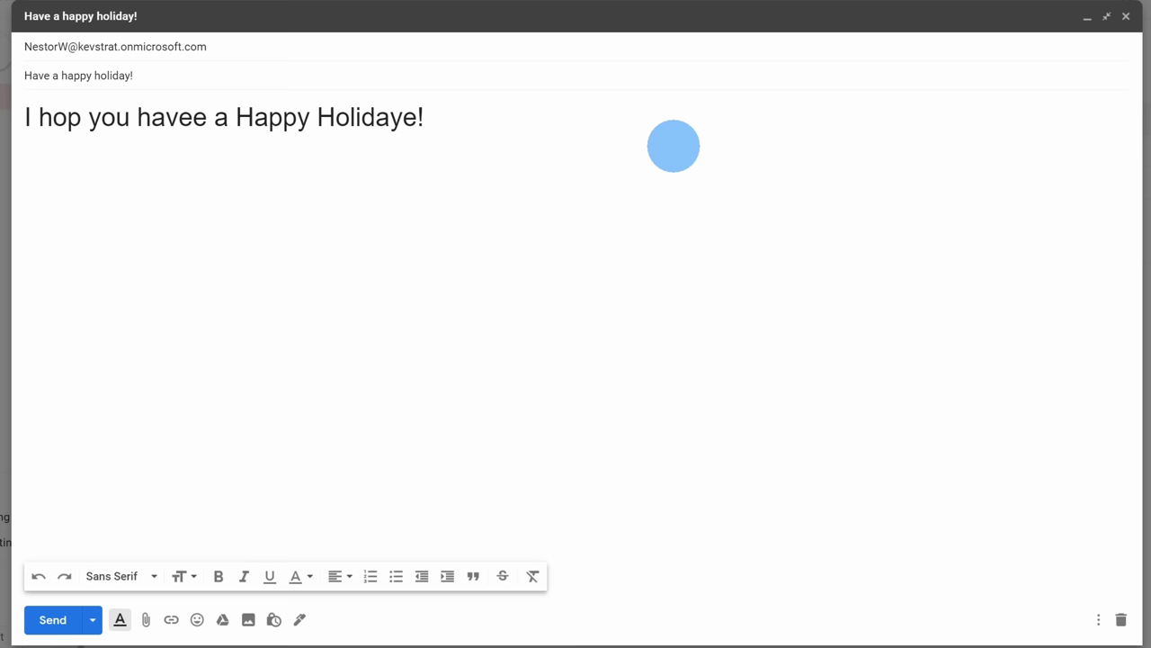
Step: Send the "Have a happy holiday!" email and view the sent message
click(63, 622)
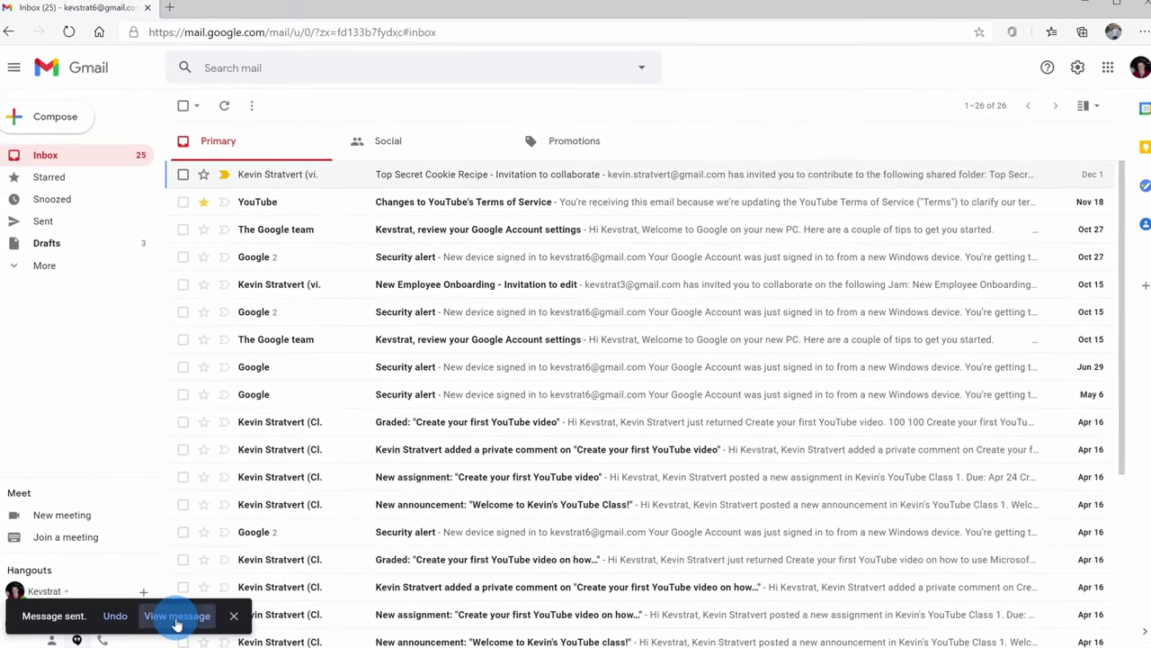
click(184, 619)
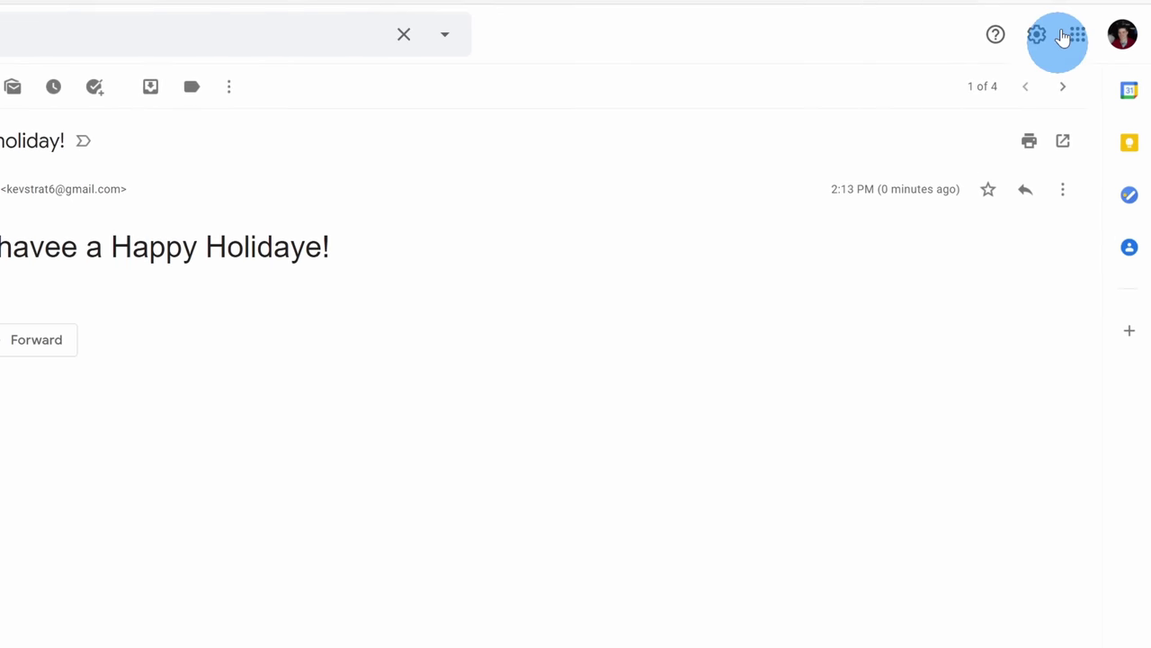
Step: In the full mail settings, try a 5-second Undo Send cancellation period, and set it to 30 seconds
click(1036, 34)
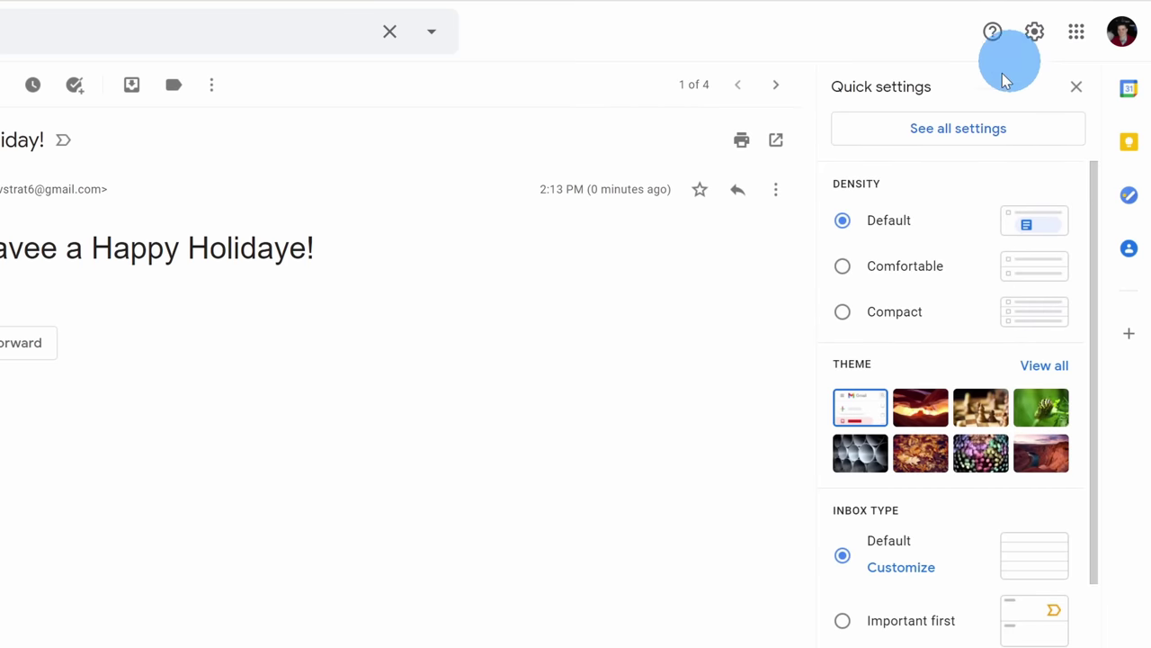
click(978, 142)
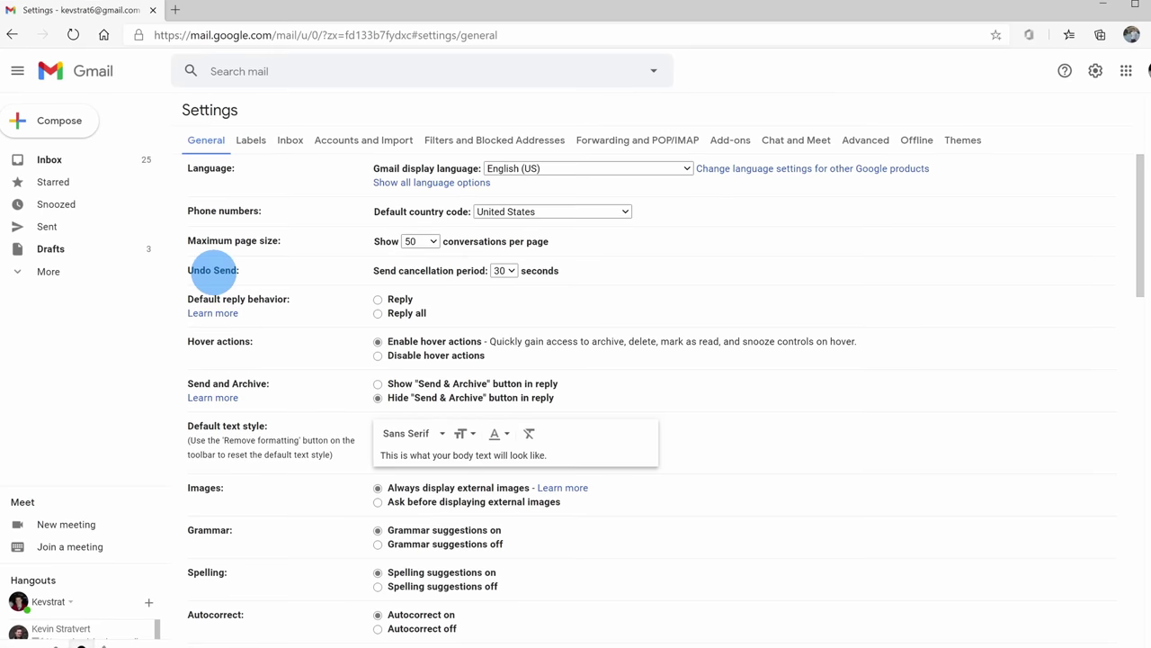
click(644, 294)
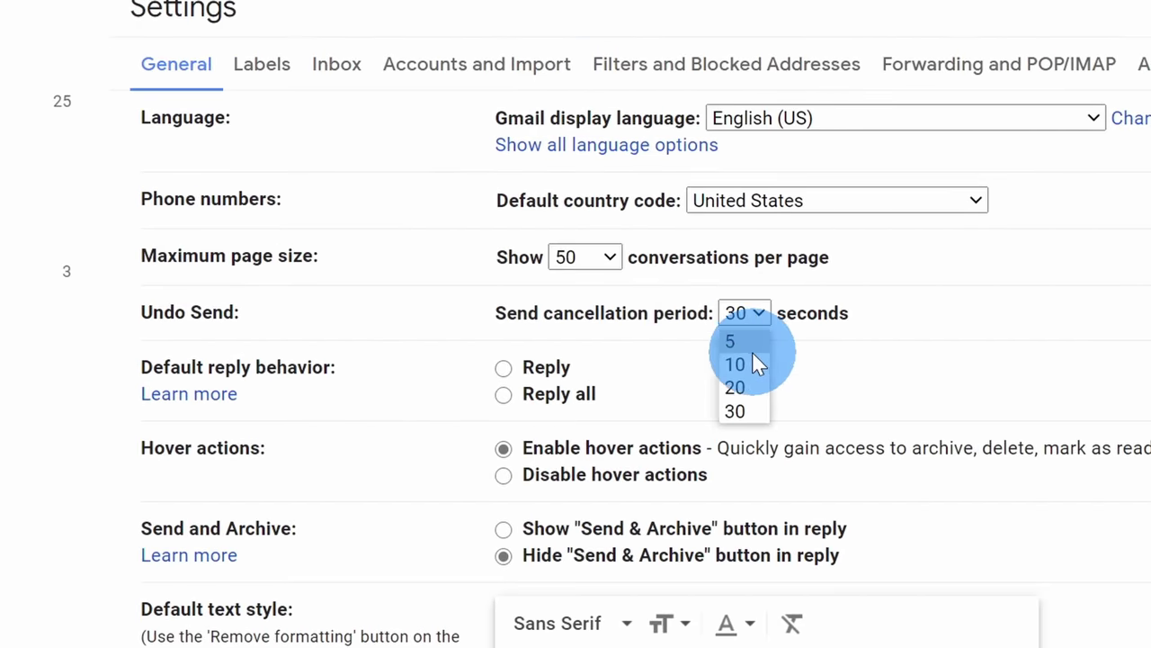
click(747, 342)
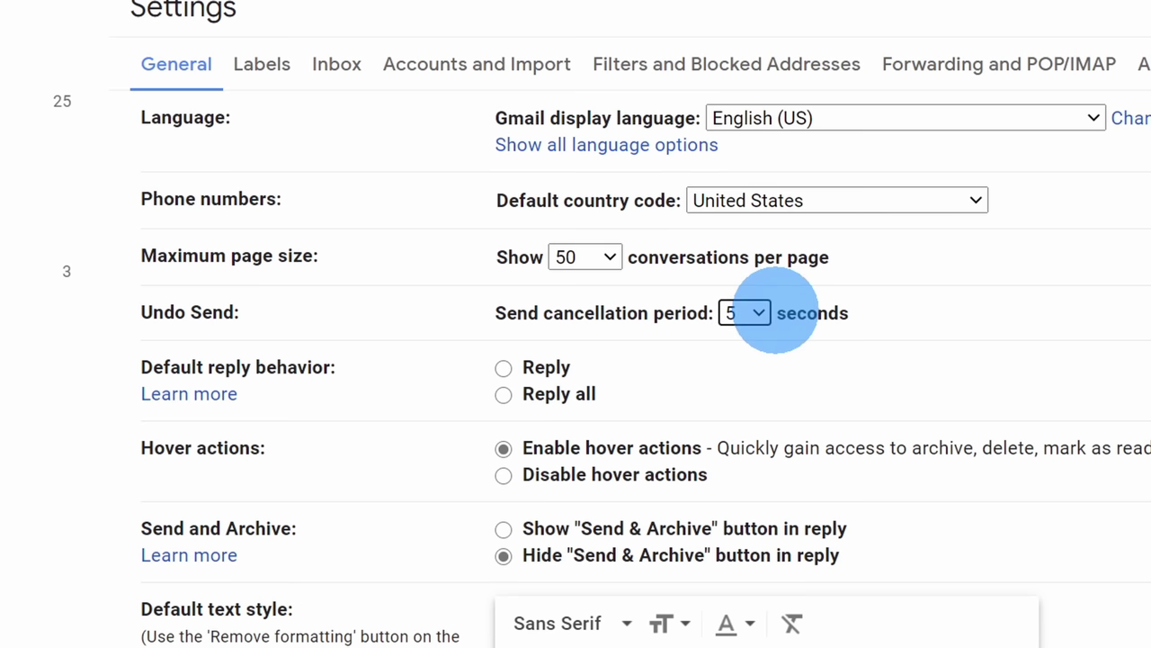
click(754, 312)
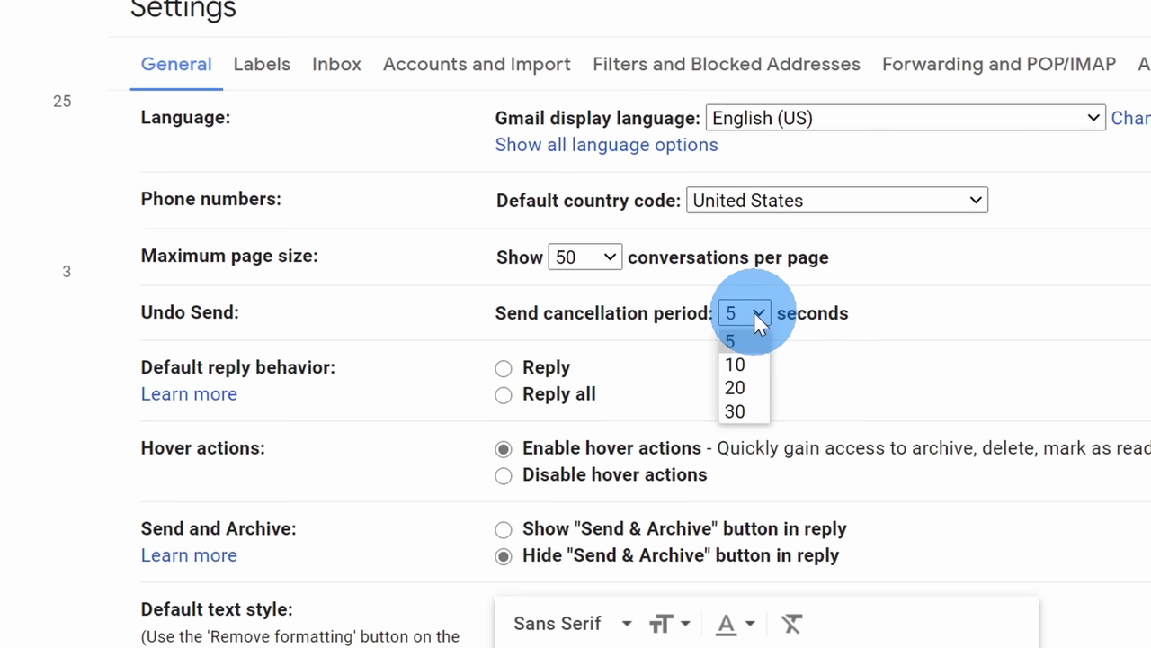
click(745, 410)
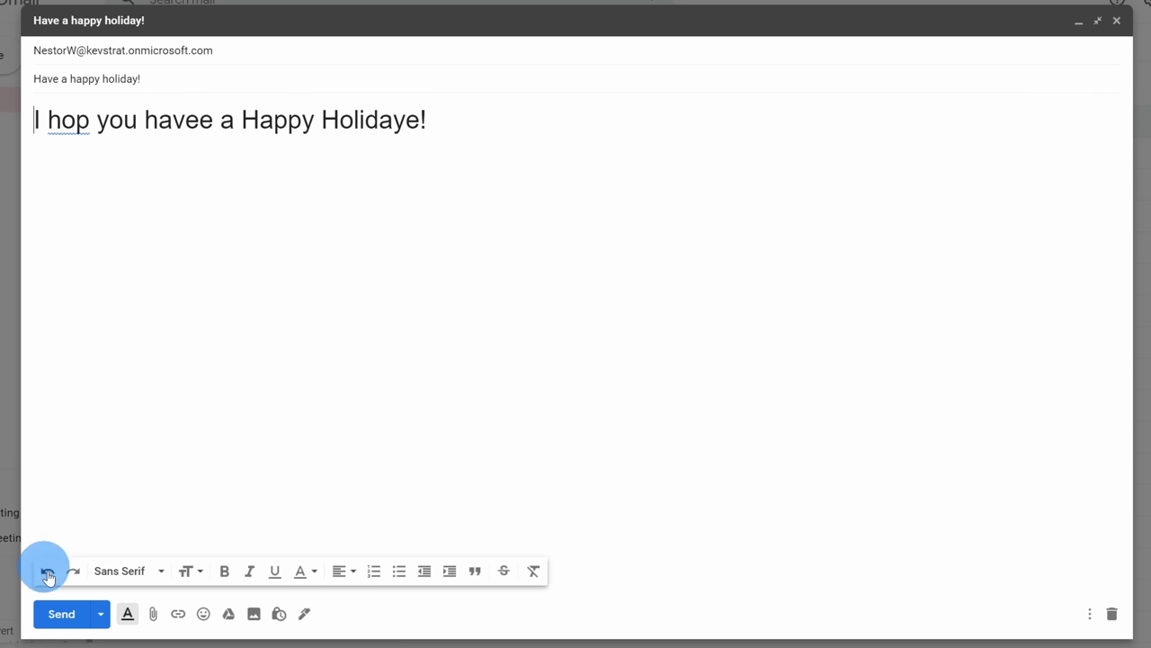
Step: Send the "Have a happy holiday!" email again and undo the send
click(62, 618)
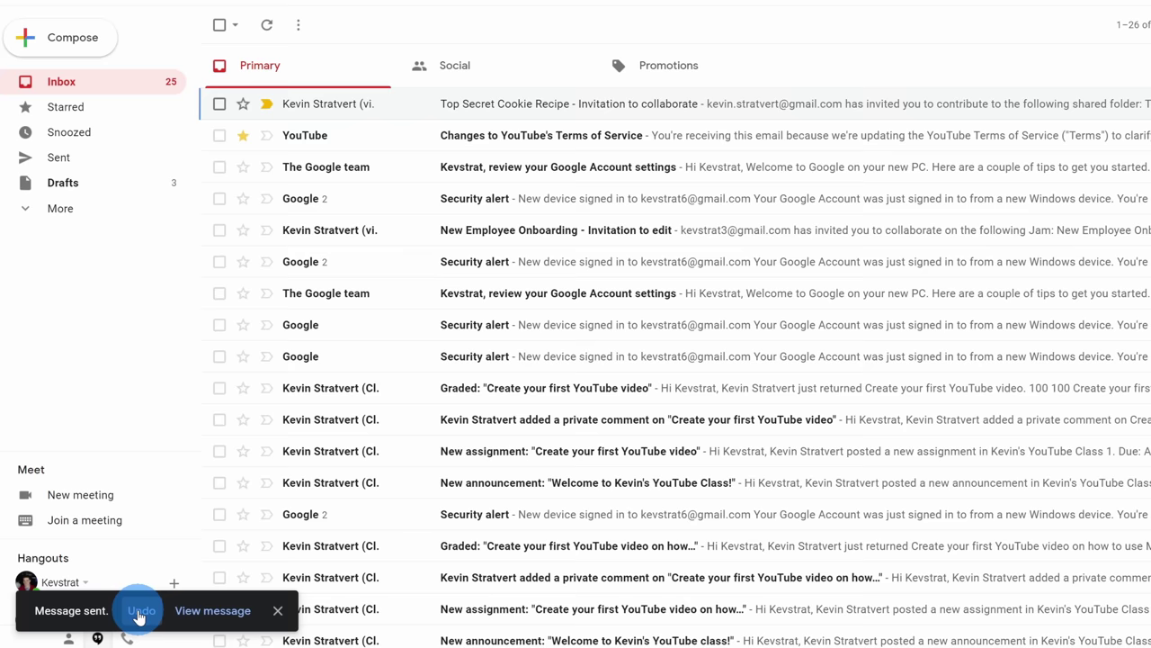
click(141, 611)
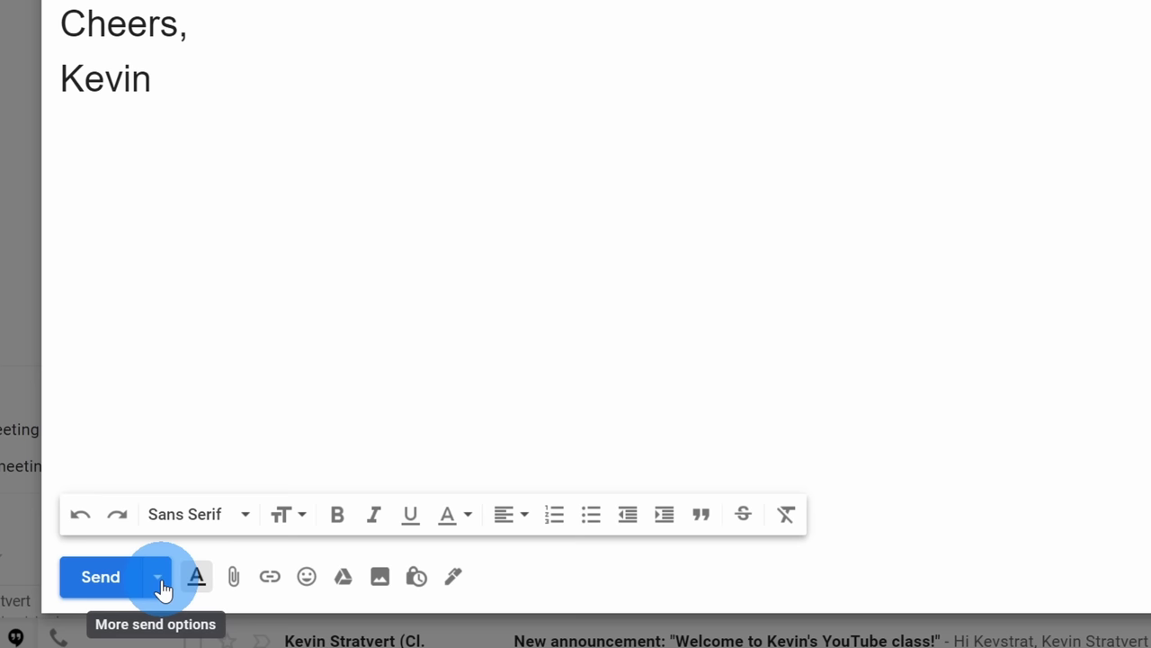
Step: Schedule the open email for a custom send time of Dec 15, 2020, 3:21 AM
click(158, 577)
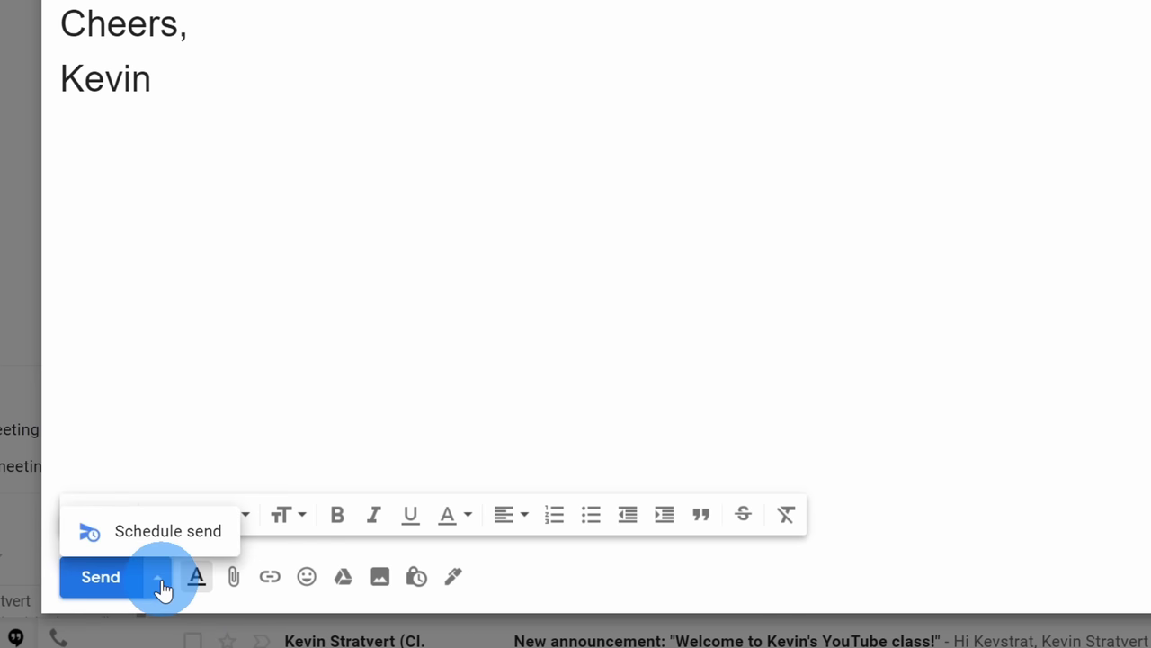
click(161, 541)
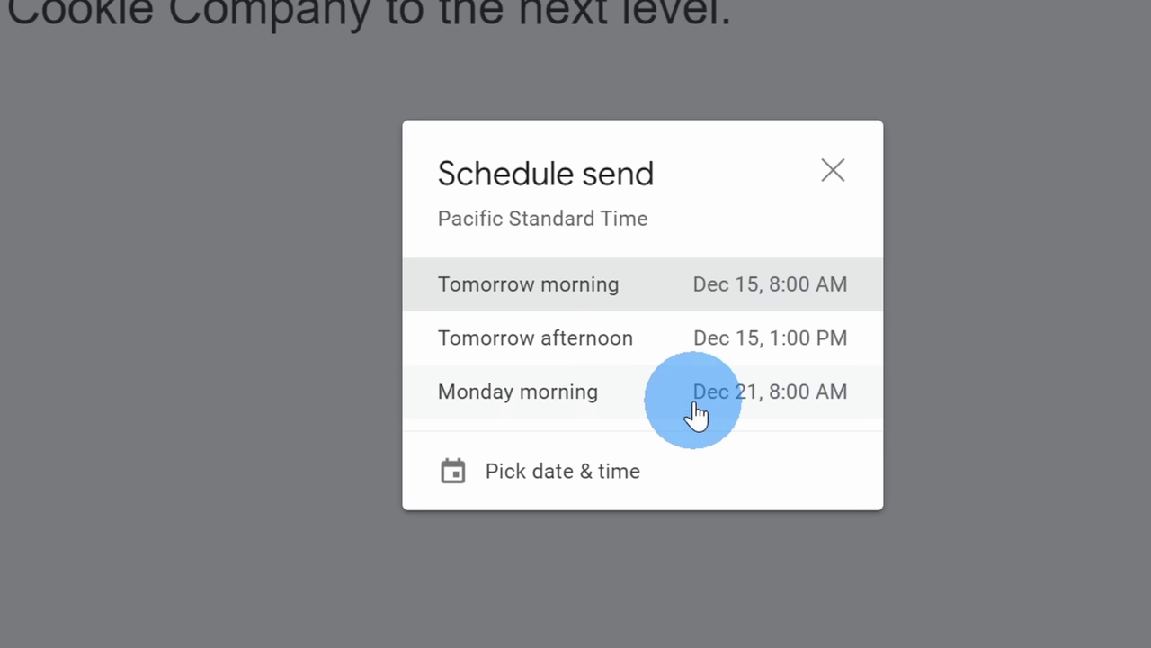
click(693, 470)
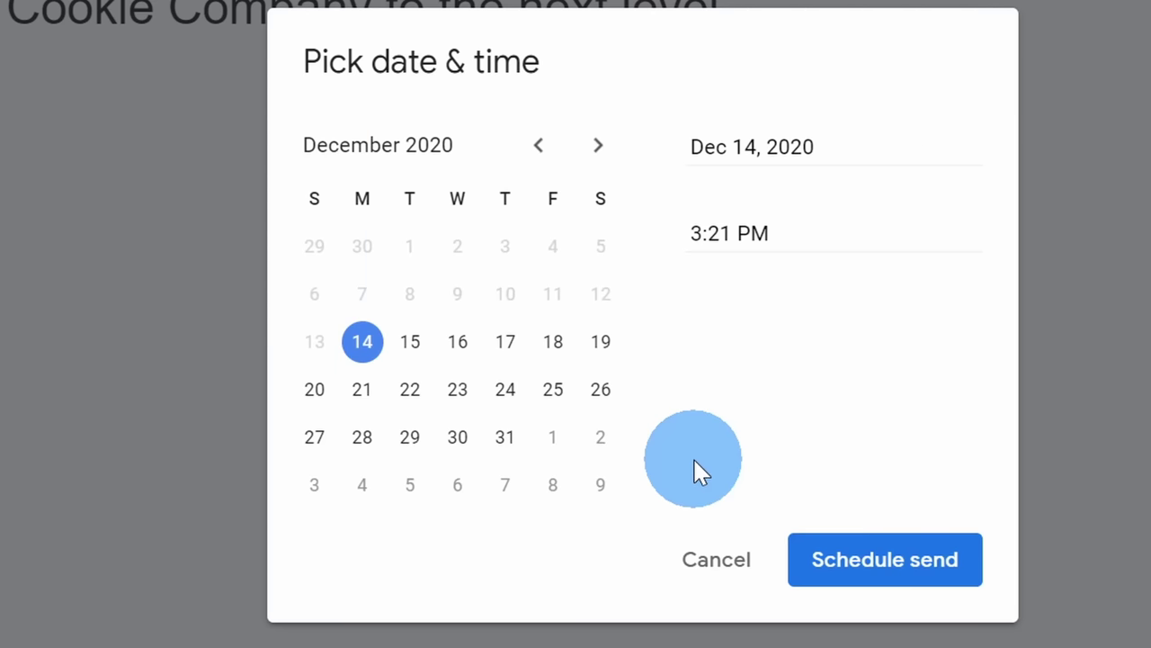
click(410, 344)
click(739, 234)
key(Delete)
text(A)
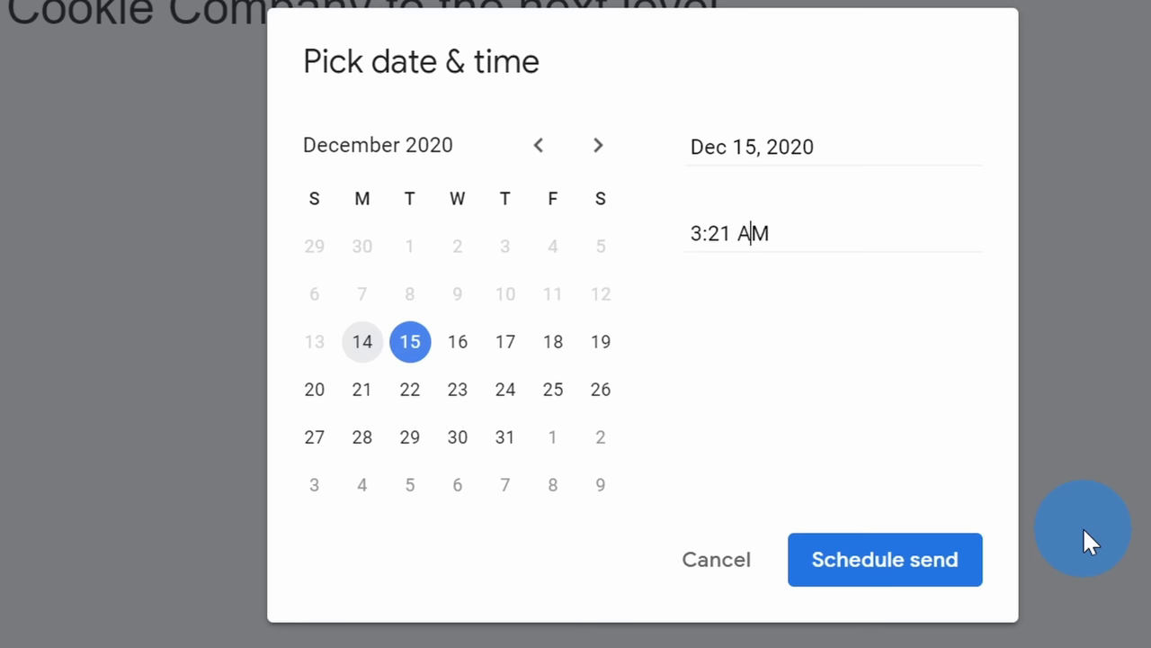
click(884, 565)
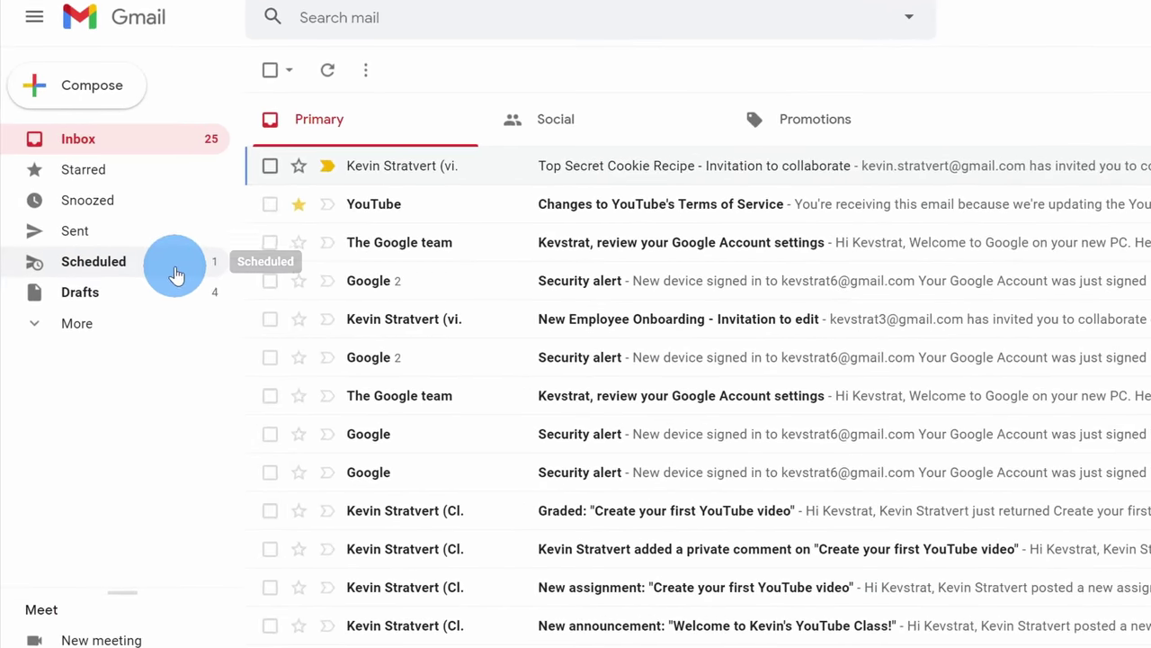
Step: View the scheduled messages and open the "Great work team!" email
click(160, 272)
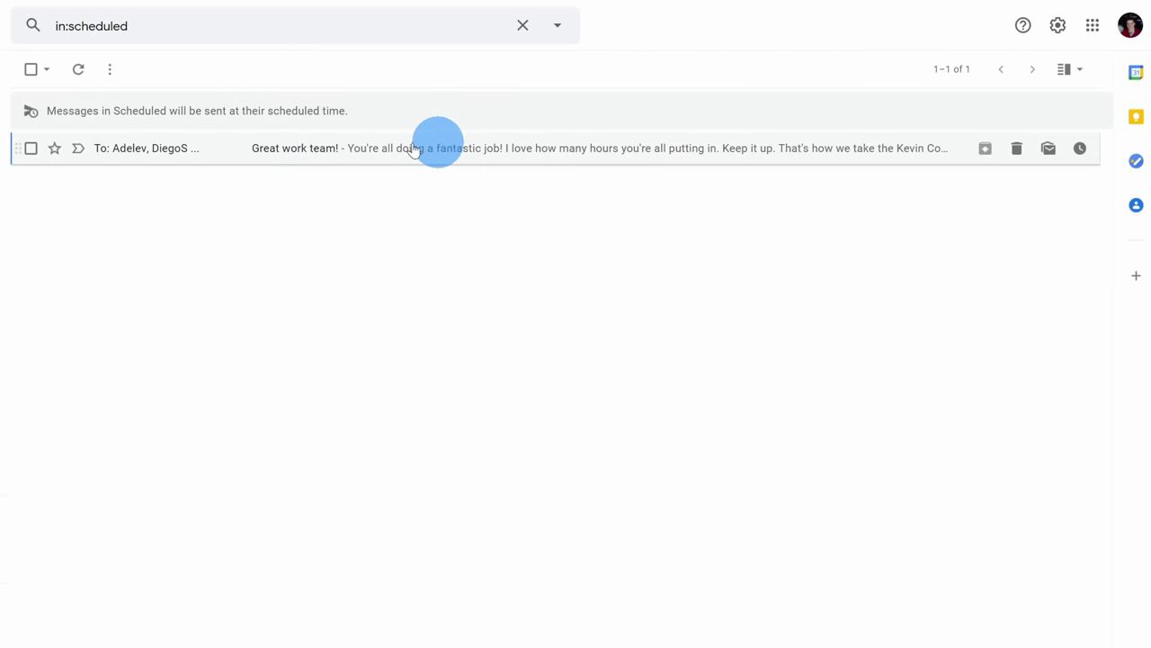
click(408, 153)
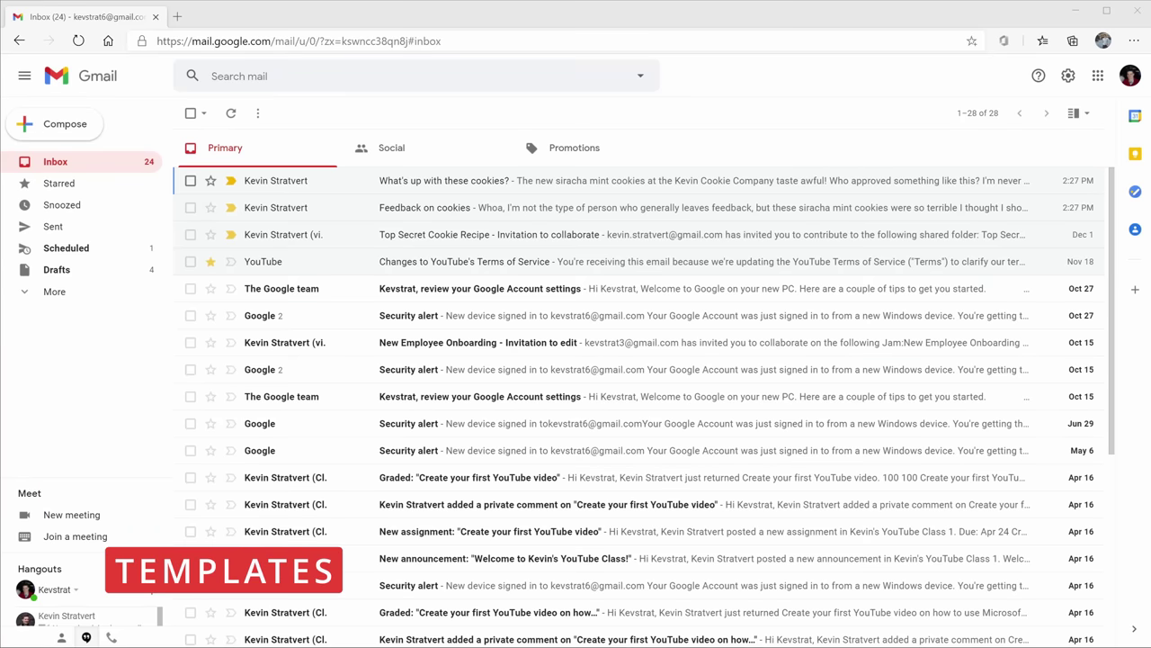
Step: Read the "Feedback on cookies" email and the newer "What's up with these cookies?" complaint
click(543, 225)
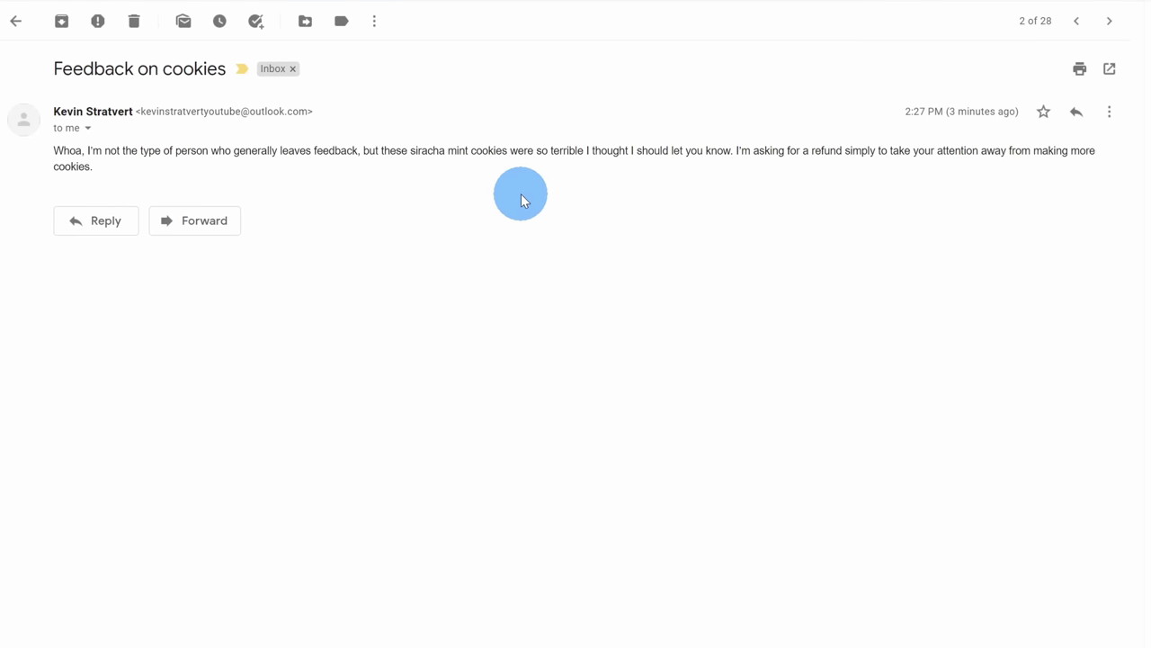
click(1077, 25)
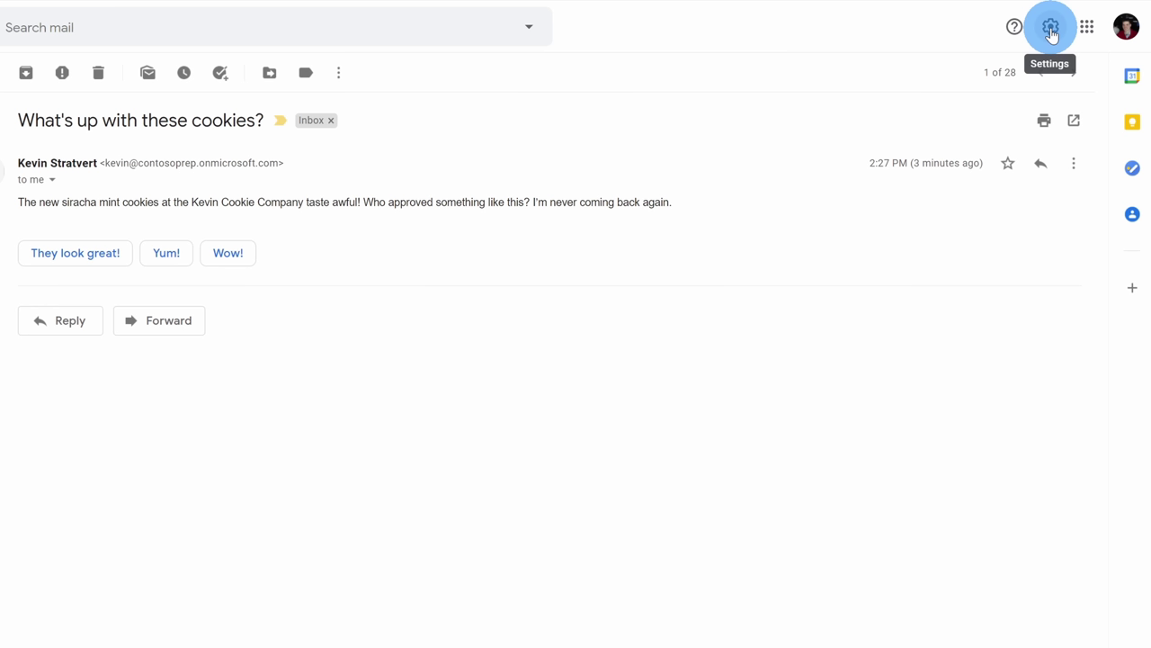
Step: Enable Templates in the advanced mail settings and save the changes
click(1051, 31)
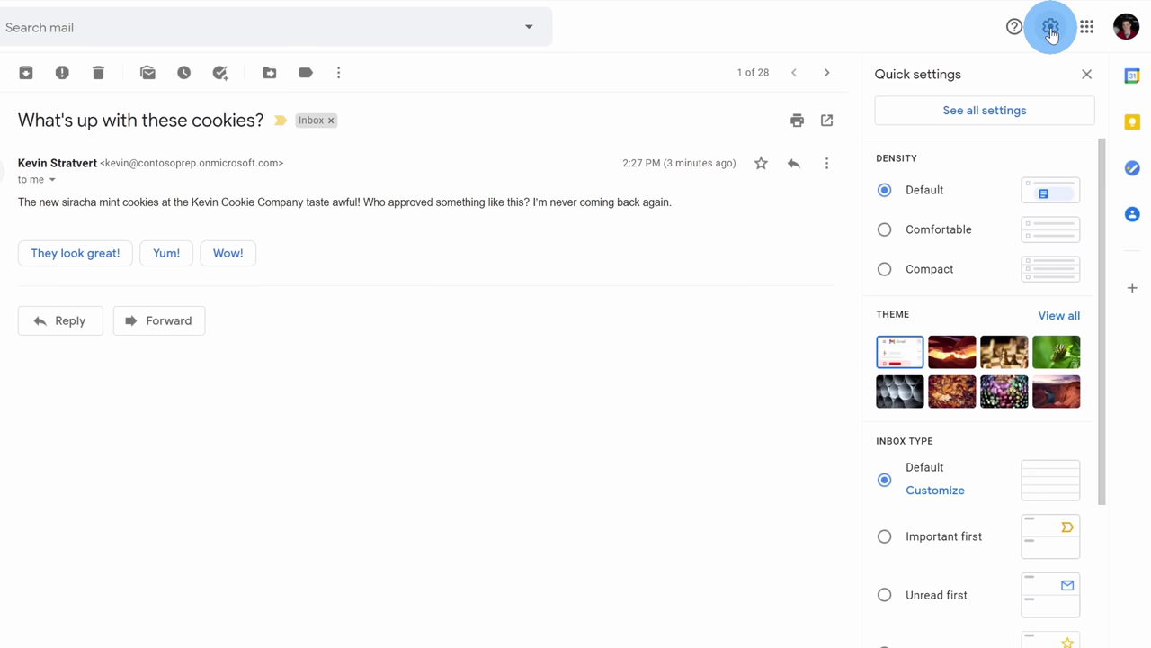
click(1009, 120)
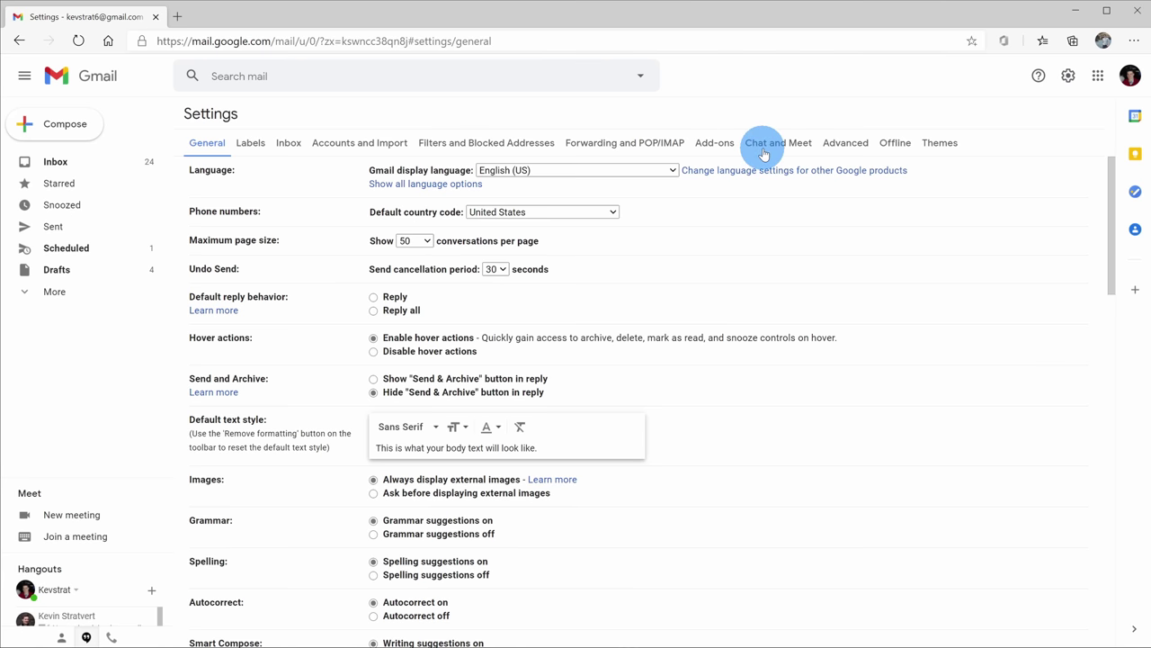
click(841, 146)
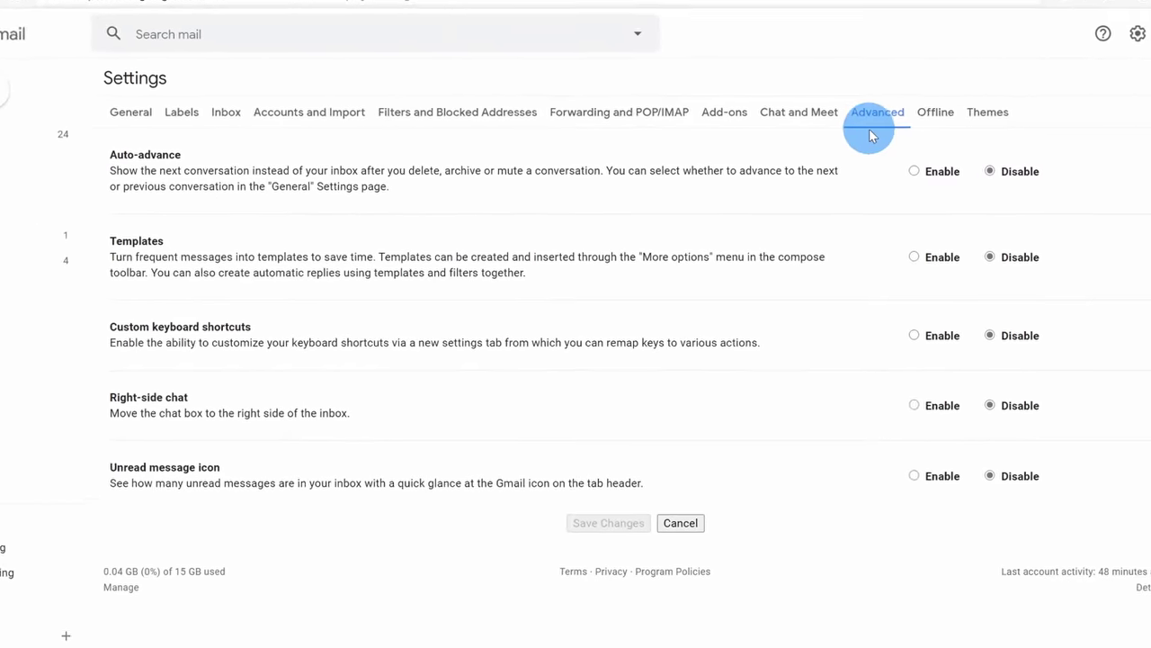
click(957, 247)
click(598, 562)
Step: Write a reply to the "Feedback on cookies" email thanking the customer, apologizing for the issues and offering a 2% off coupon
click(826, 385)
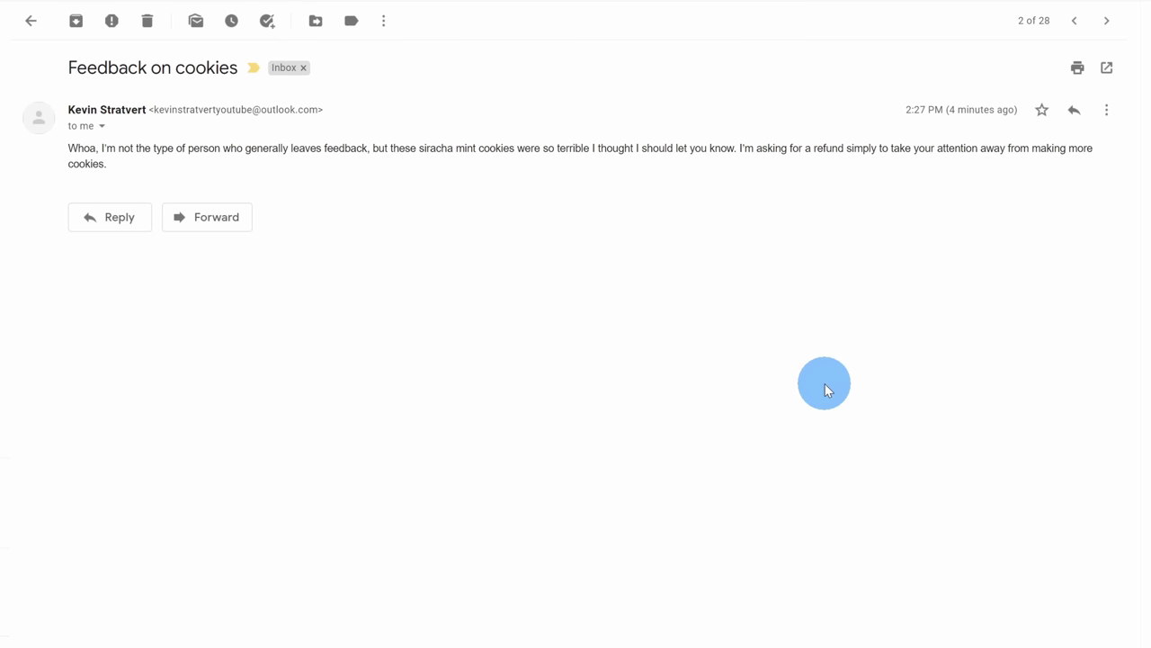
click(112, 220)
text(Thanks for your feedback! We're sorry to hear that you had issues with our delicious cookies that everyone loves. Are you sure this feedback was for us? Here's a 2% off coupon to give us a try again. We hope to see you very soon at the Kevin Cookie Company. Making all our customers happy since we started!)
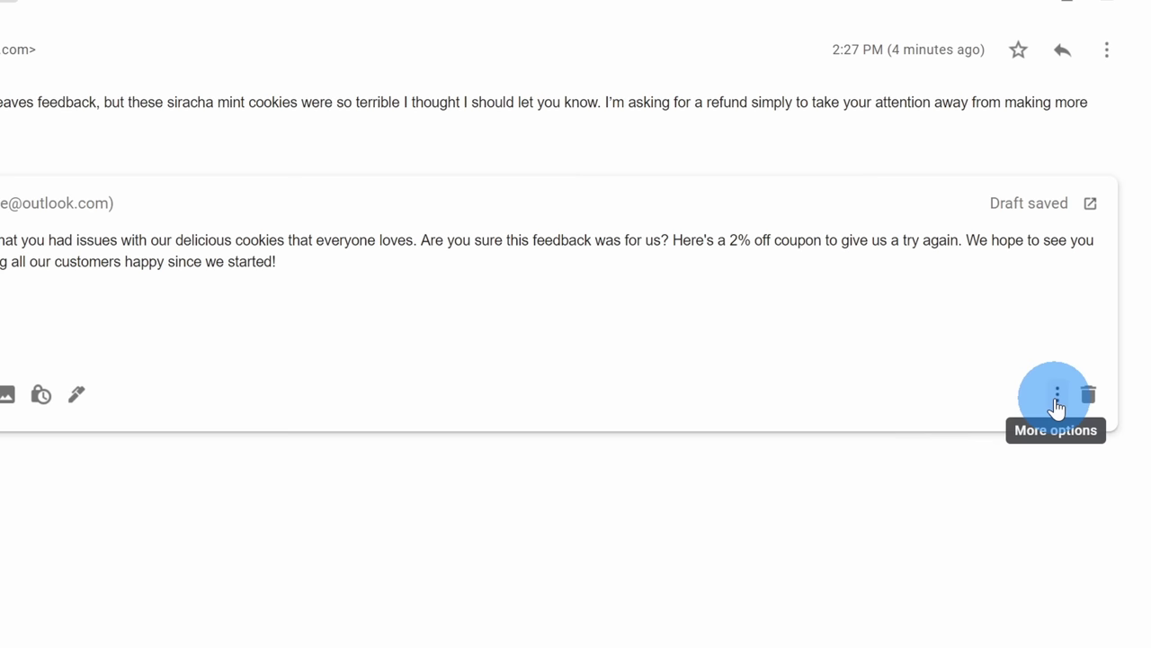
Step: Save the reply draft as a new template named "Customer Feedback"
click(1057, 396)
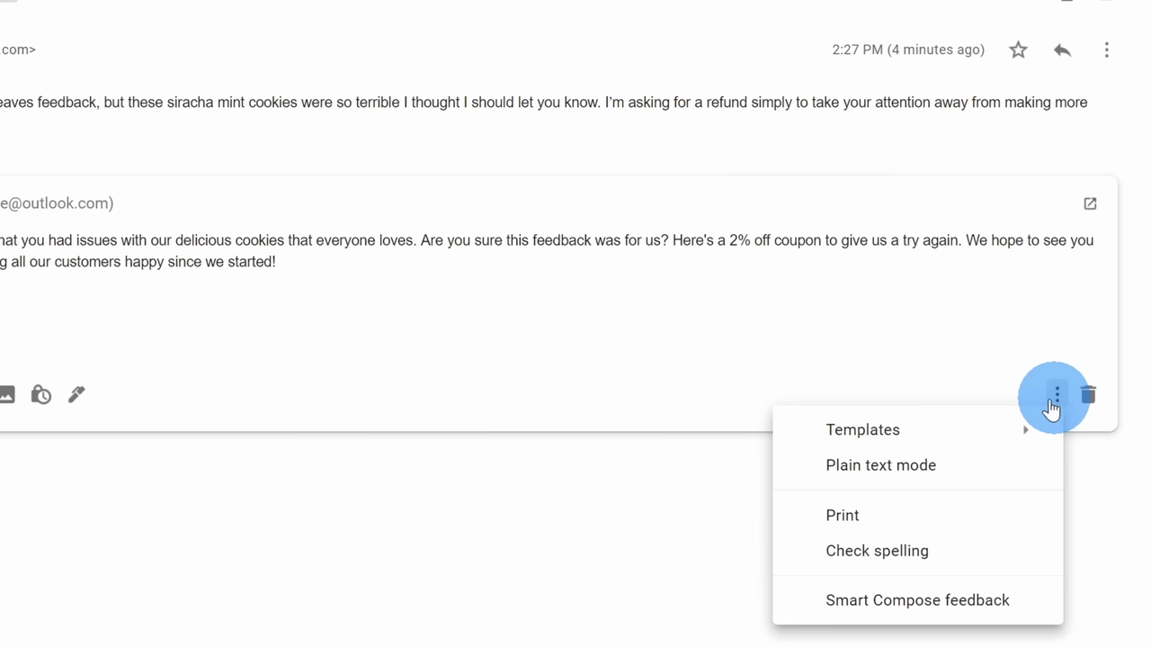
click(943, 430)
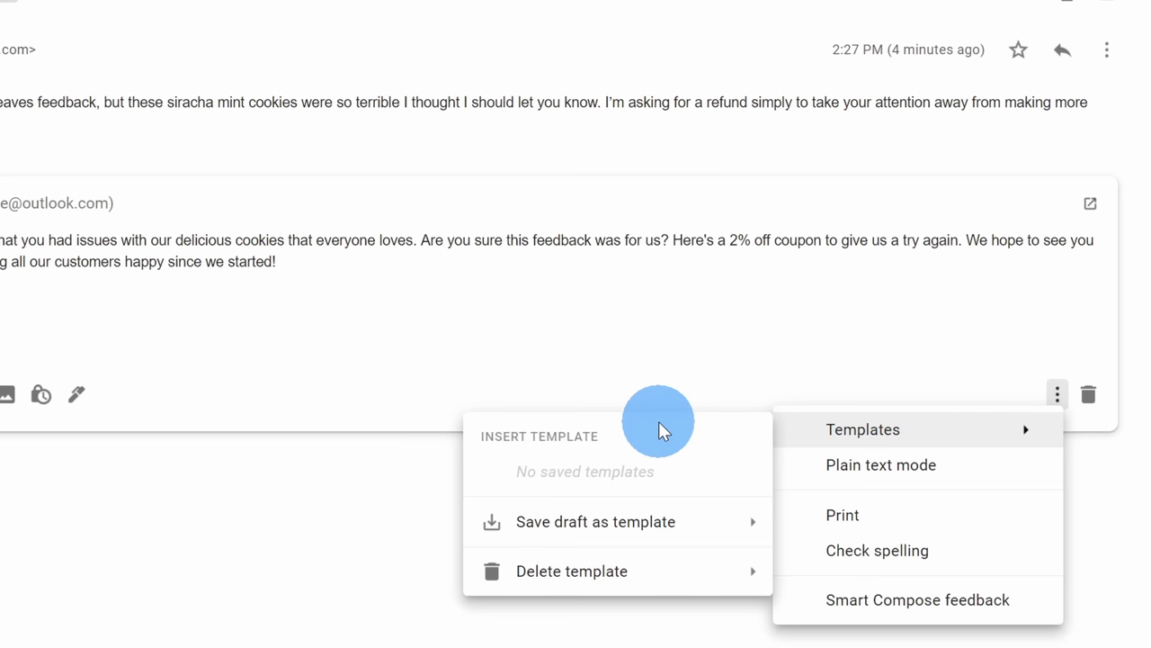
mouse_move(646, 520)
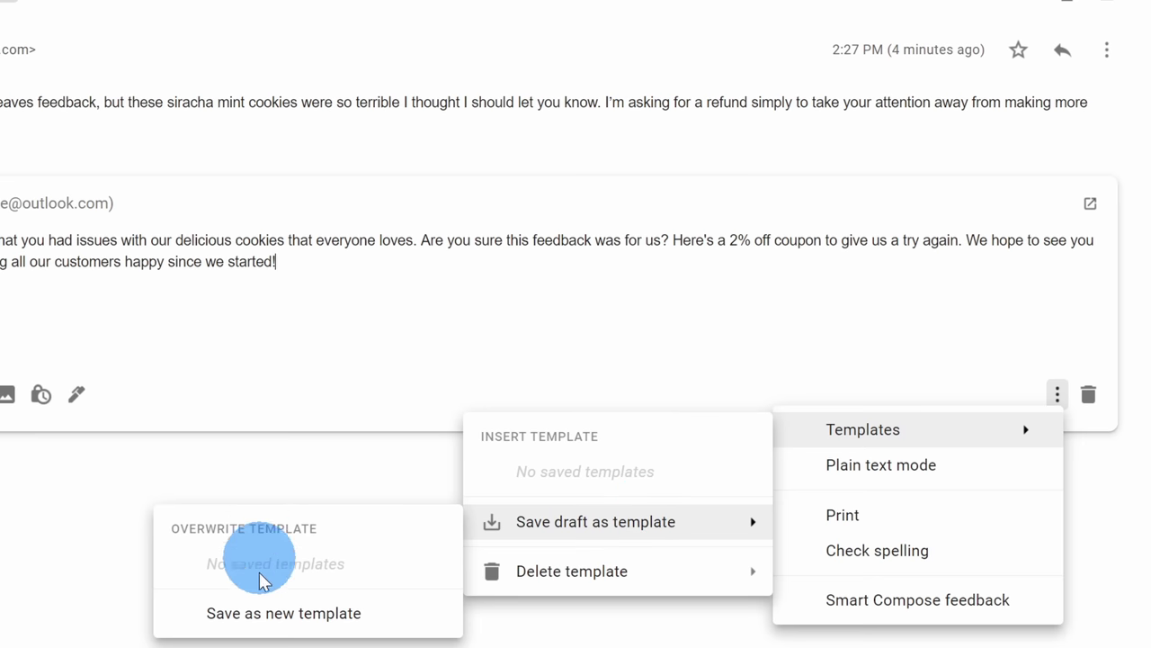
click(288, 616)
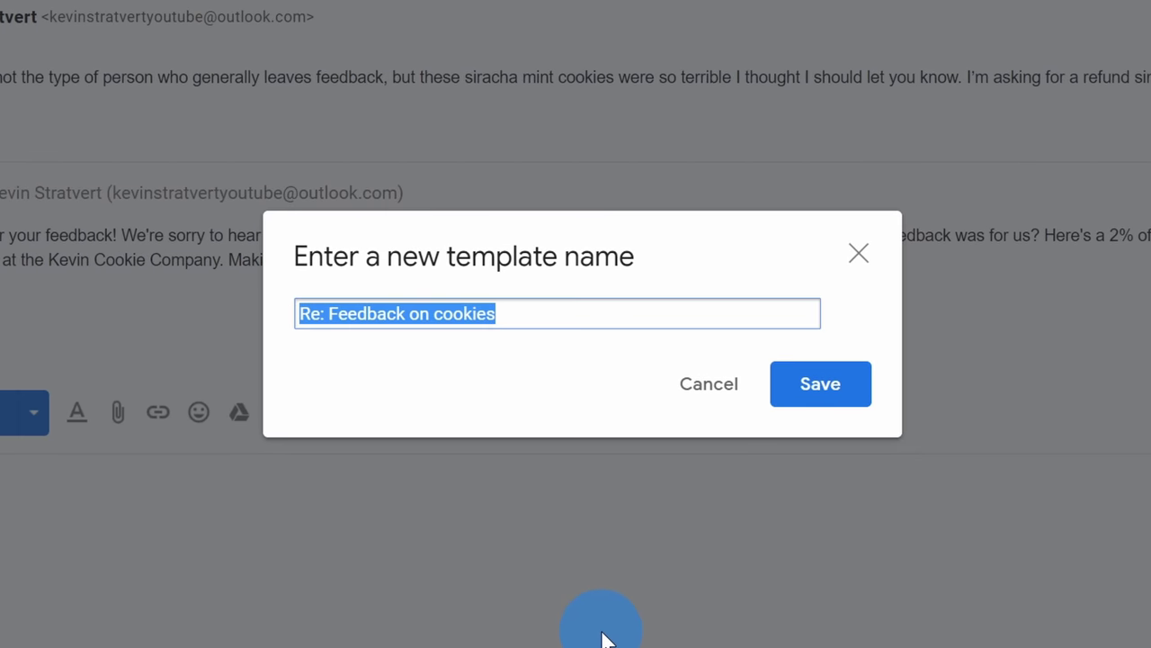
text(Customer Feedback)
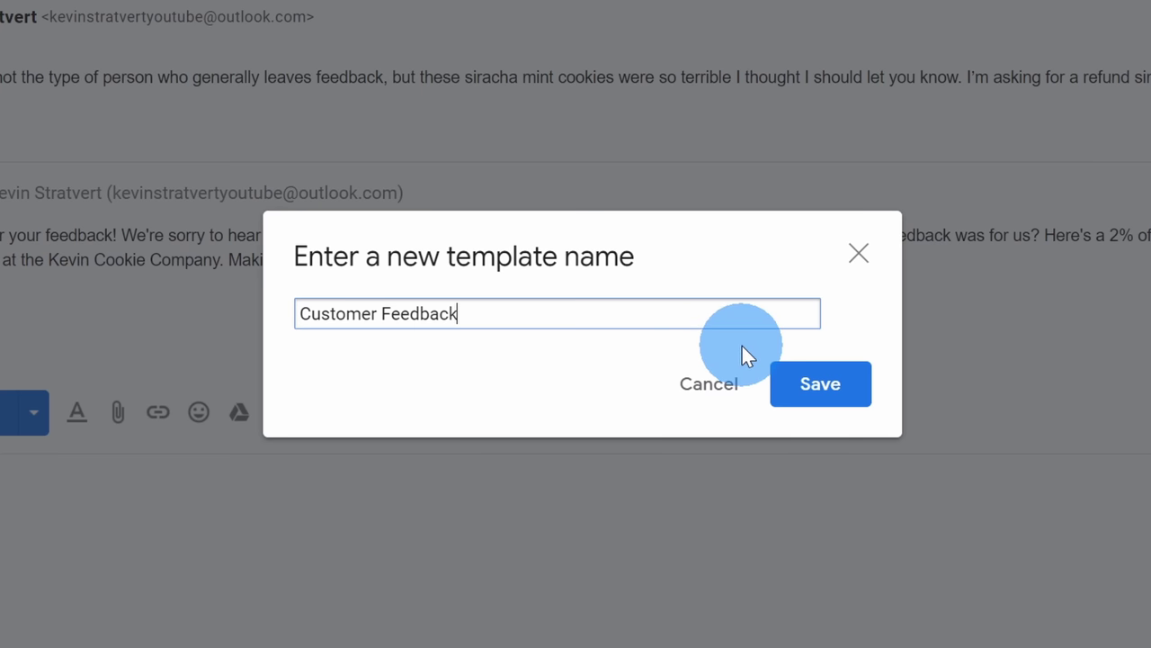
click(823, 396)
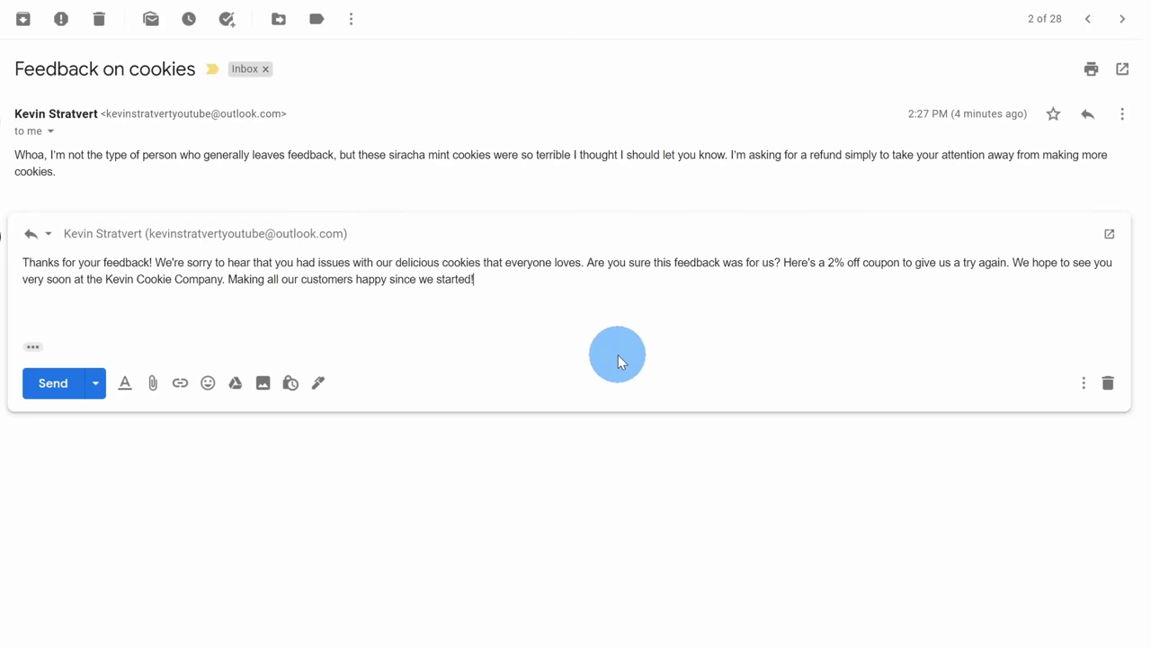
click(54, 383)
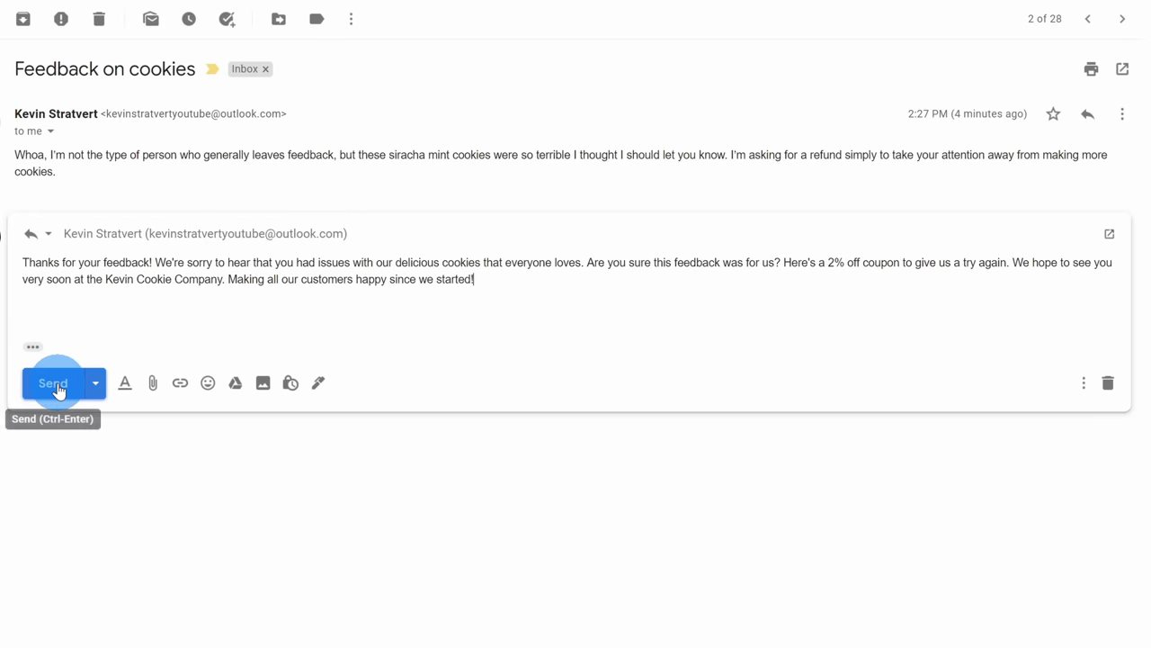
Step: Start a reply to the "What's up with these cookies?" email and insert the "Customer Feedback" template
click(1090, 20)
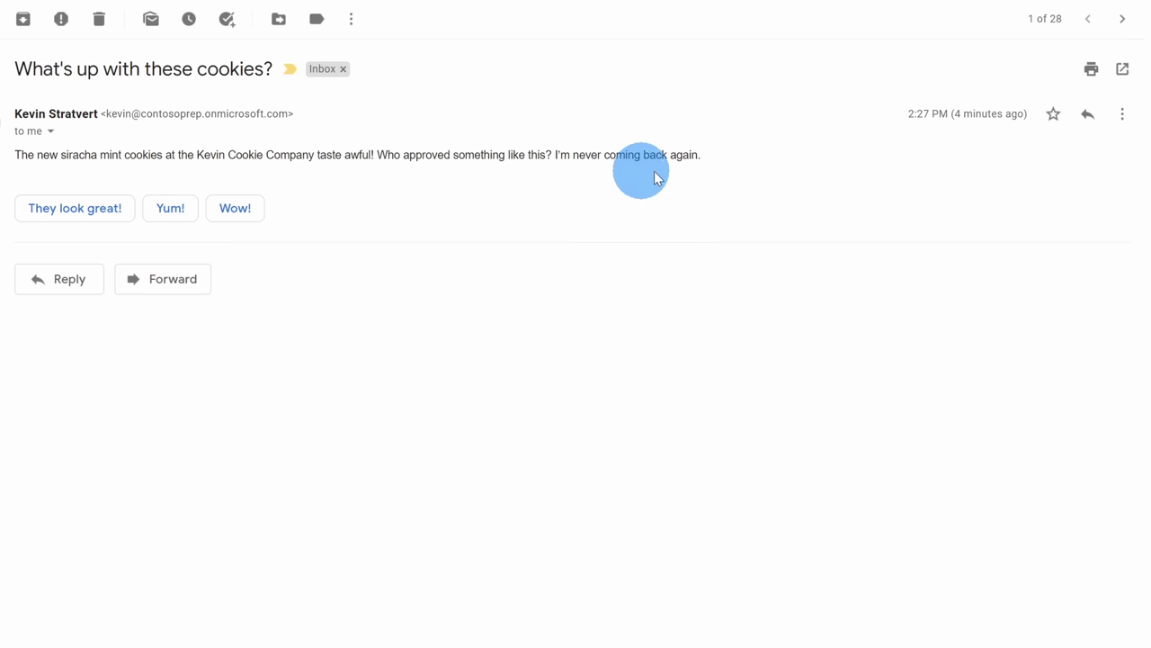
click(71, 280)
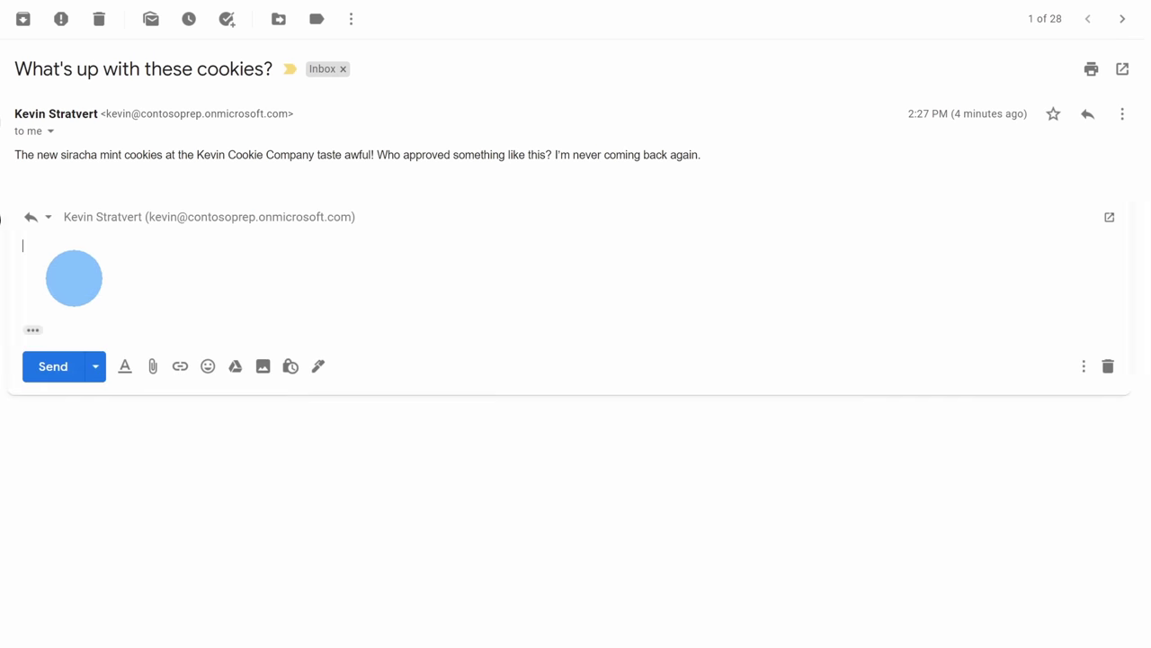
click(1084, 368)
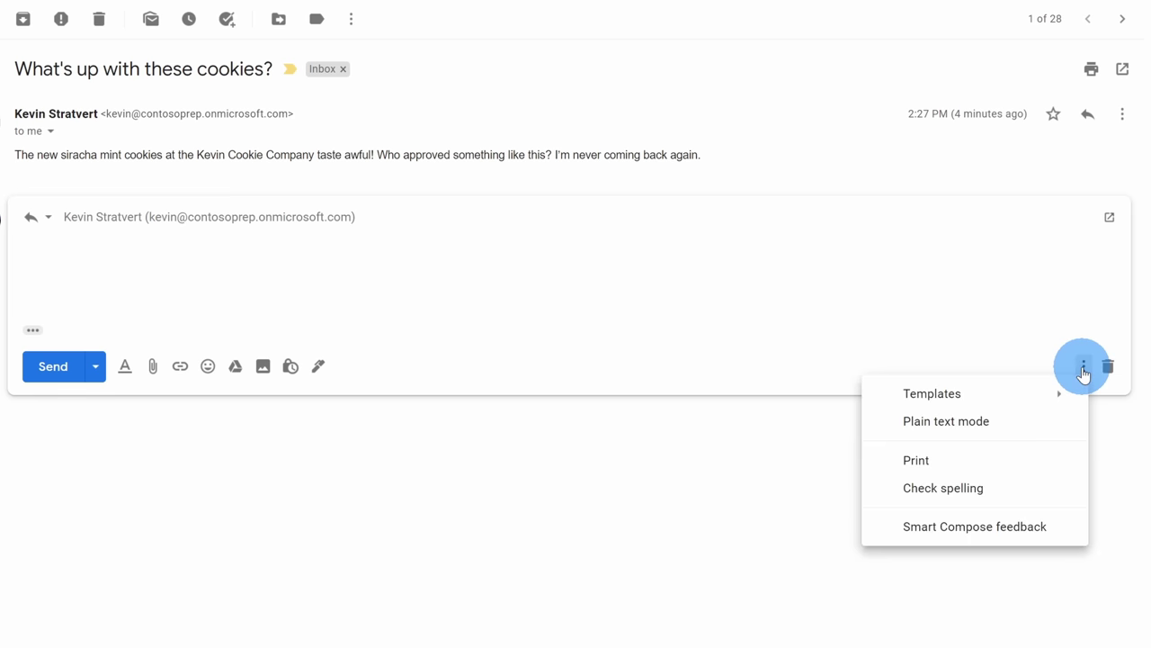
click(1039, 396)
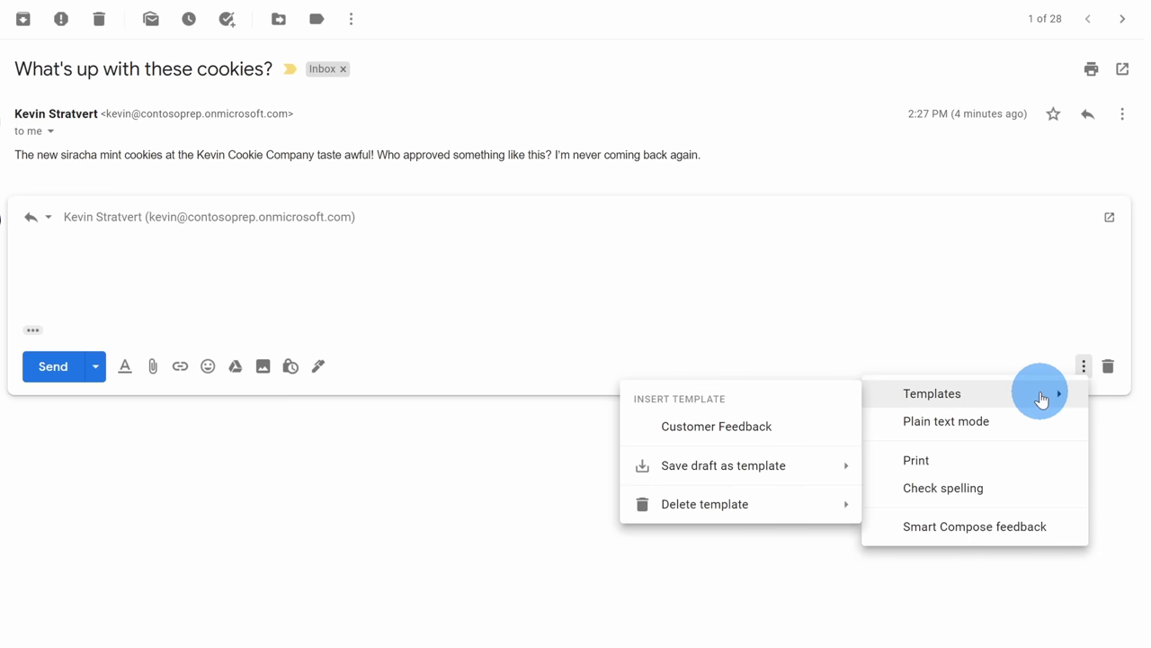
click(730, 428)
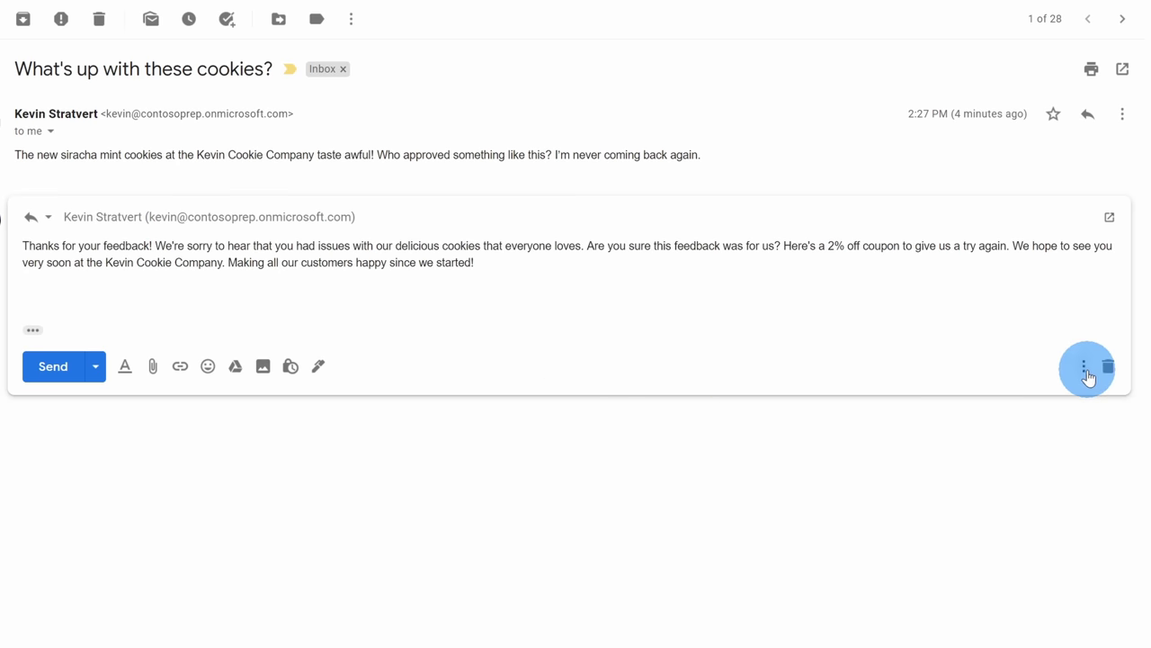
Step: Check the template options for deleting a template and for saving the draft over an existing one, leaving the templates as they are
click(1084, 366)
mouse_move(1055, 393)
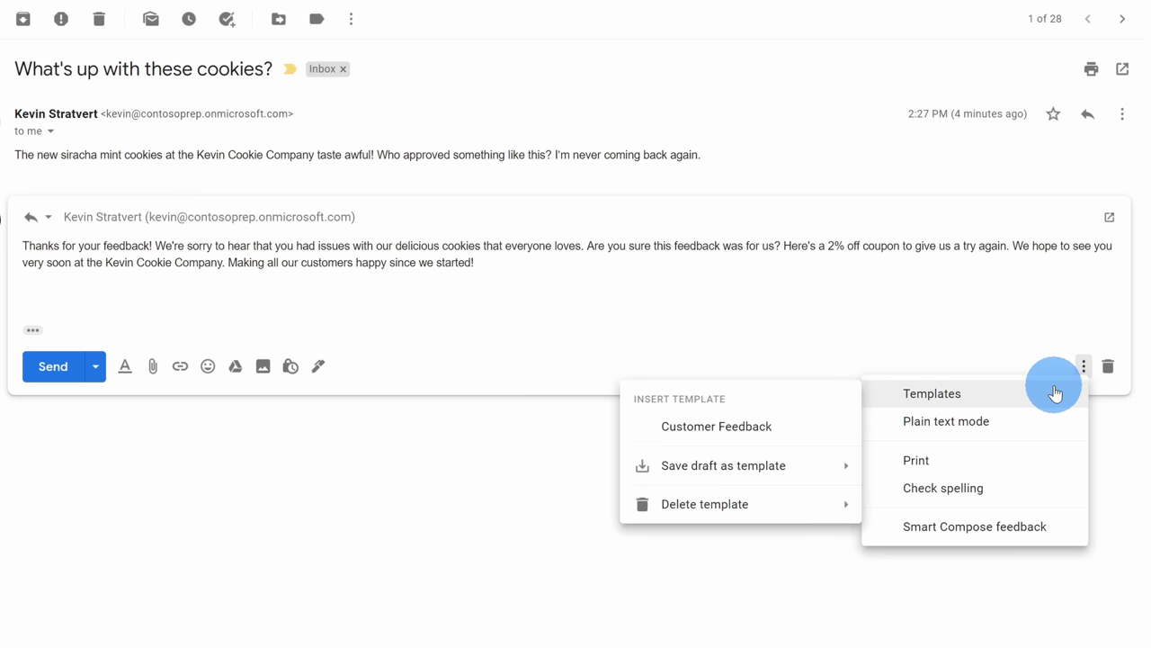
mouse_move(720, 506)
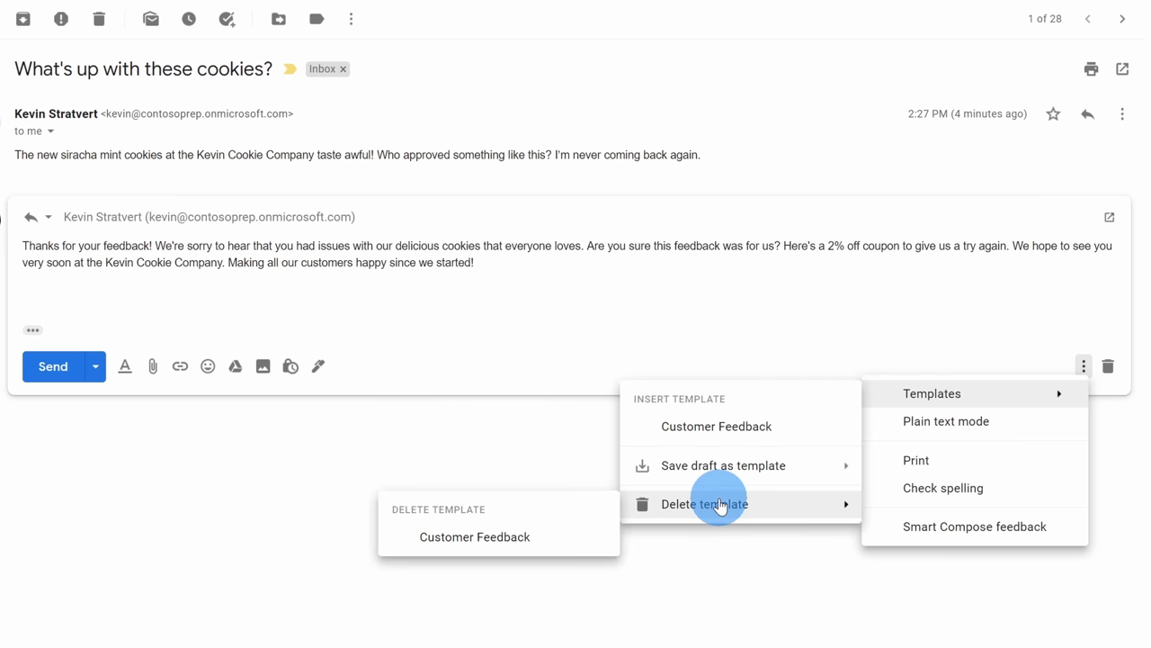
mouse_move(738, 465)
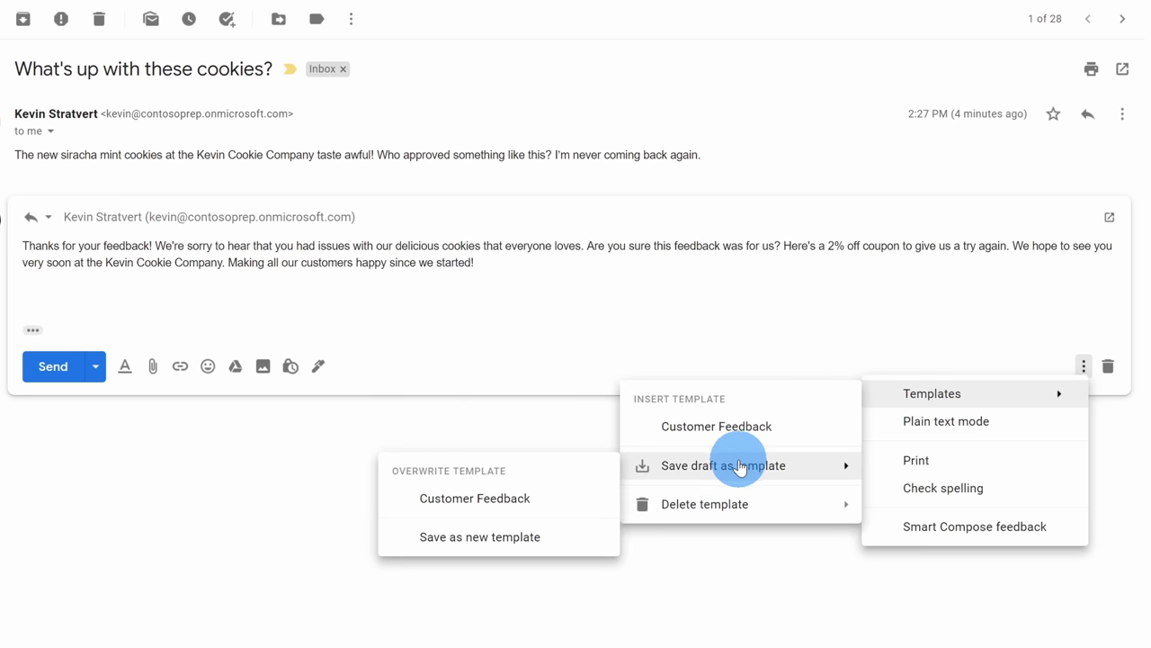
click(689, 321)
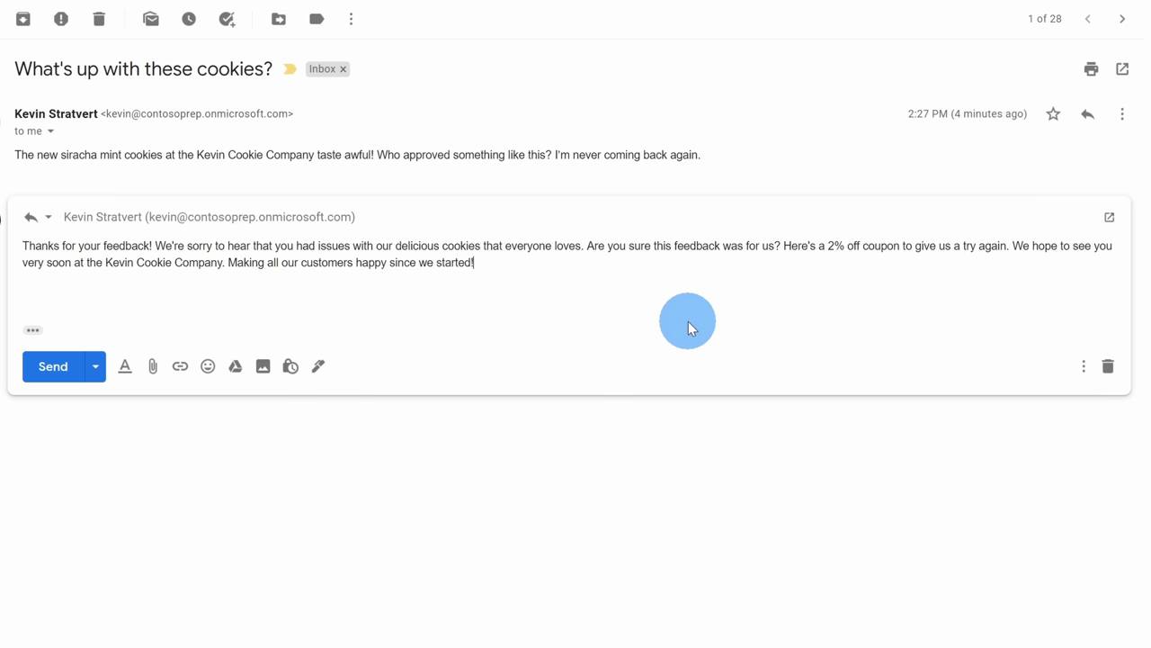
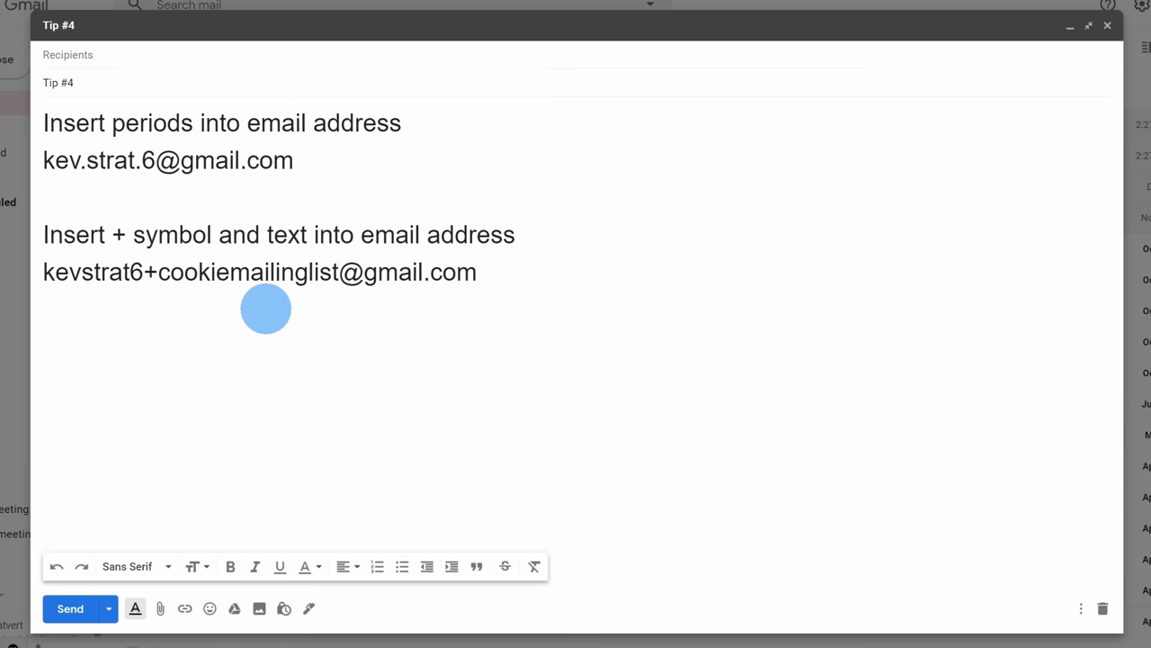
Step: Address the "Tip #4" email to the plus-tagged and period-separated variants of the account's own address and send it
drag(64, 271, 494, 275)
click(491, 279)
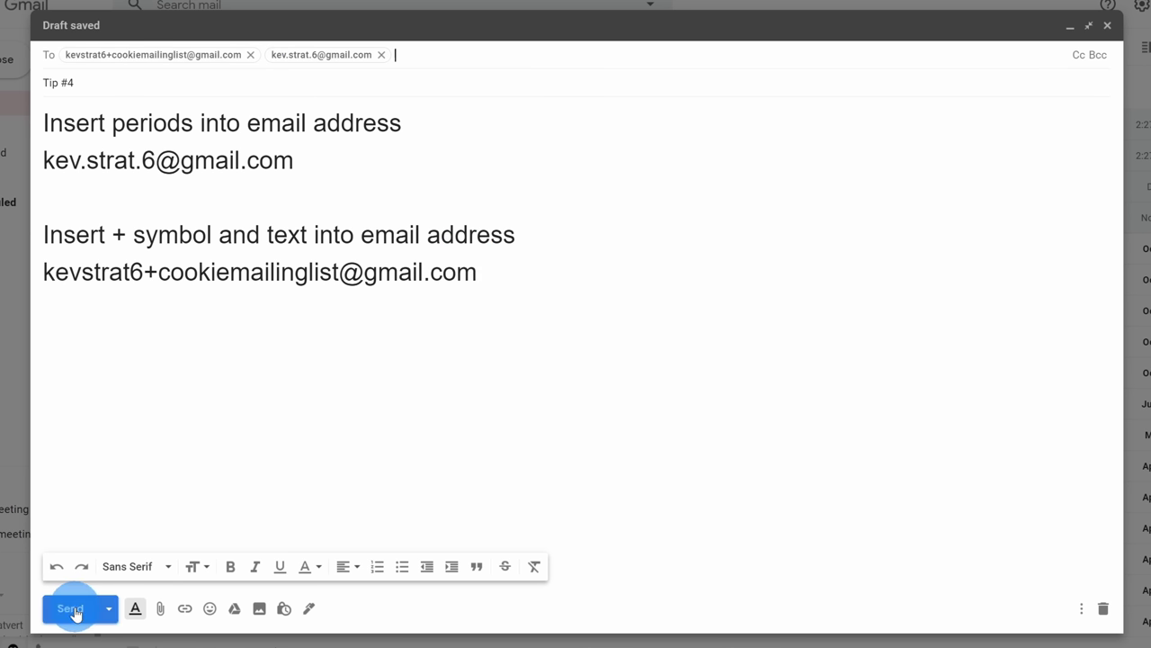
click(72, 610)
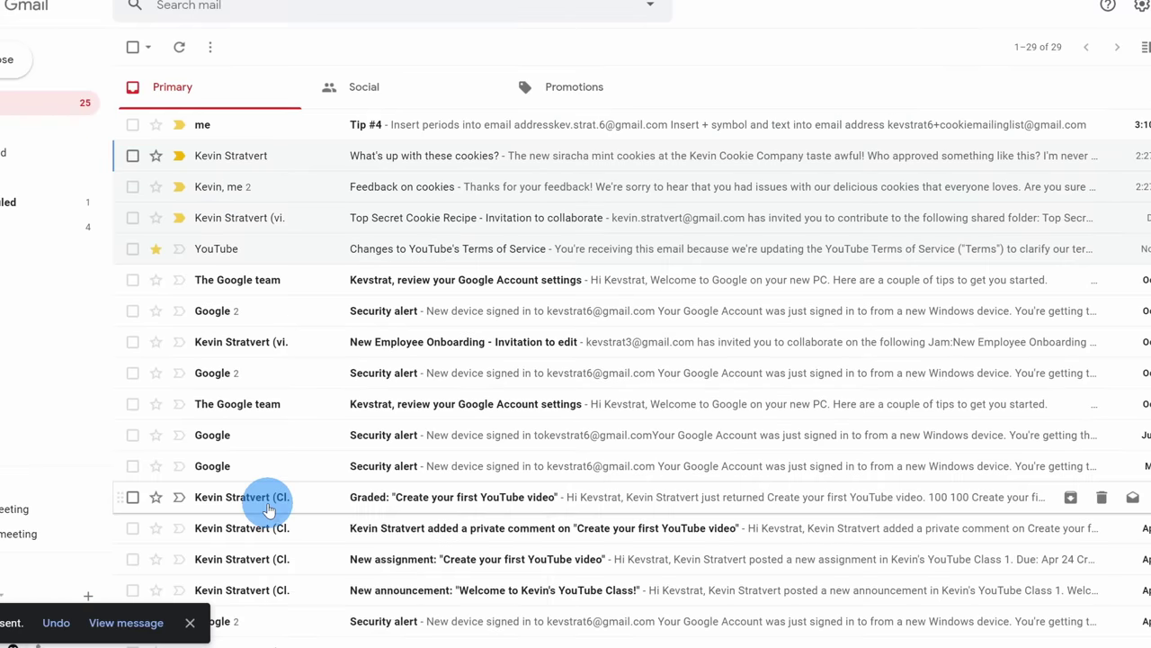
Step: Open the received "Tip #4" email and inspect the two address variants in its recipient line
click(409, 126)
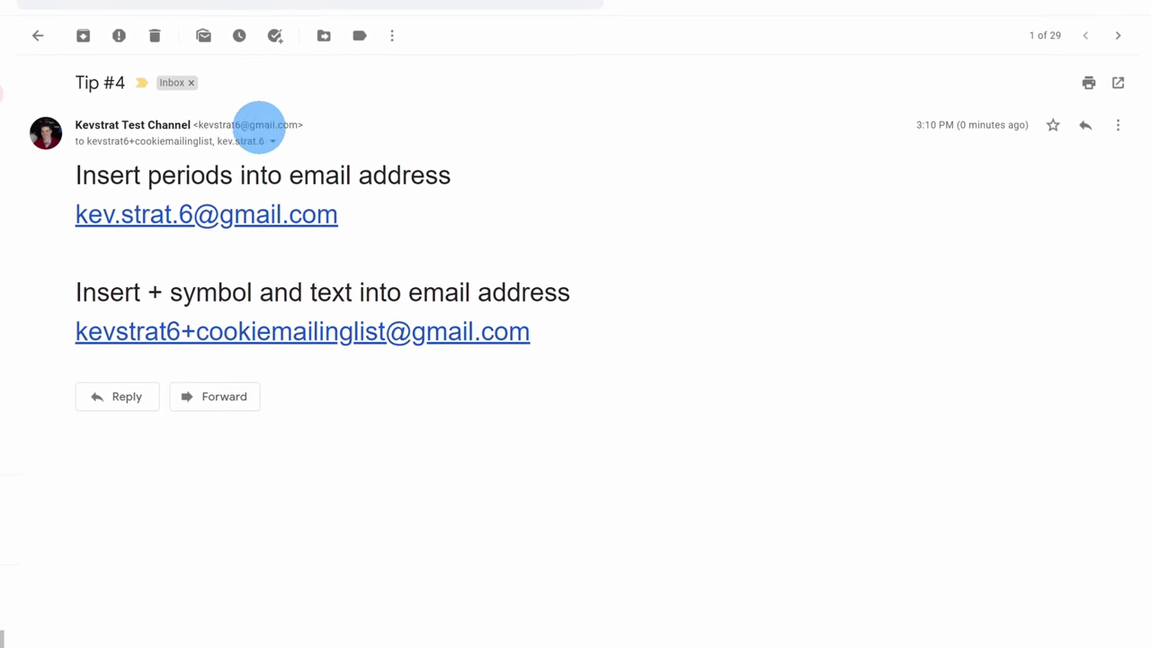
mouse_move(104, 141)
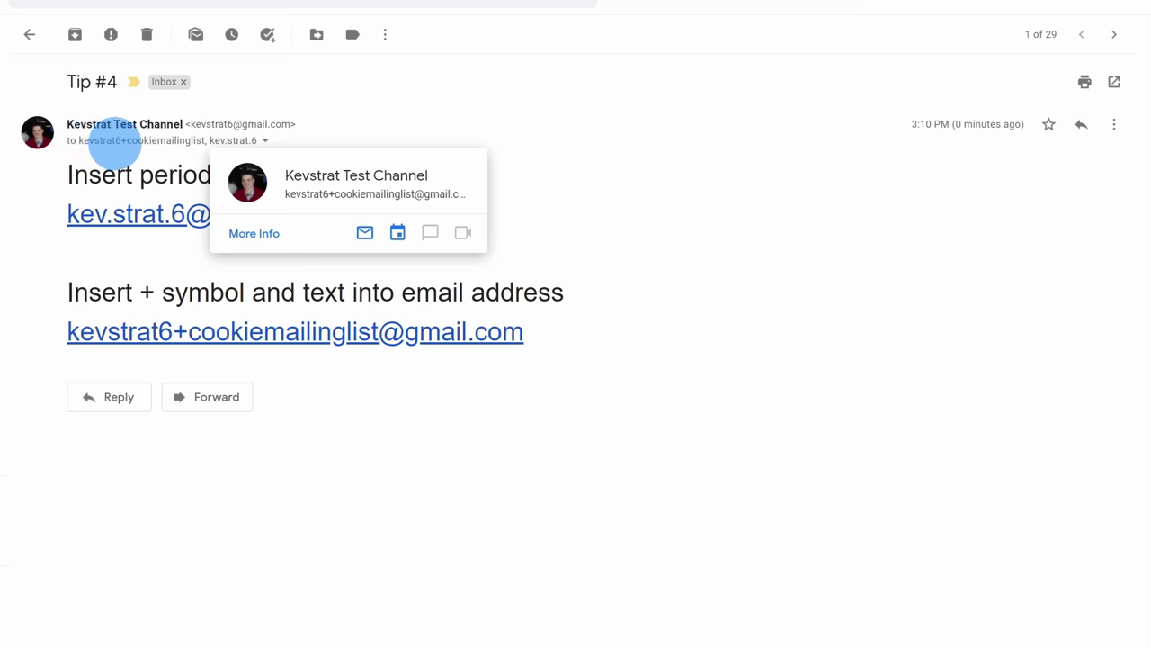
mouse_move(235, 139)
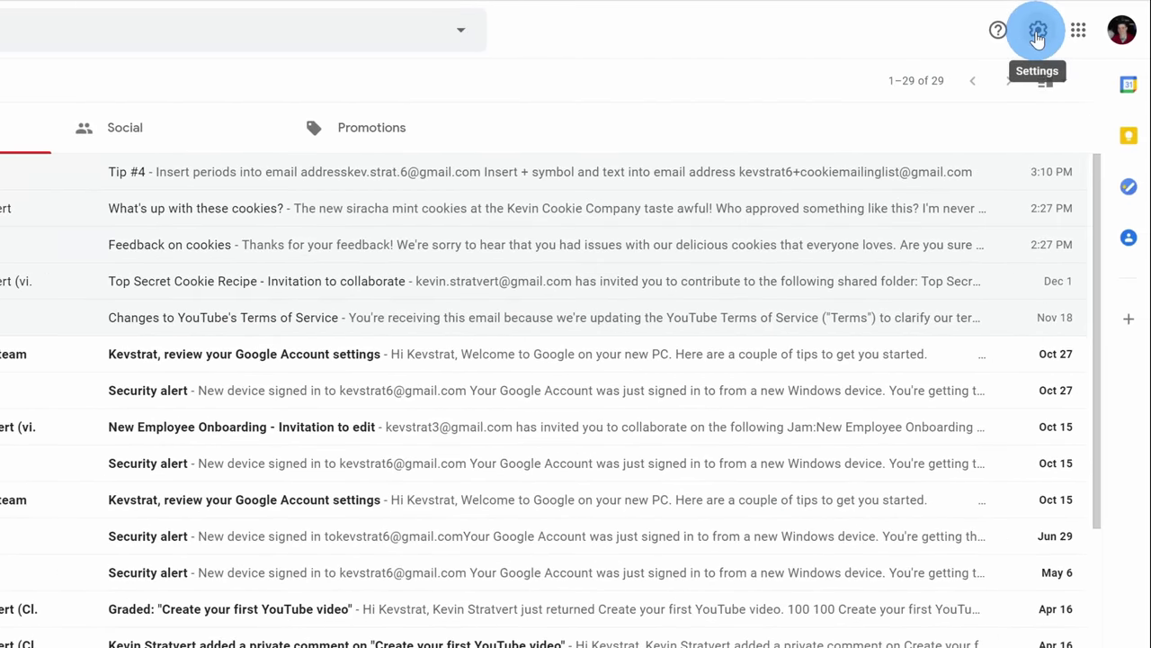
Step: Browse all themes, preview the red canyon photo with a light text background, and examine its vignette and blur options
click(1039, 33)
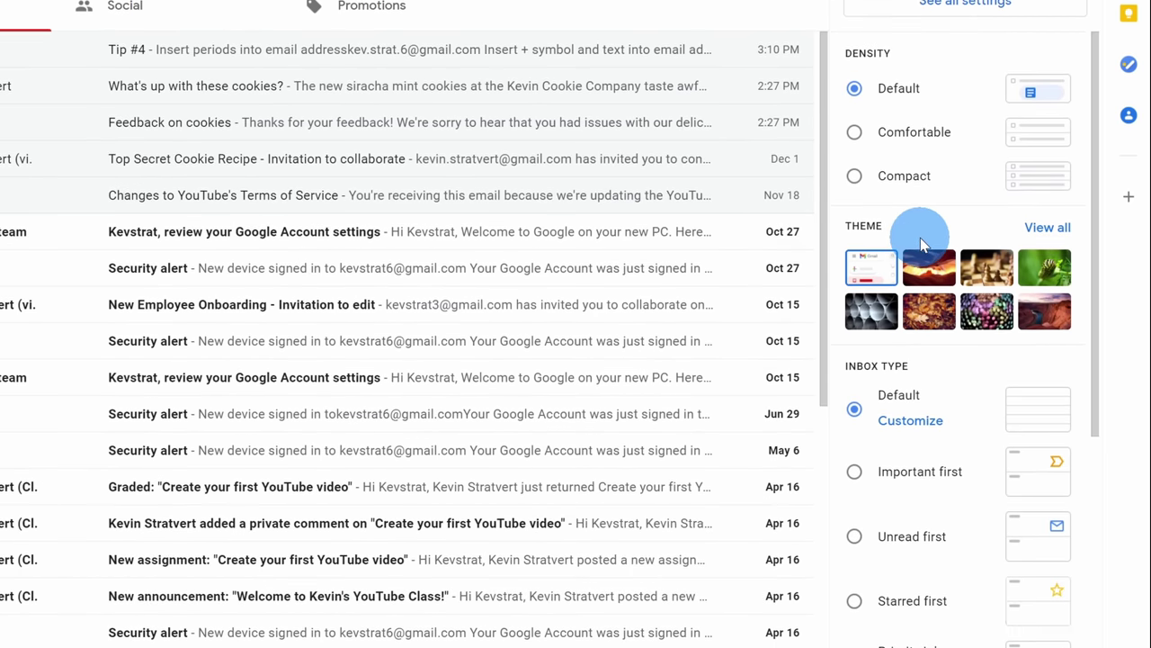
click(1049, 228)
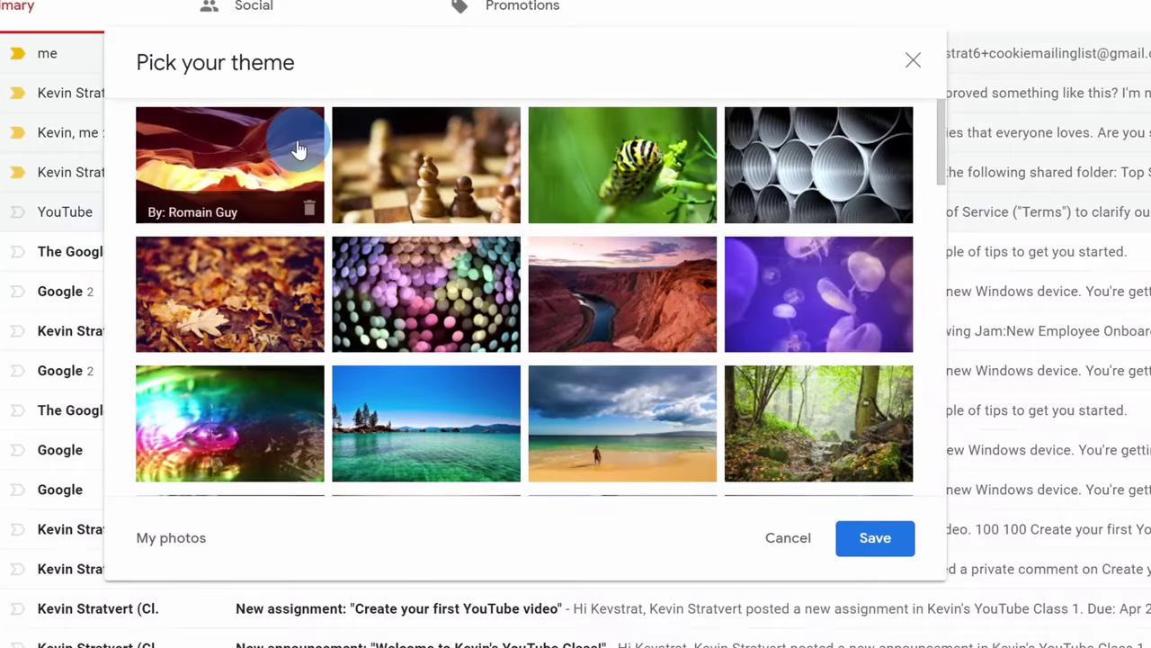
click(111, 148)
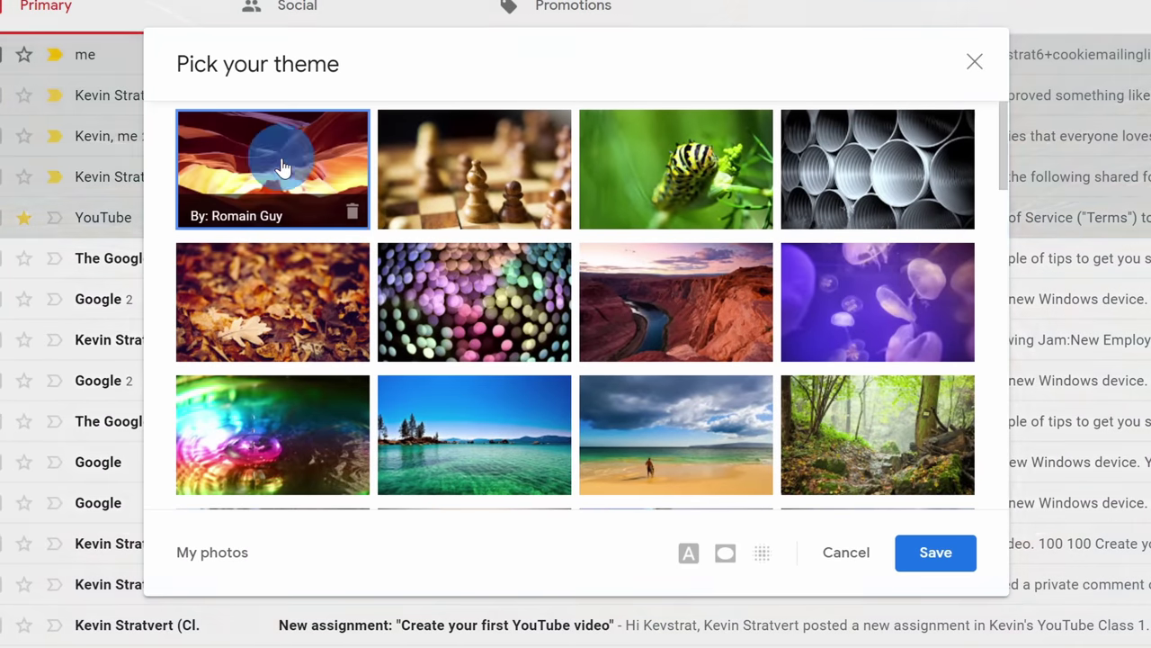
click(688, 559)
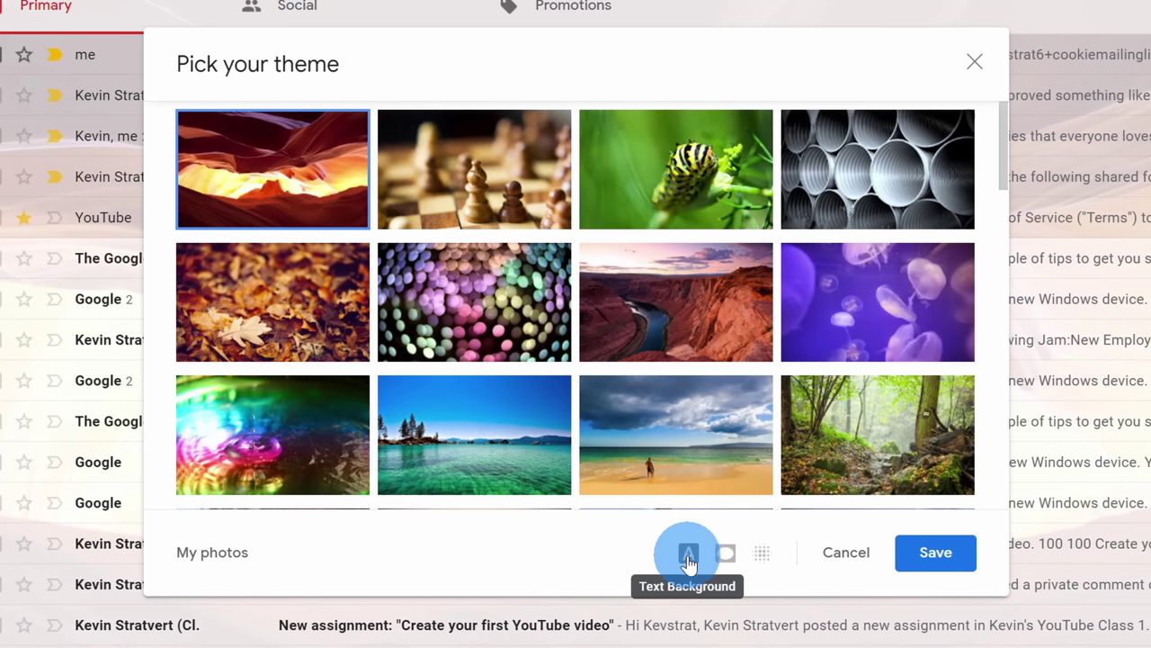
click(724, 555)
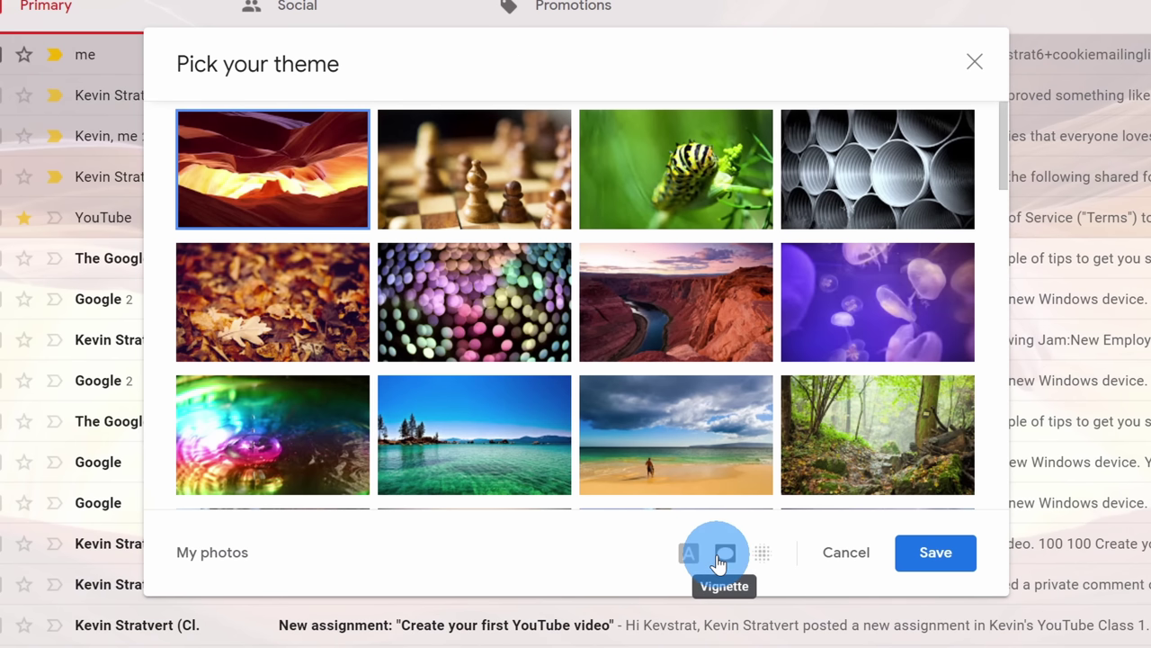
click(763, 556)
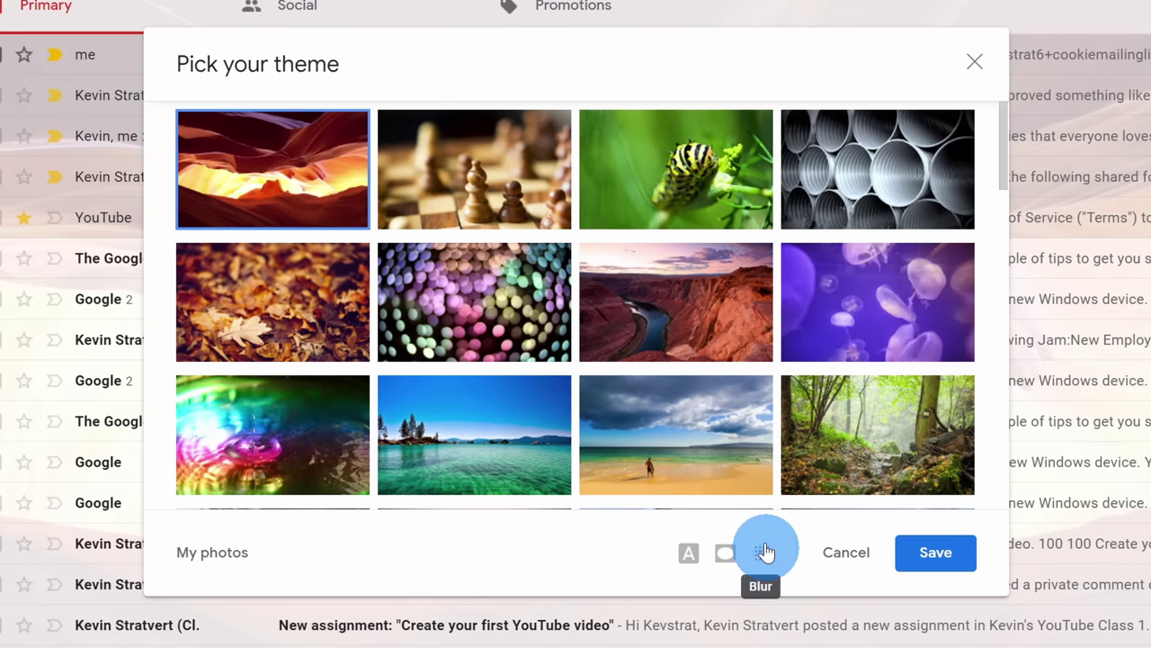
Step: Choose the solid black theme among the plain color themes and save it
scroll(732, 365, down, 6)
scroll(732, 365, down, 1)
click(489, 239)
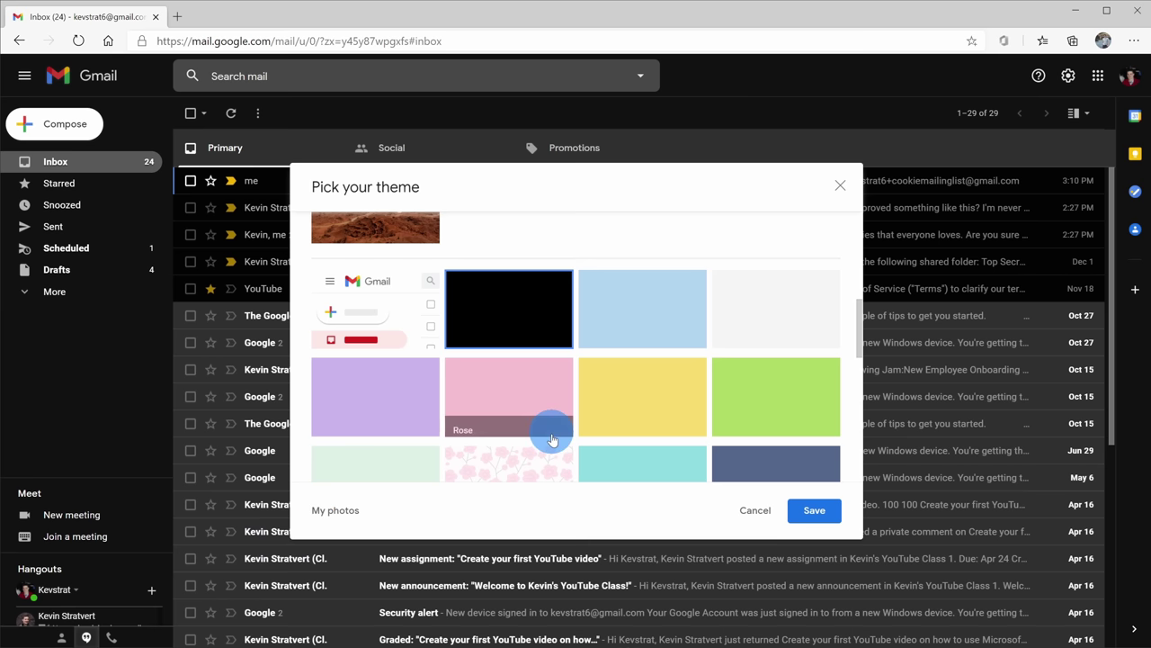
click(812, 511)
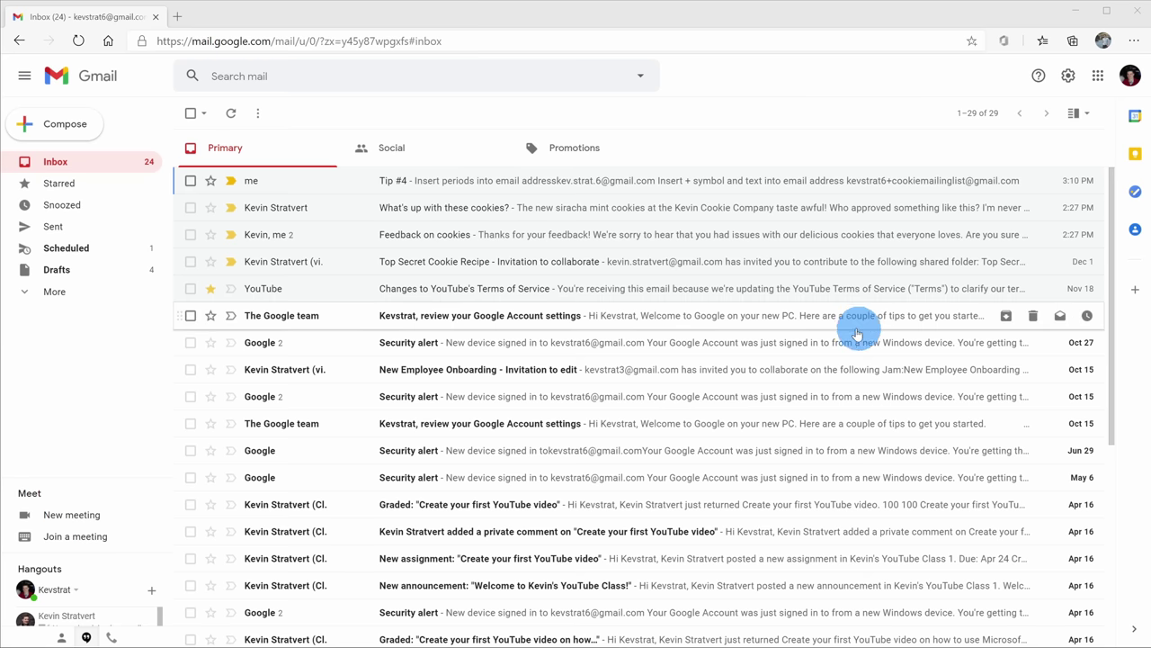
Step: Open the "Tip #4" email at full width, return to the inbox and turn on split pane mode
click(450, 185)
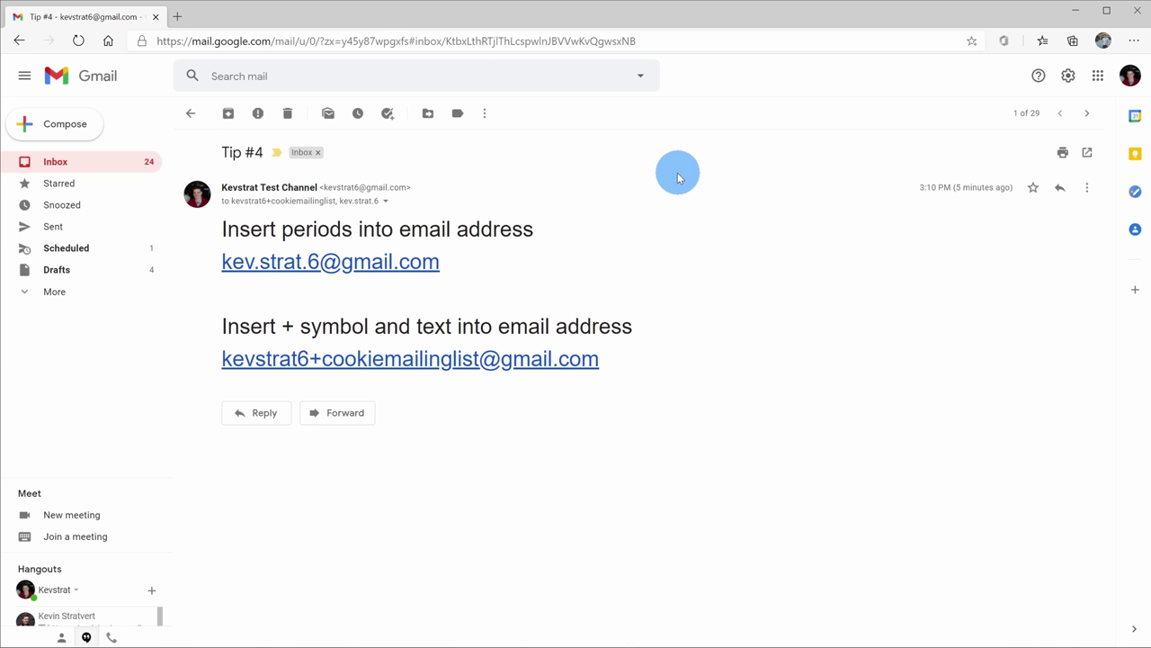
click(189, 113)
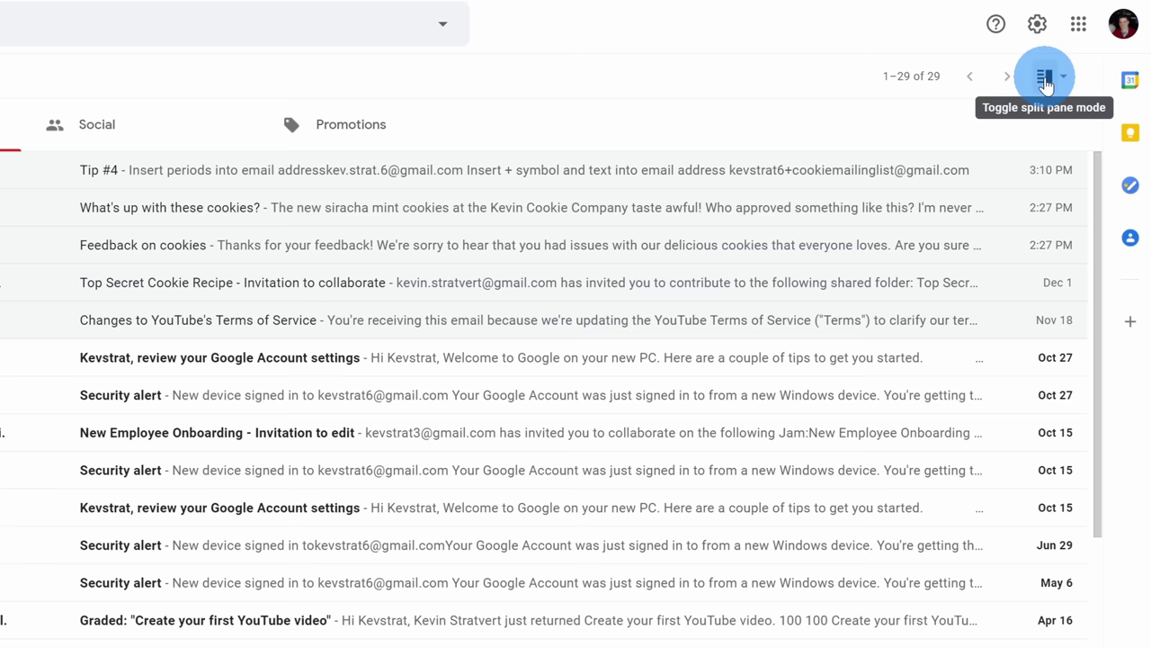
click(1044, 82)
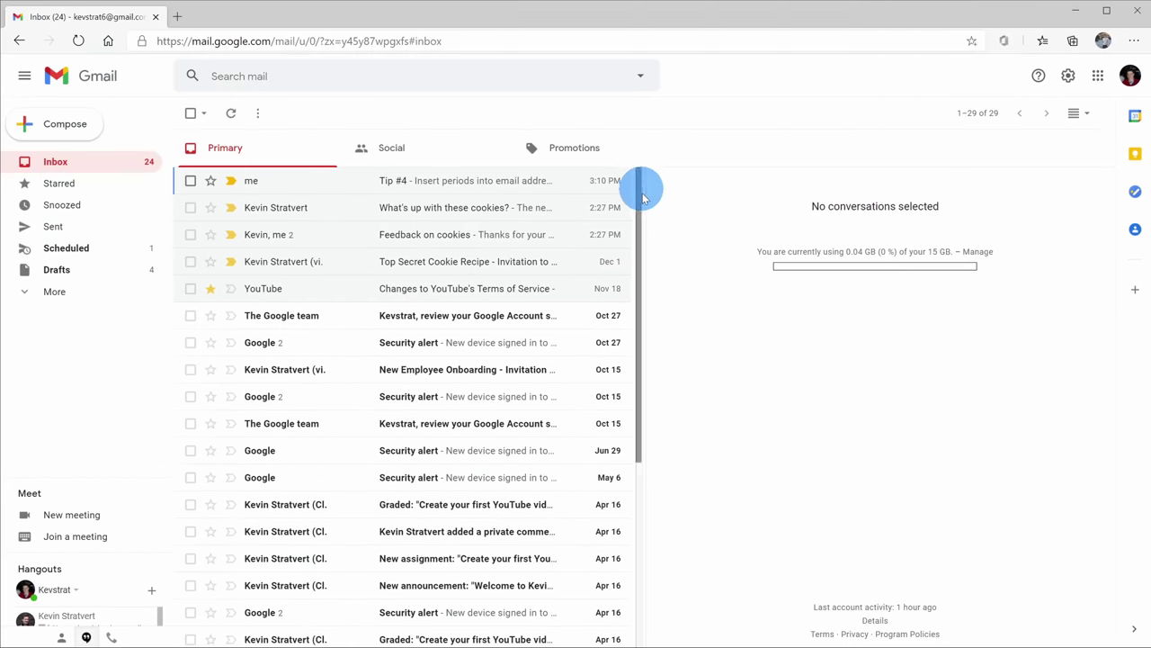
Step: Preview the "Tip #4", "What's up with these cookies?" and "Feedback on cookies" emails beside the inbox list, ending on "Tip #4"
click(444, 184)
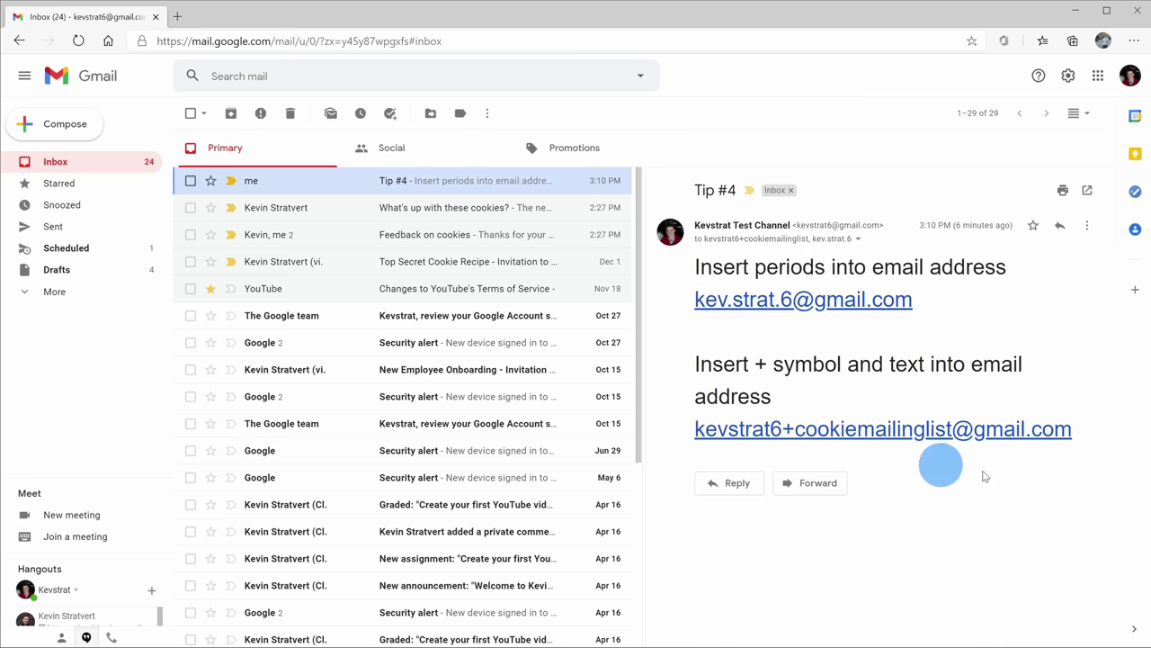
click(474, 209)
click(459, 225)
click(451, 206)
click(459, 183)
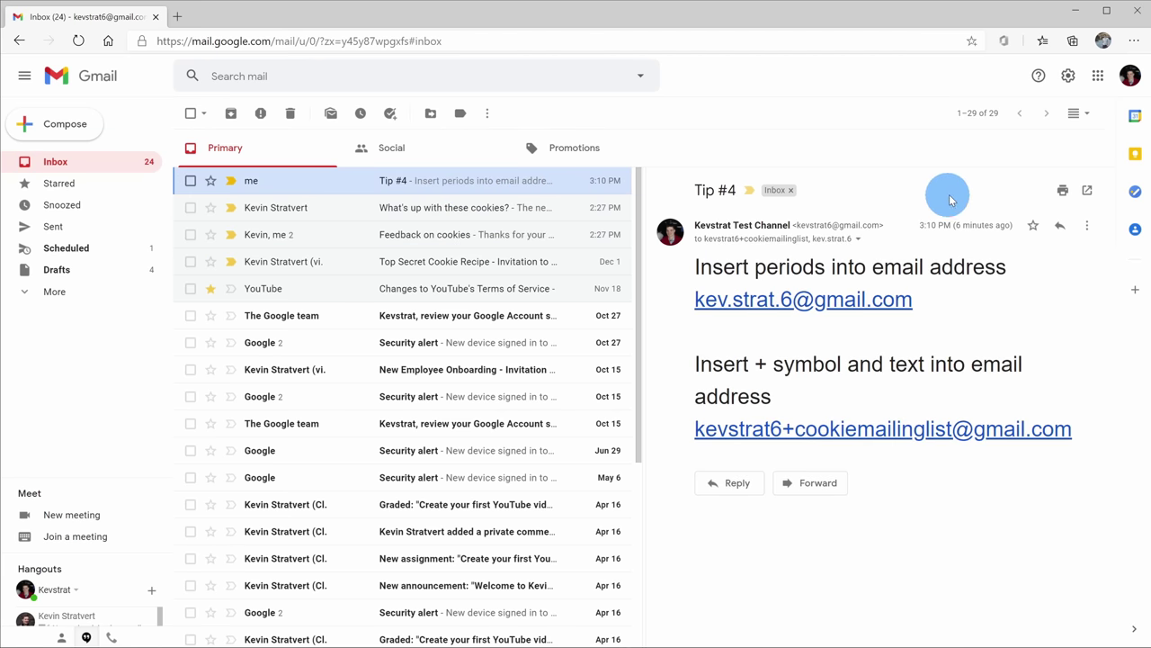
Step: Switch the inbox to a horizontal split and look through the "Tip #4" email below the list
click(1090, 114)
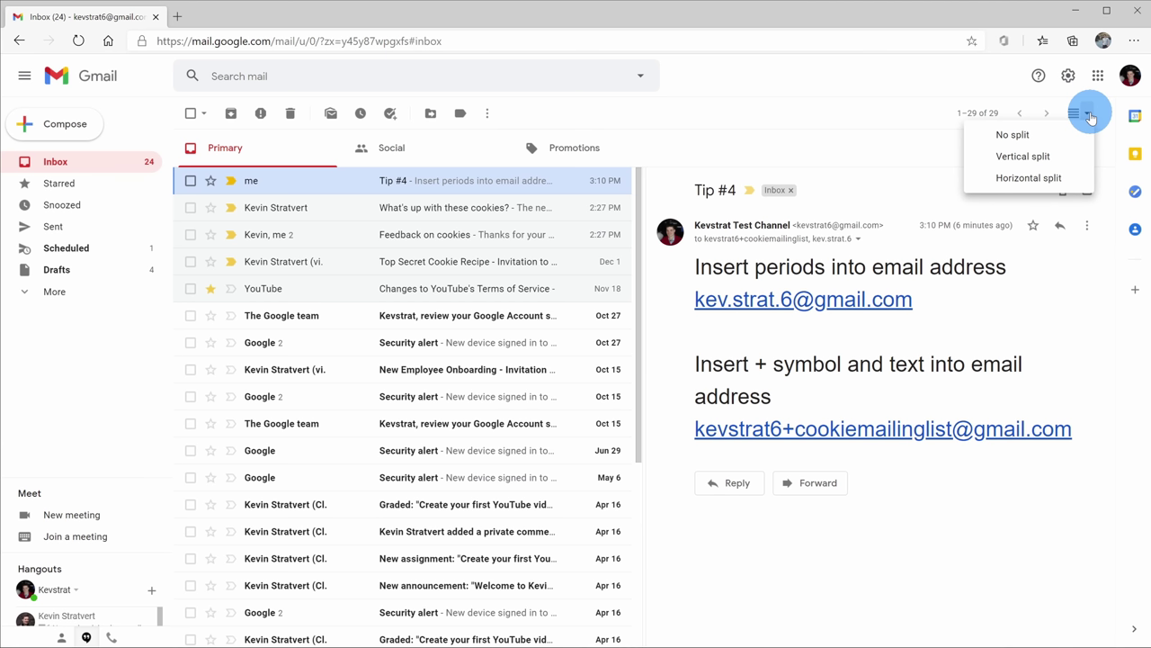
click(1056, 177)
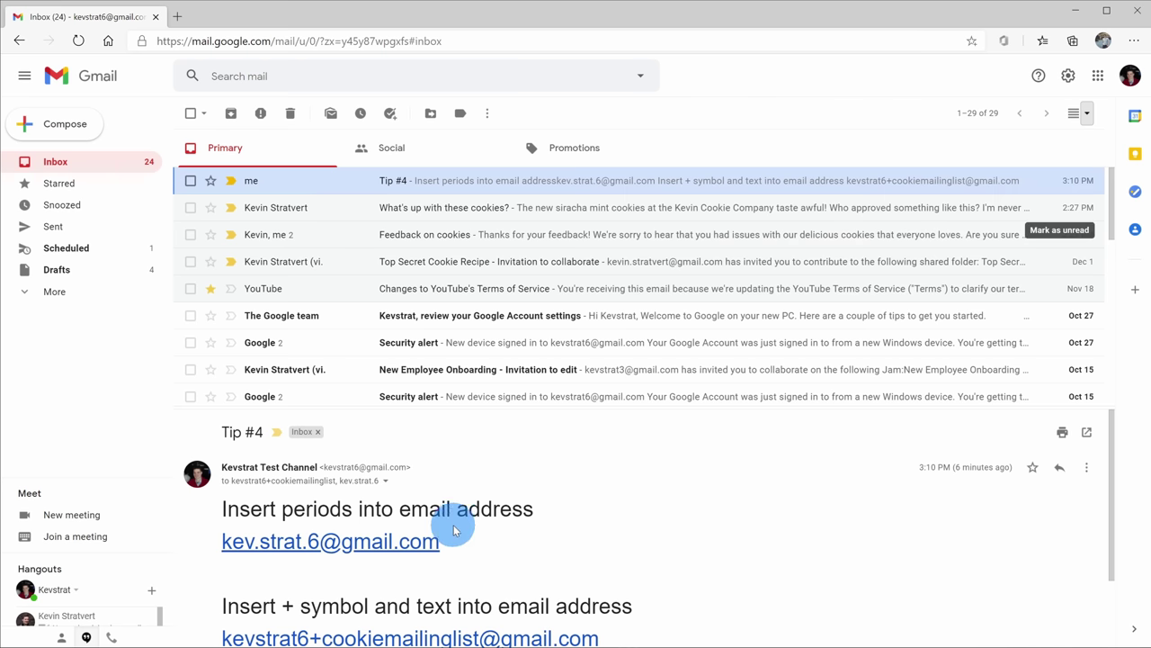
scroll(505, 487, down, 2)
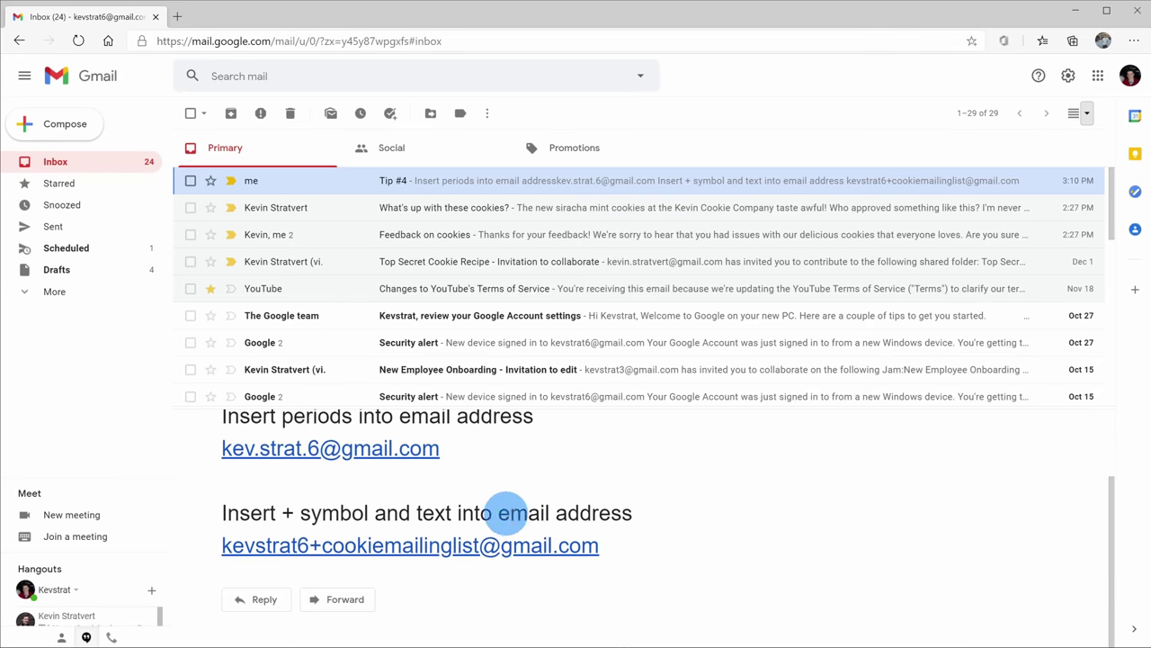
scroll(509, 501, up, 2)
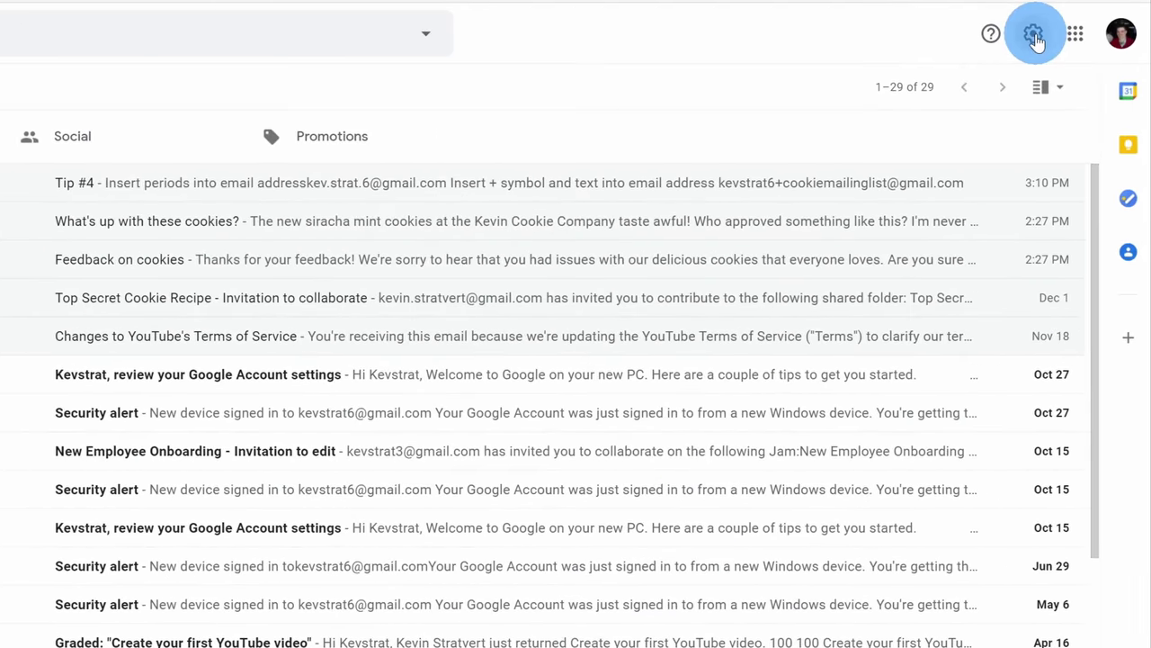
Step: Enable offline mail in the full settings and view the choices for how many days of email are stored
click(1035, 36)
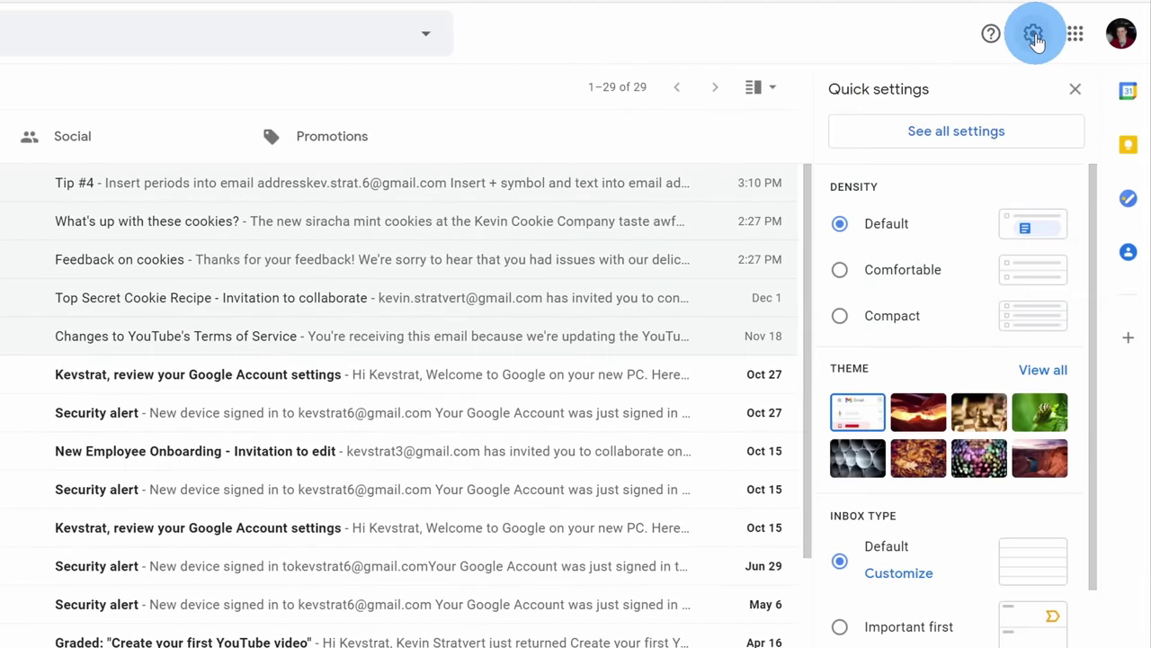
click(983, 142)
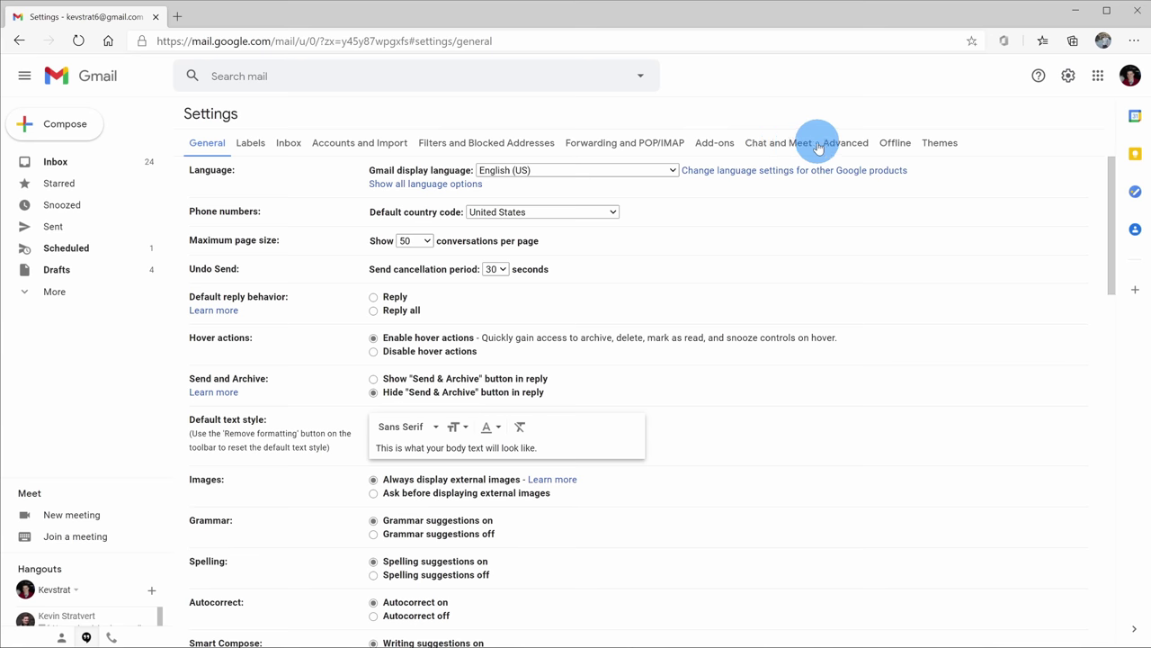
click(896, 144)
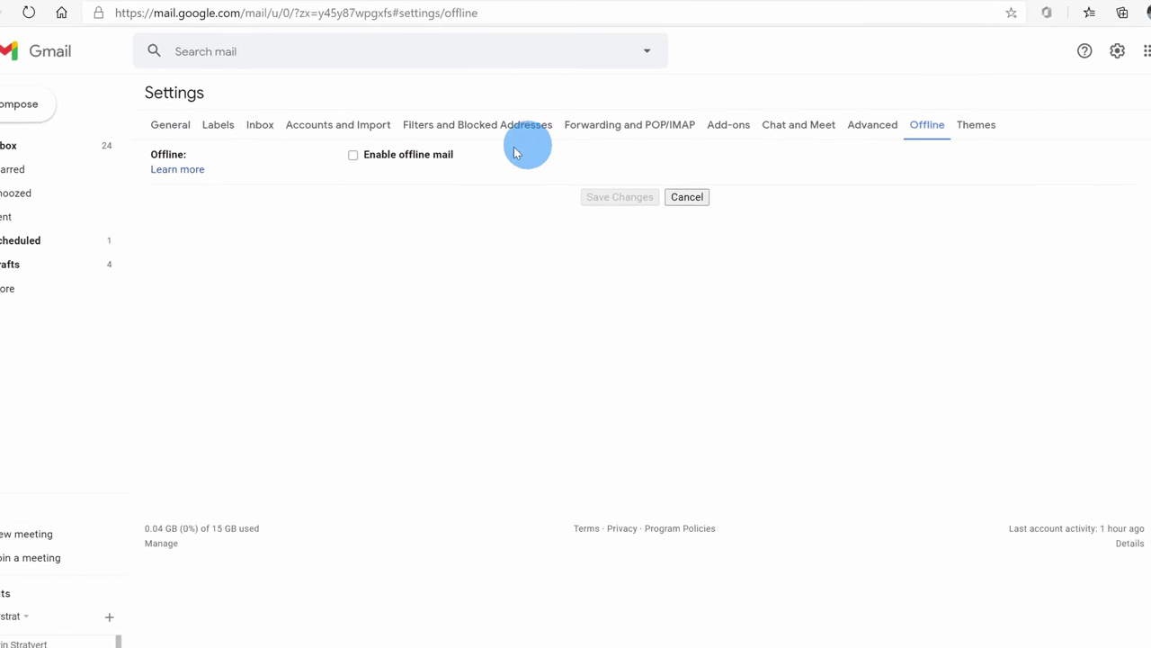
click(290, 108)
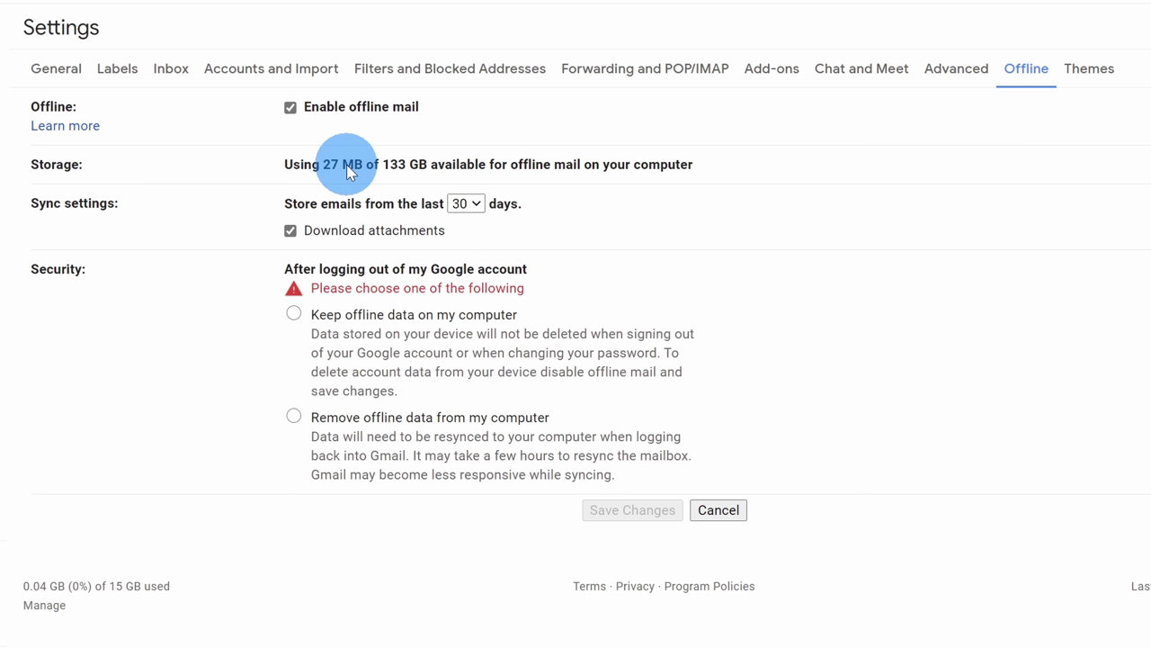
click(474, 203)
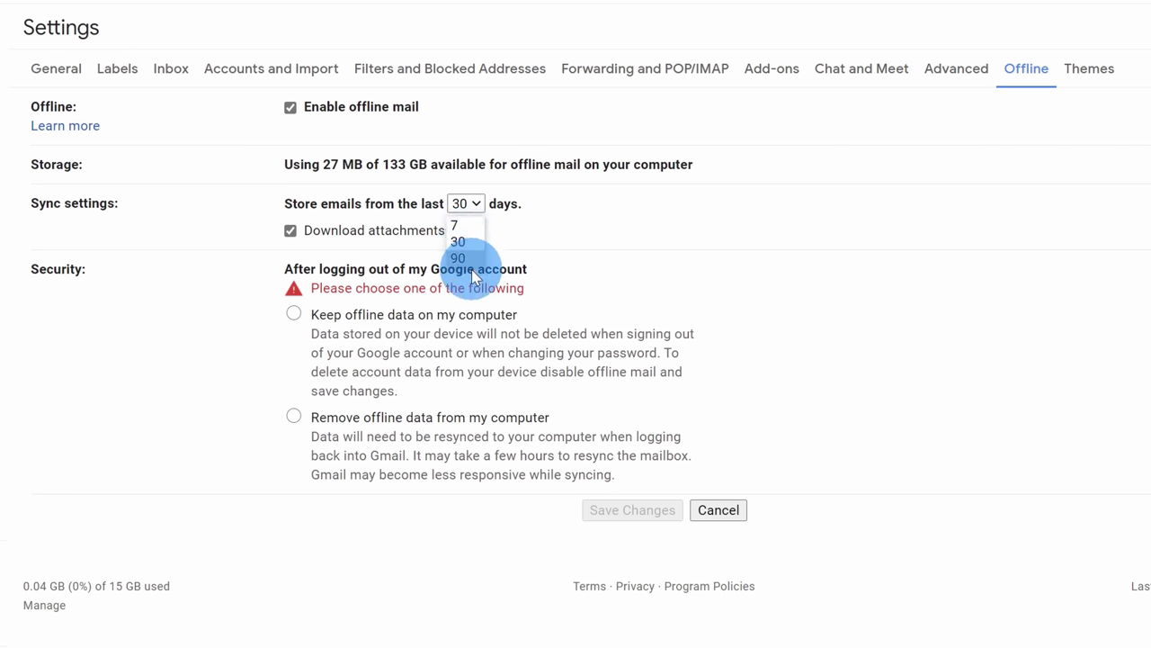
click(540, 222)
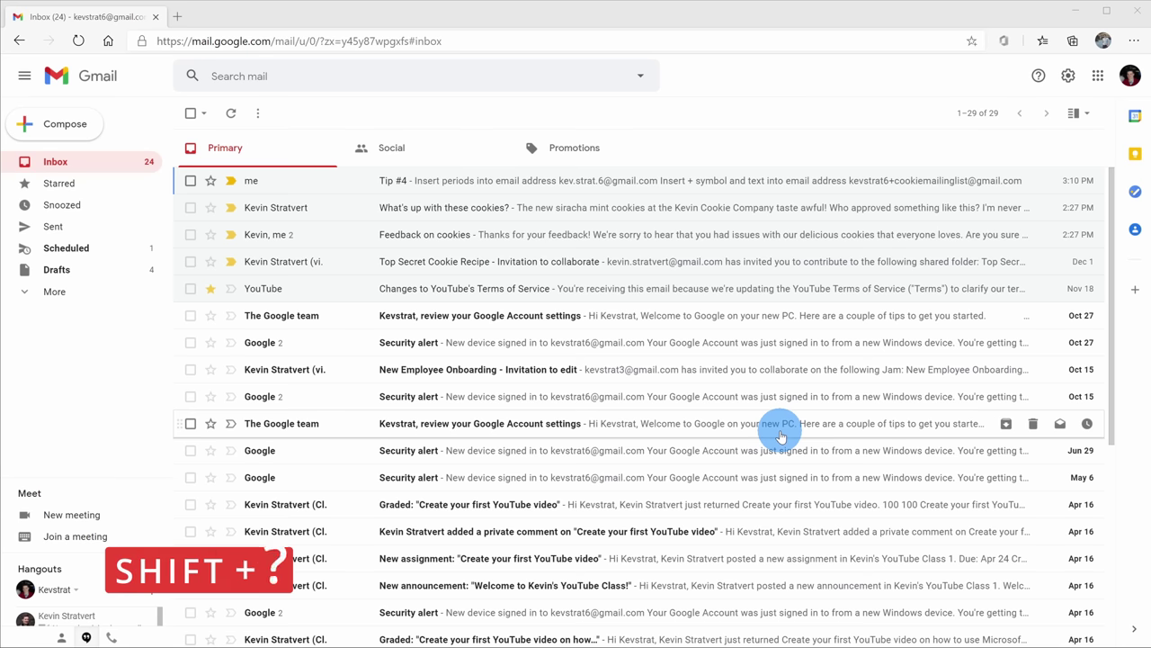
Step: Bring up the keyboard shortcuts overview from the inbox and enable the shortcuts listed as disabled
key(shift+question)
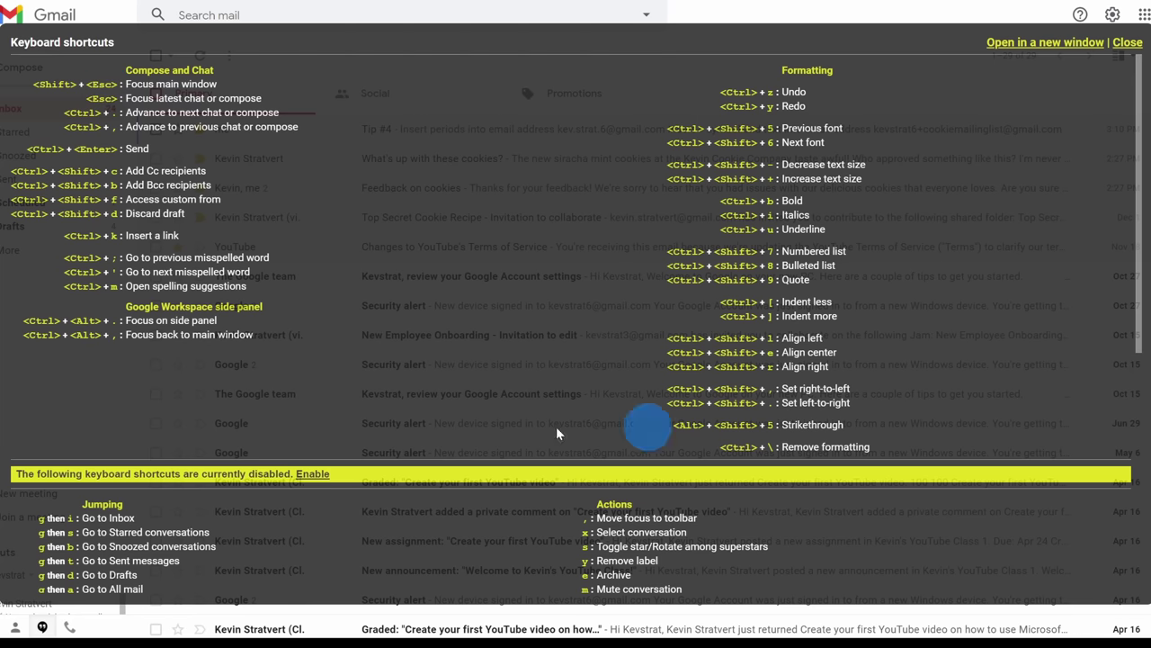
scroll(319, 210, down, 4)
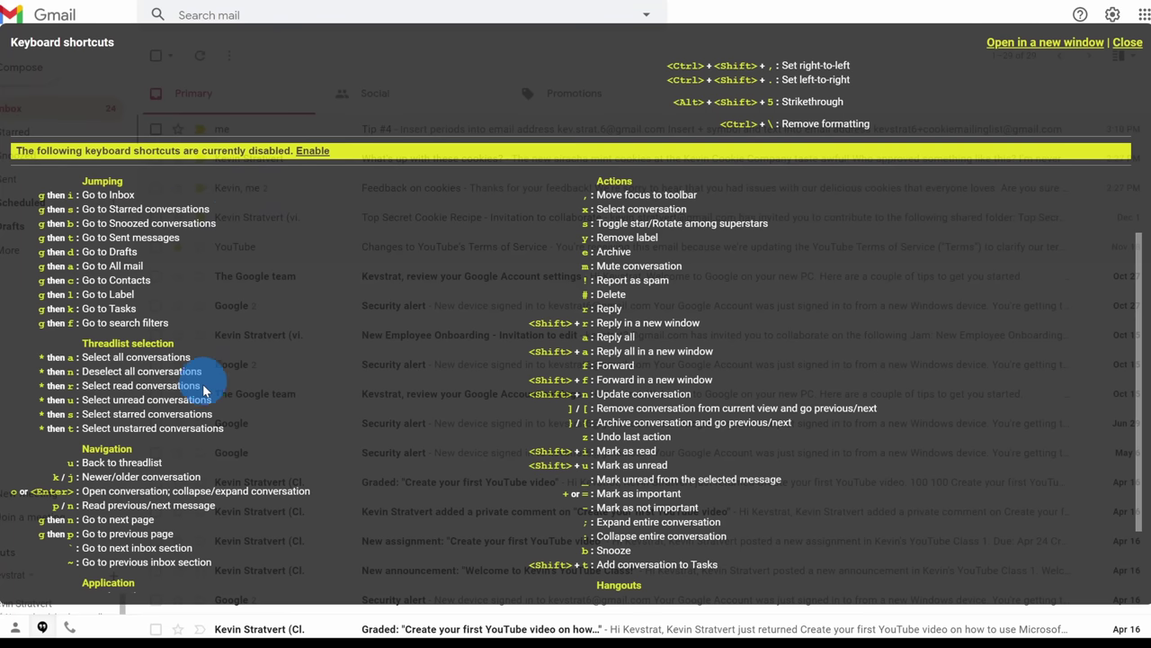
click(310, 151)
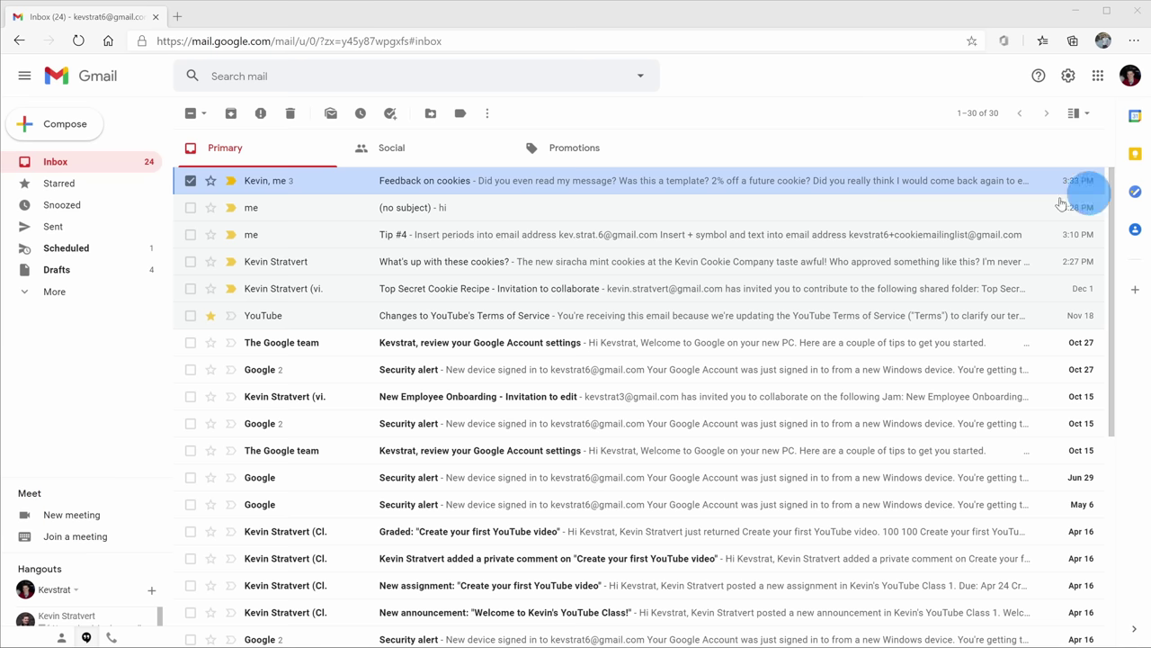
Step: Read the "Feedback on cookies" conversation, return to the inbox and mute that conversation
click(581, 191)
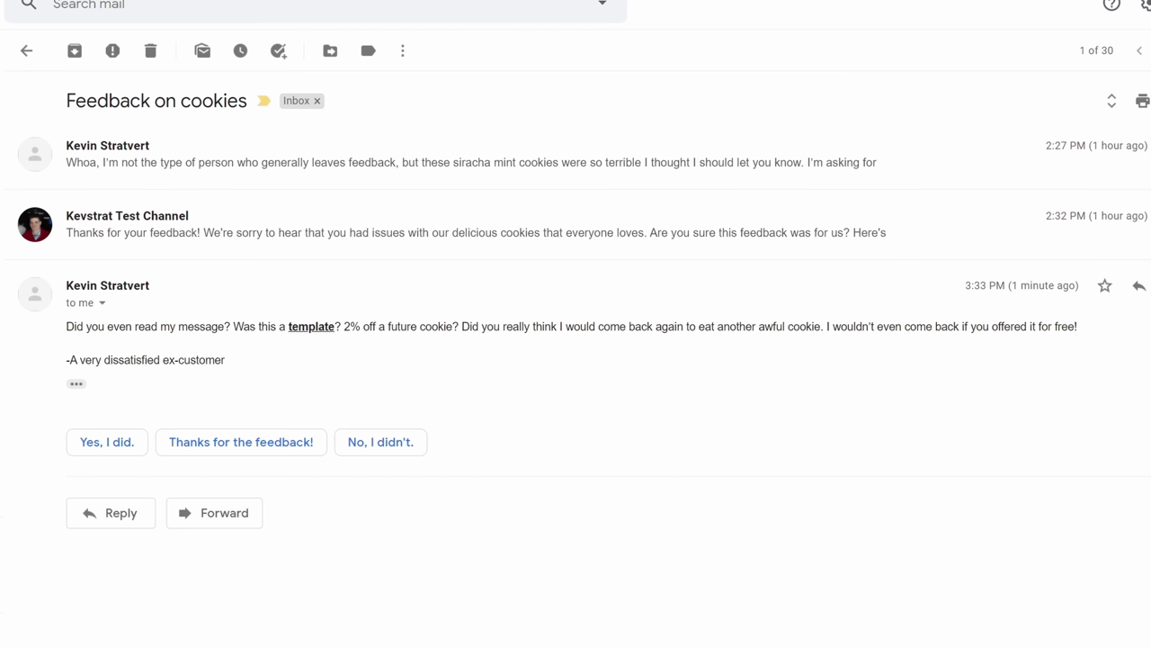
click(2, 112)
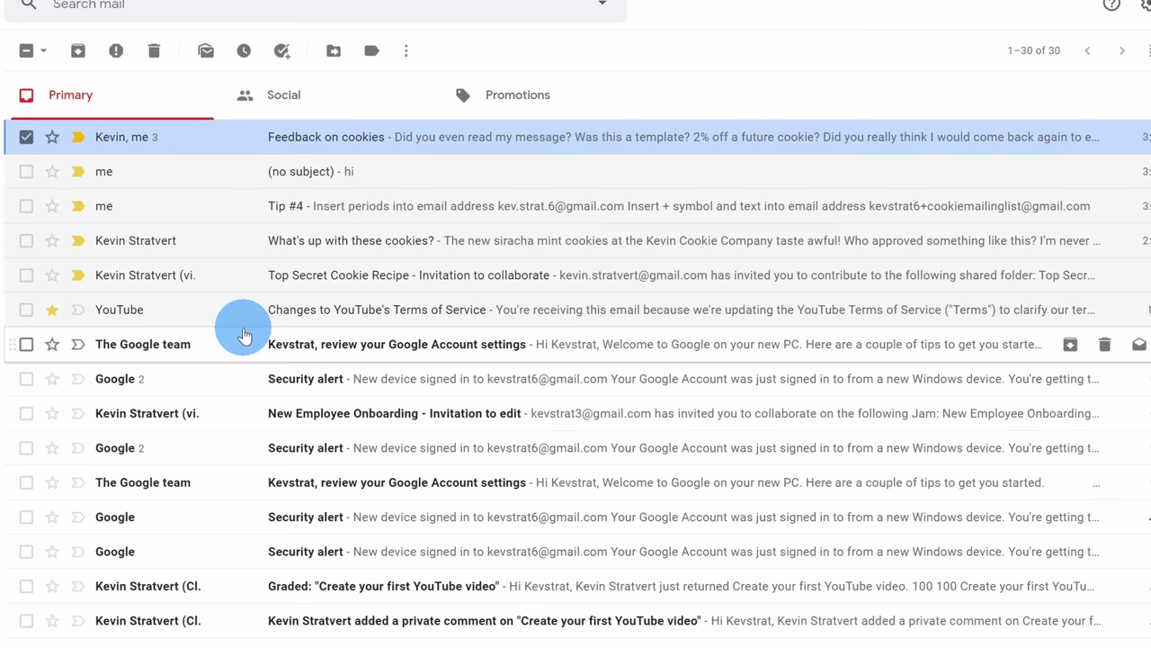
right_click(316, 145)
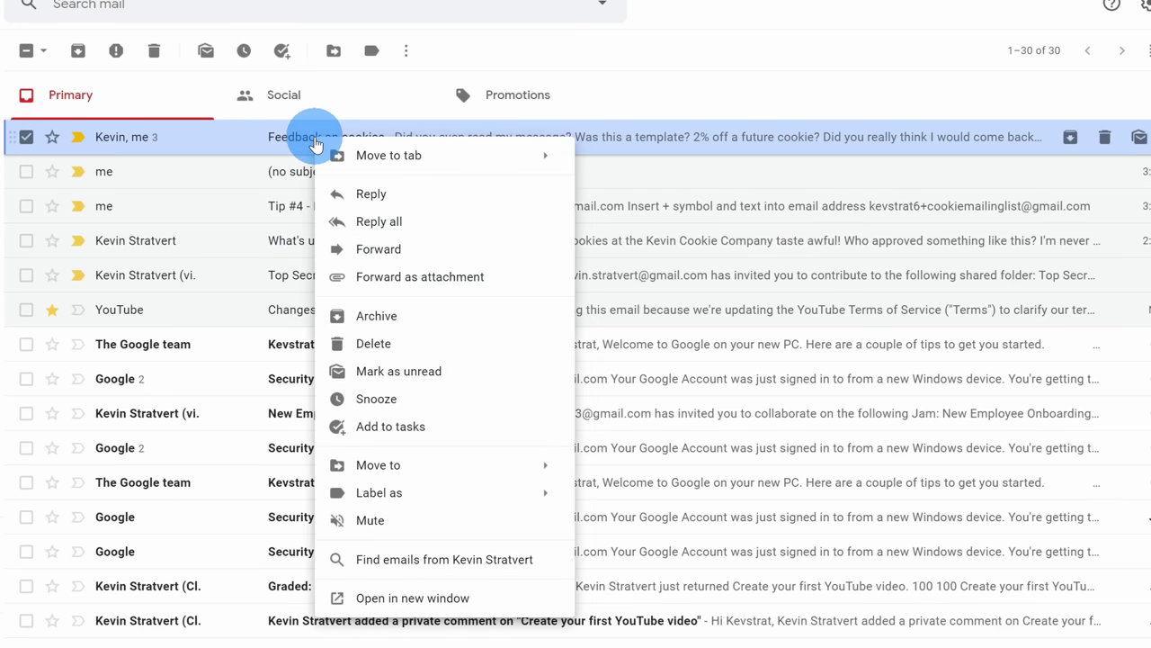
click(420, 521)
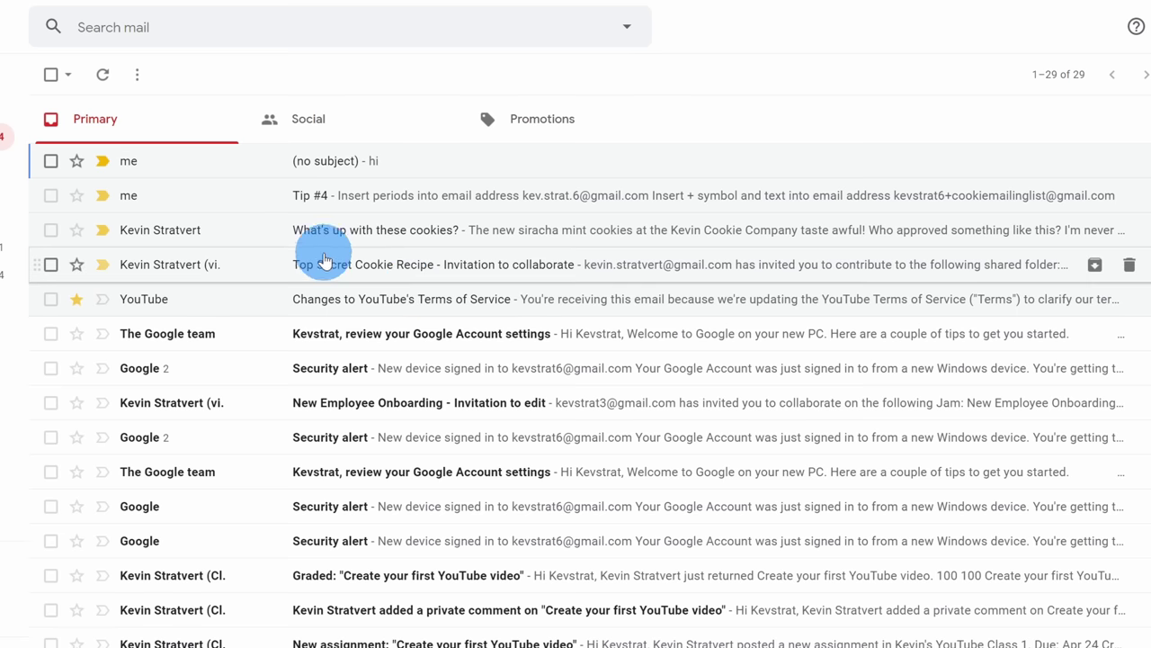
Step: Search the mail for label:mute and unmute the "Feedback on cookies" conversation
click(183, 35)
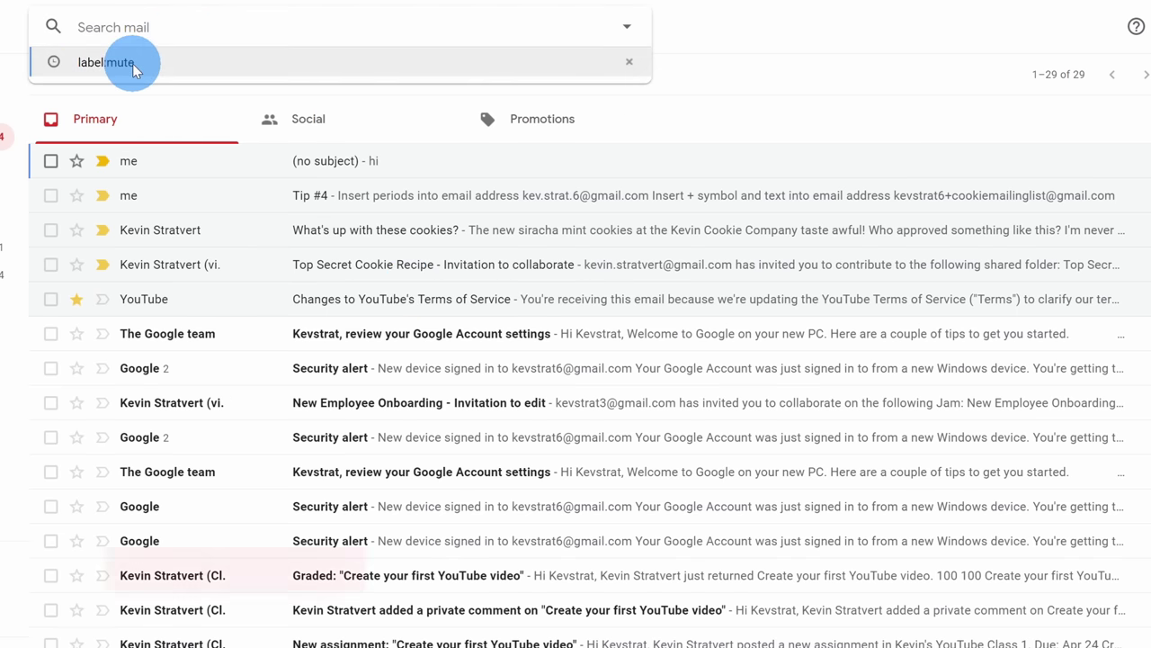
click(166, 64)
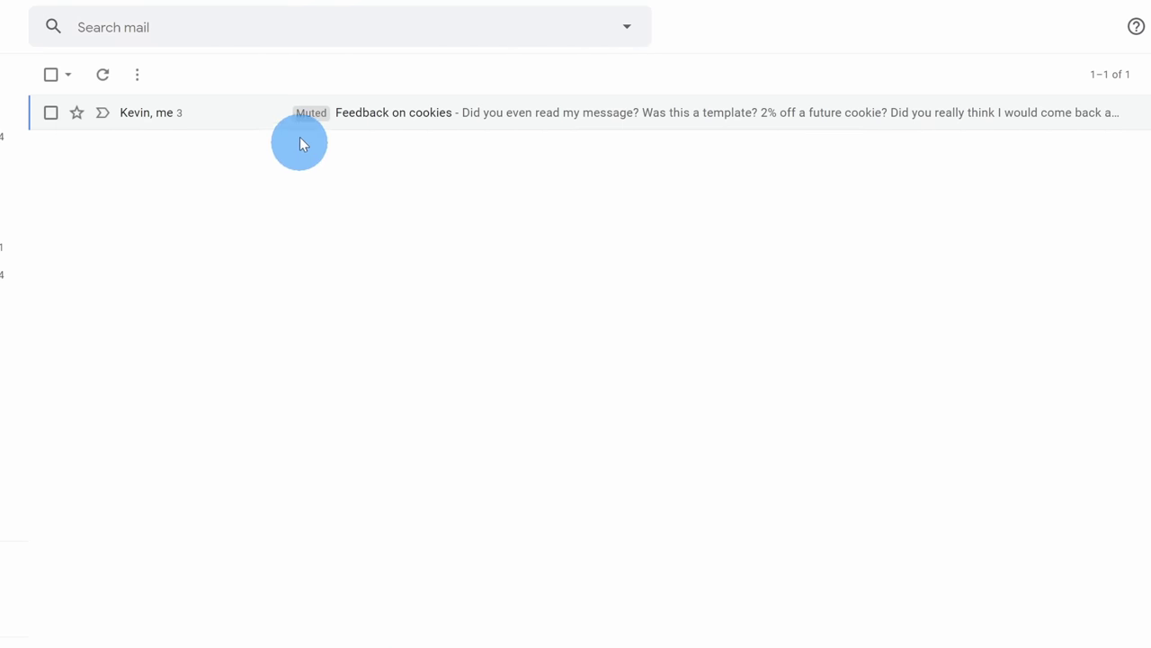
right_click(355, 123)
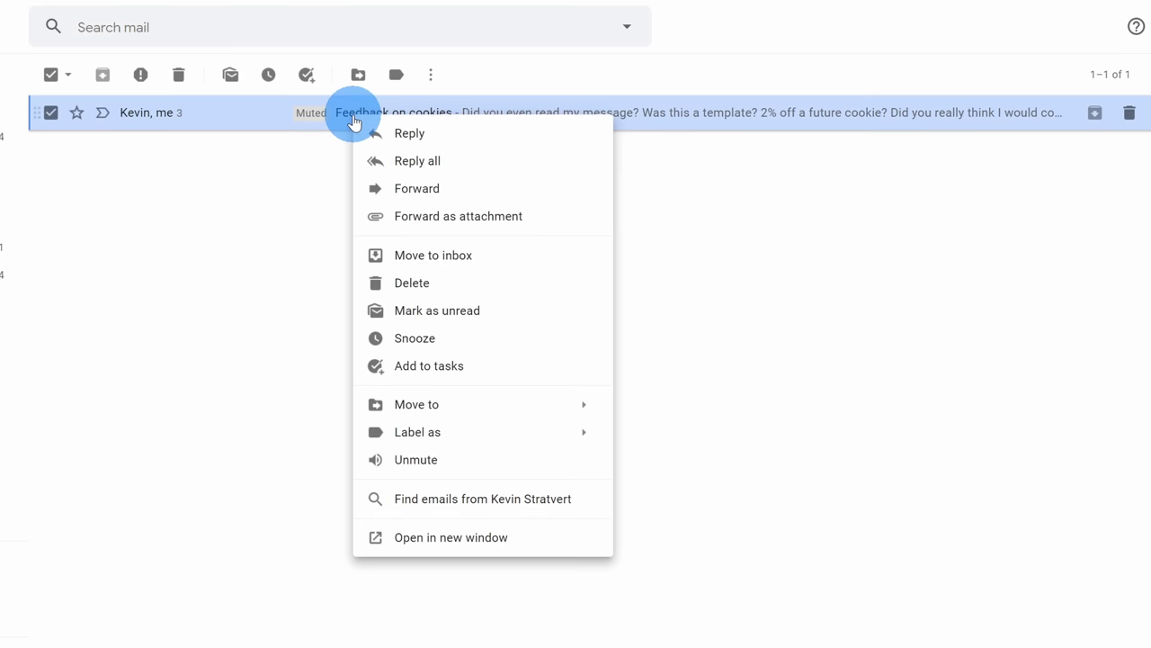
click(433, 459)
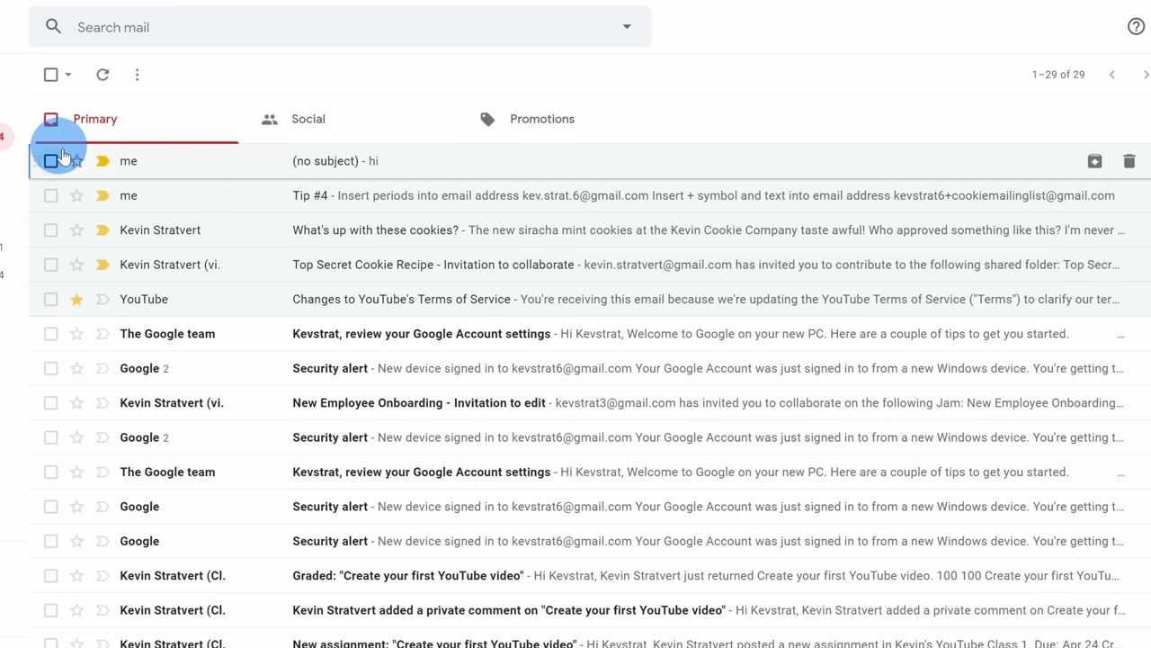
click(401, 193)
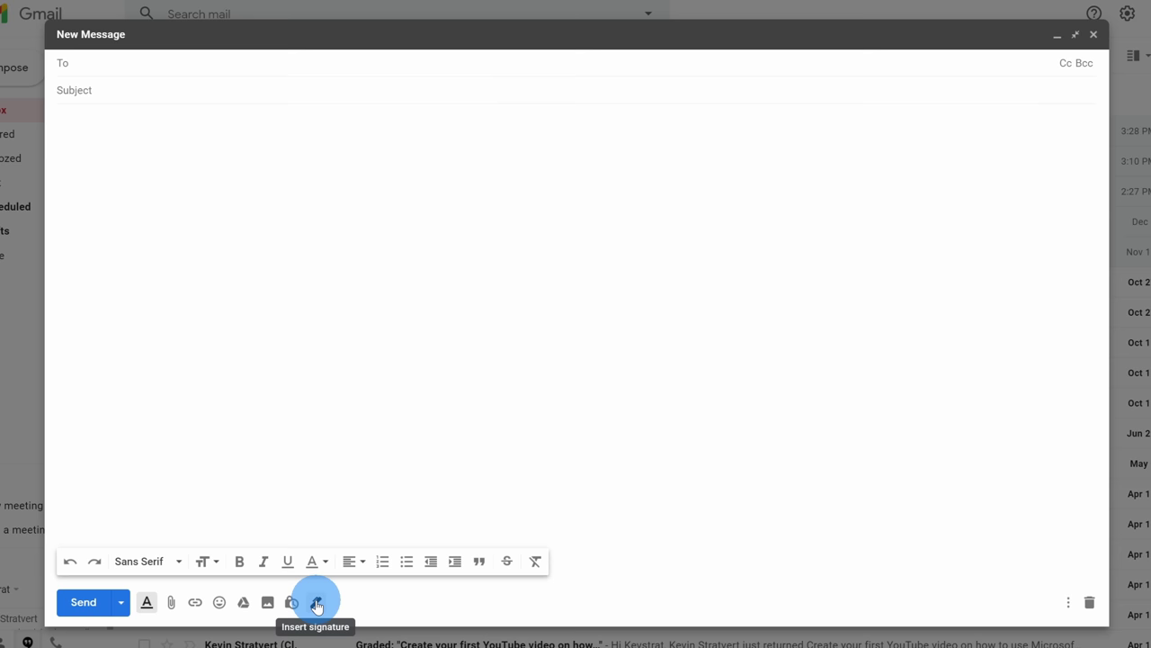
click(317, 603)
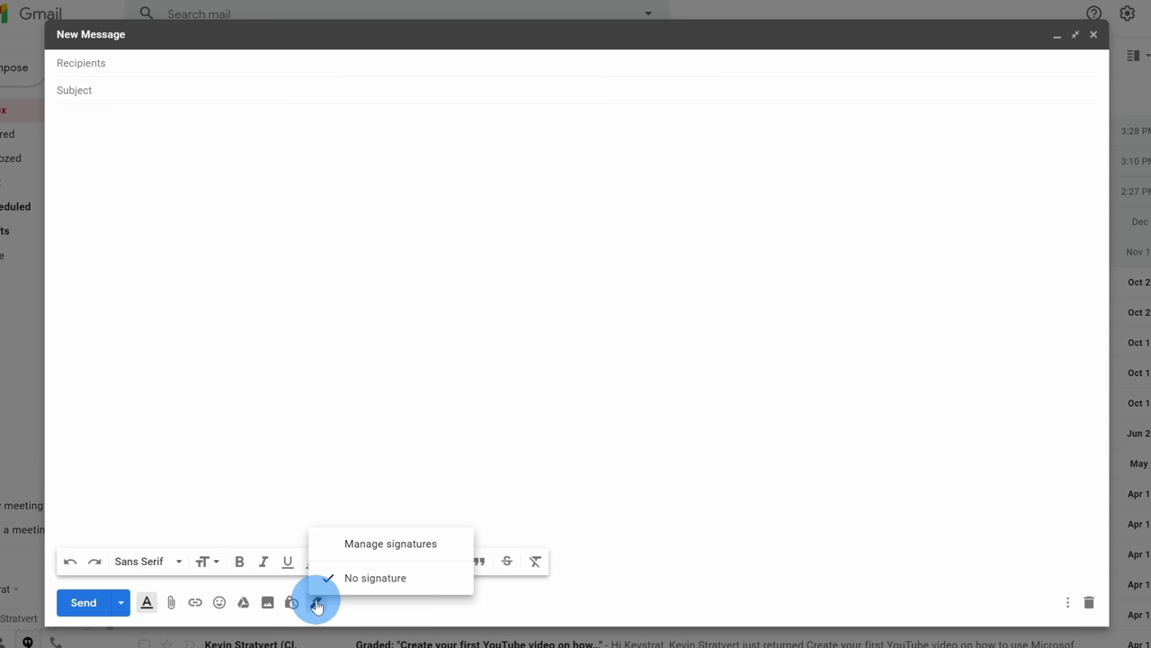
click(396, 543)
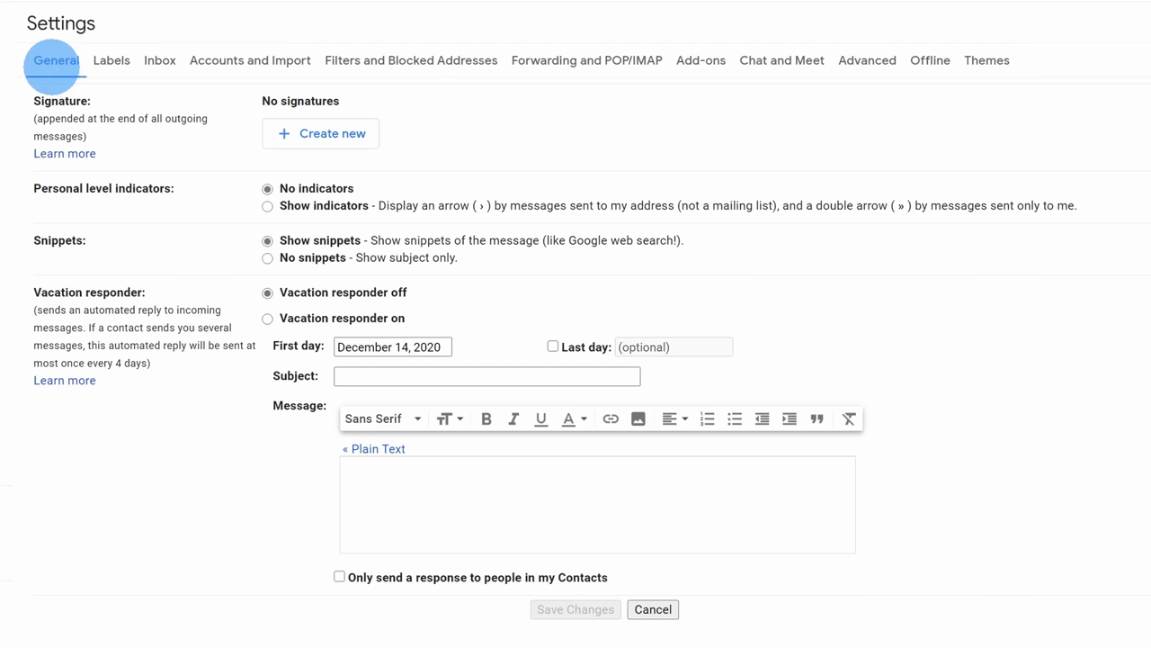
click(338, 144)
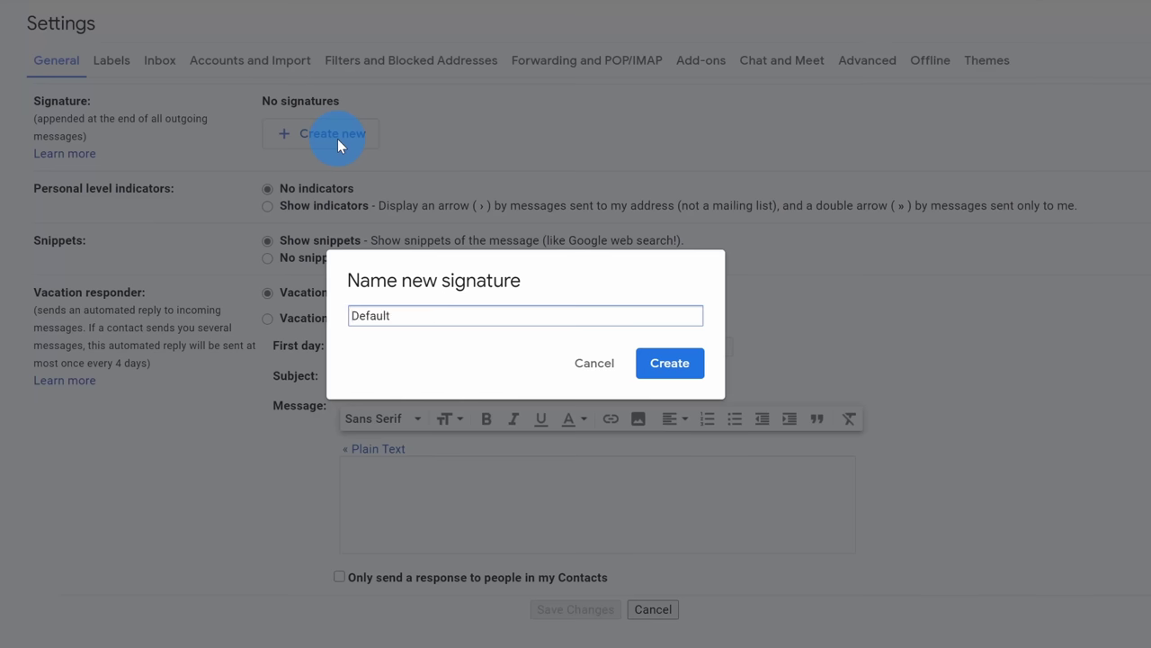
click(669, 367)
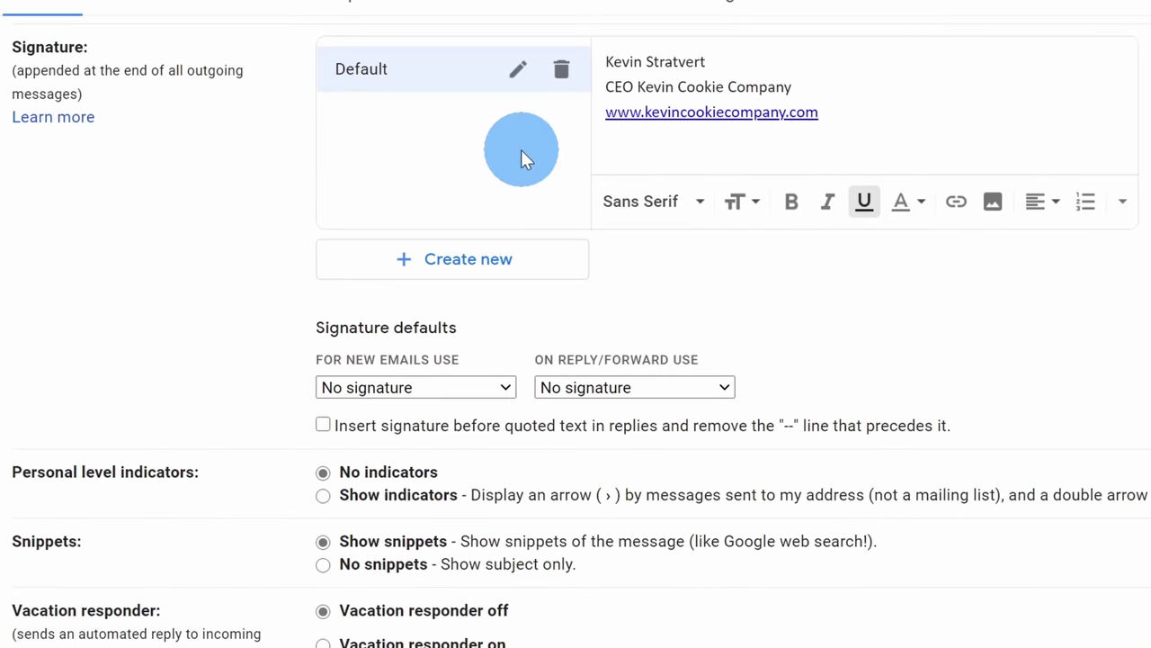
Step: Make the name line of the Default signature bold and use Default as the signature for new emails
drag(714, 64, 601, 65)
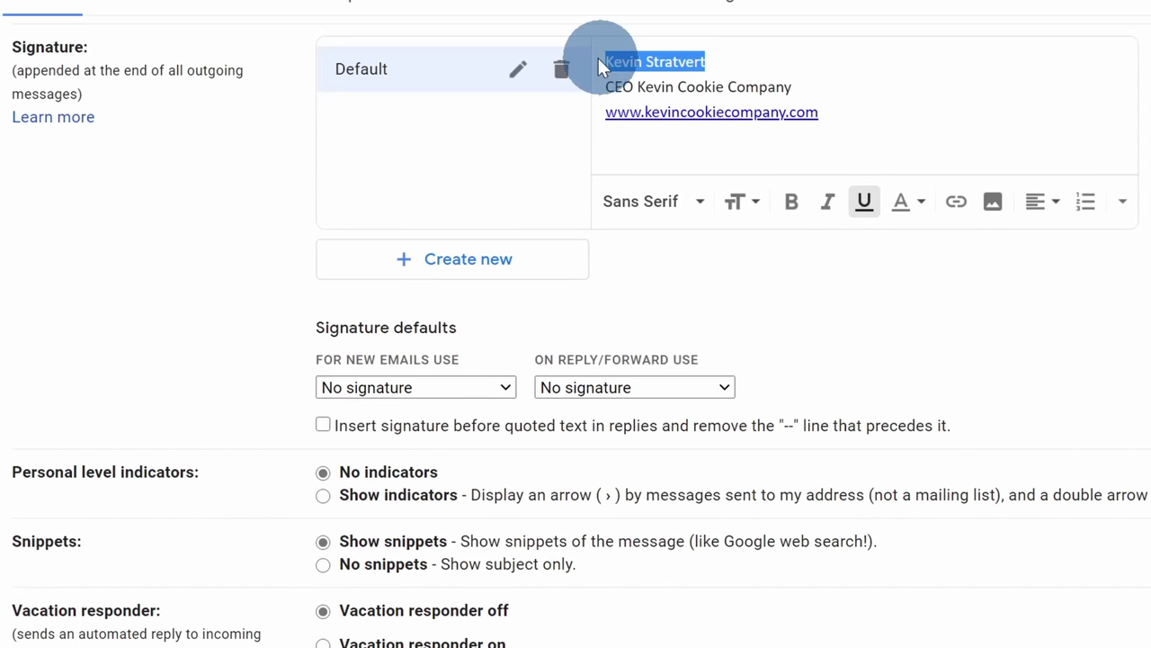
key(ctrl+b)
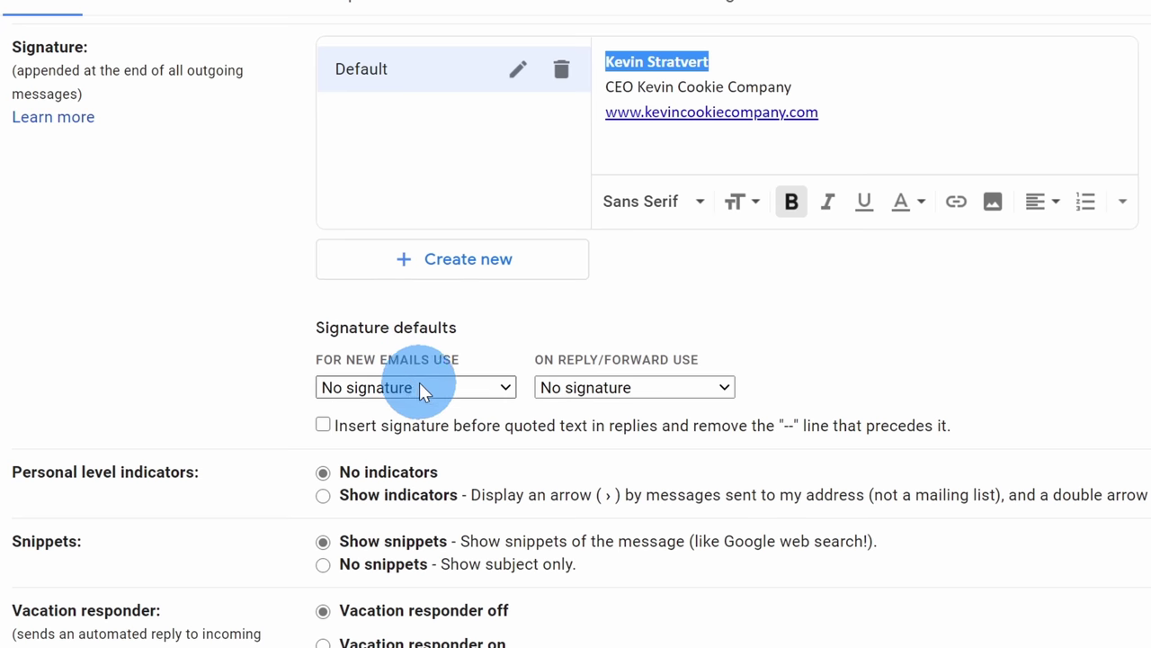
click(487, 389)
click(471, 428)
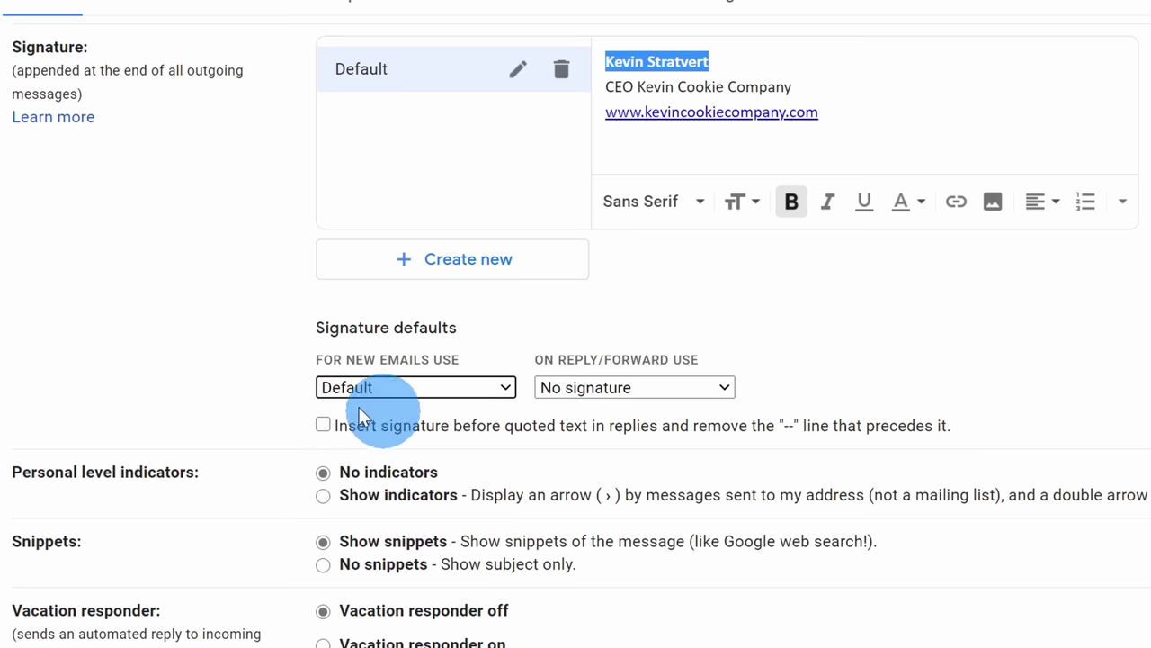
click(275, 374)
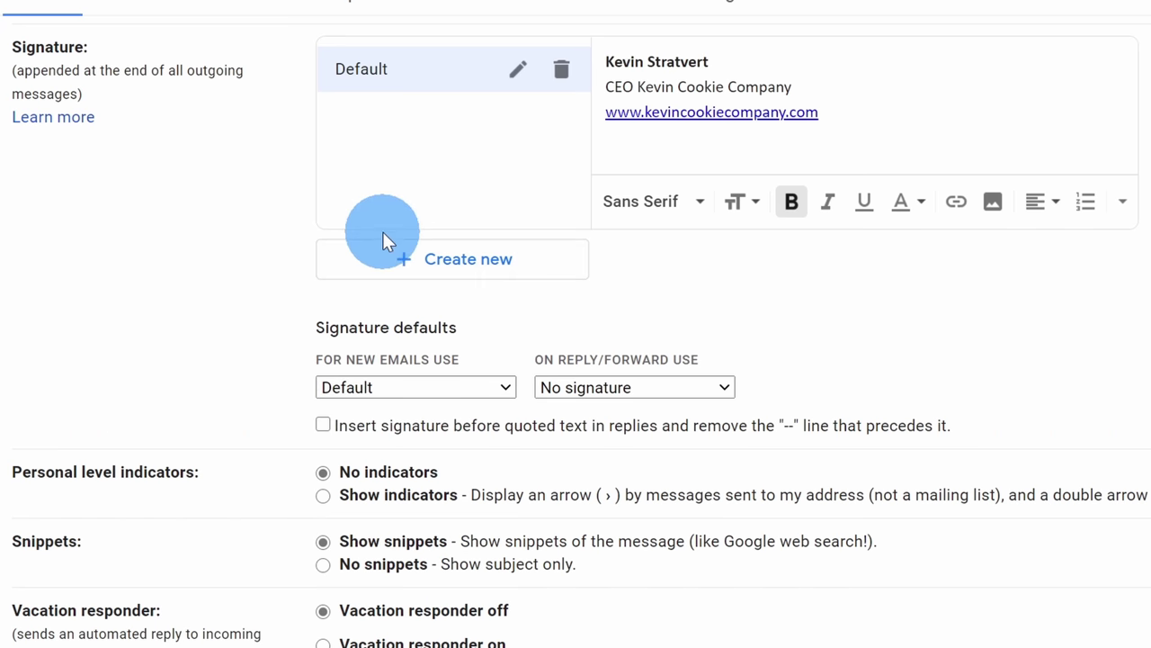
Step: Create a second signature named Promotion that adds the line "On your next order, use coupon code 'hungry' for a free cookie!"
click(458, 276)
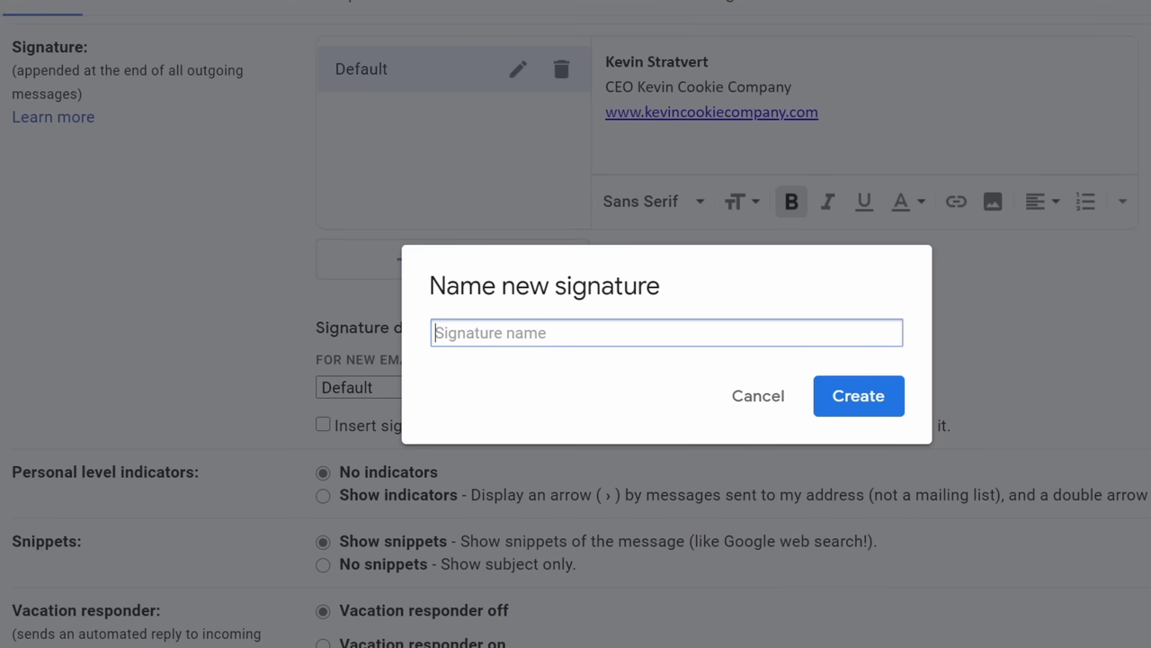
text(Promotion)
click(860, 396)
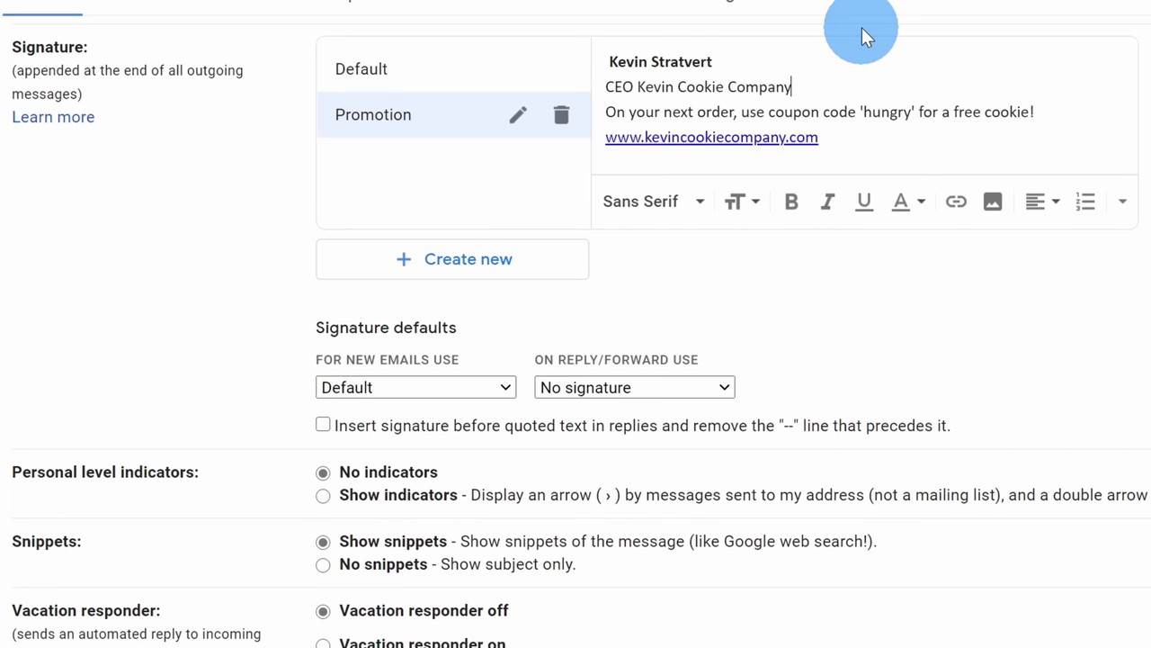
click(894, 280)
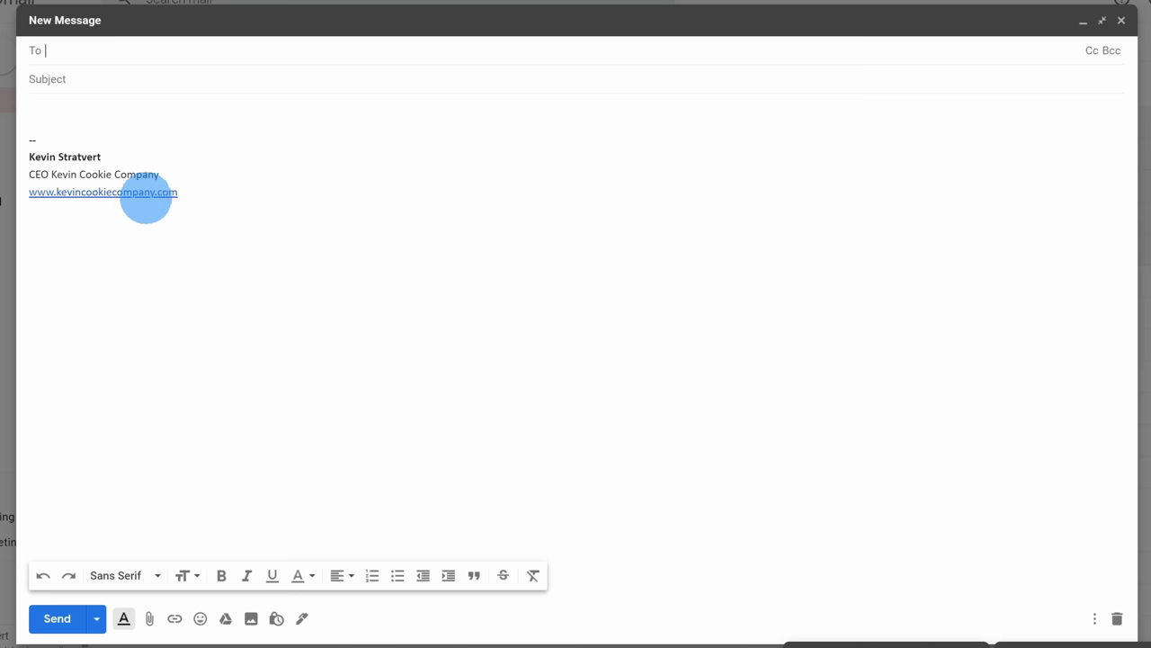
Step: Switch the signature of the new message from Default to Promotion
click(304, 619)
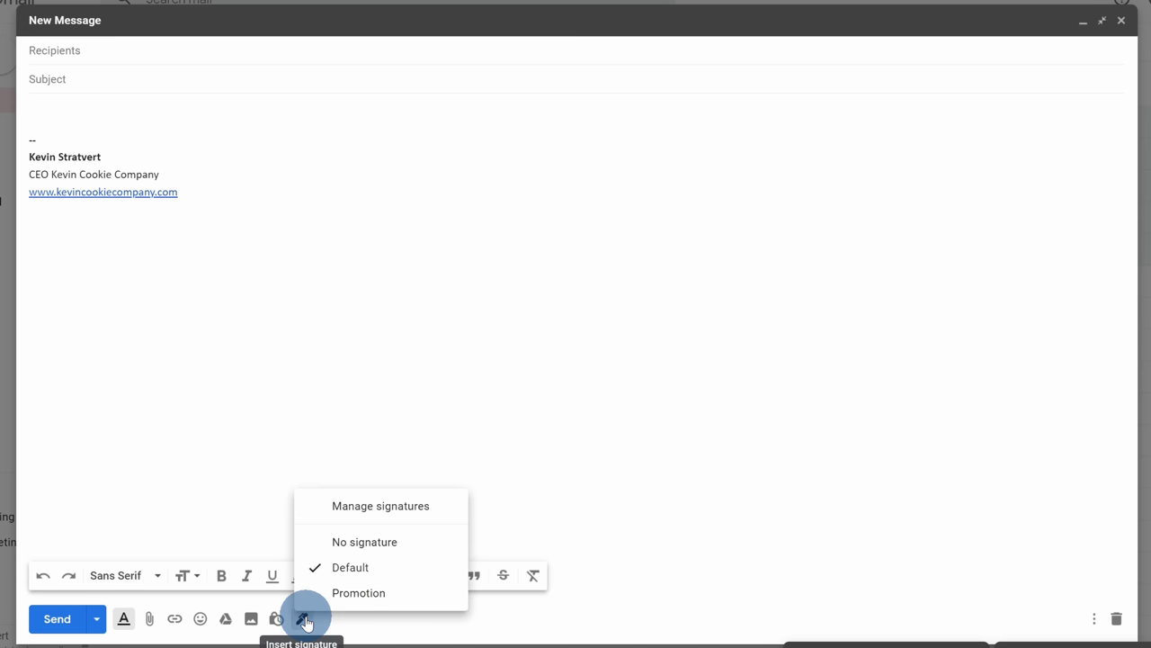
click(401, 593)
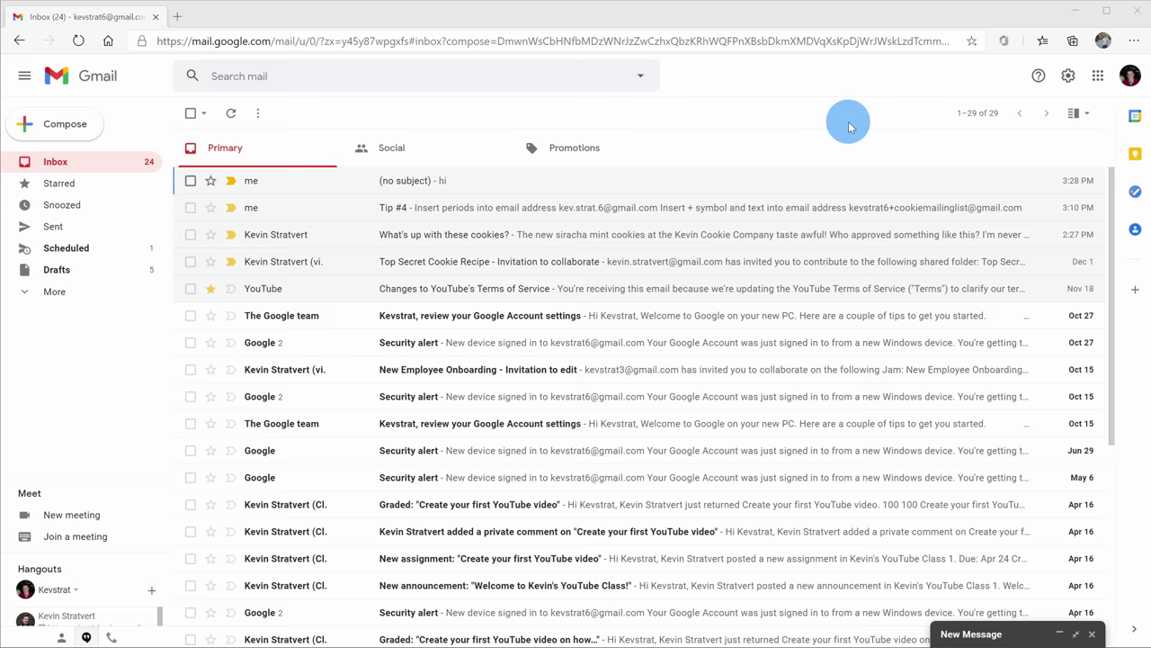
Step: Star the "(no subject)" email in the Primary inbox
click(318, 194)
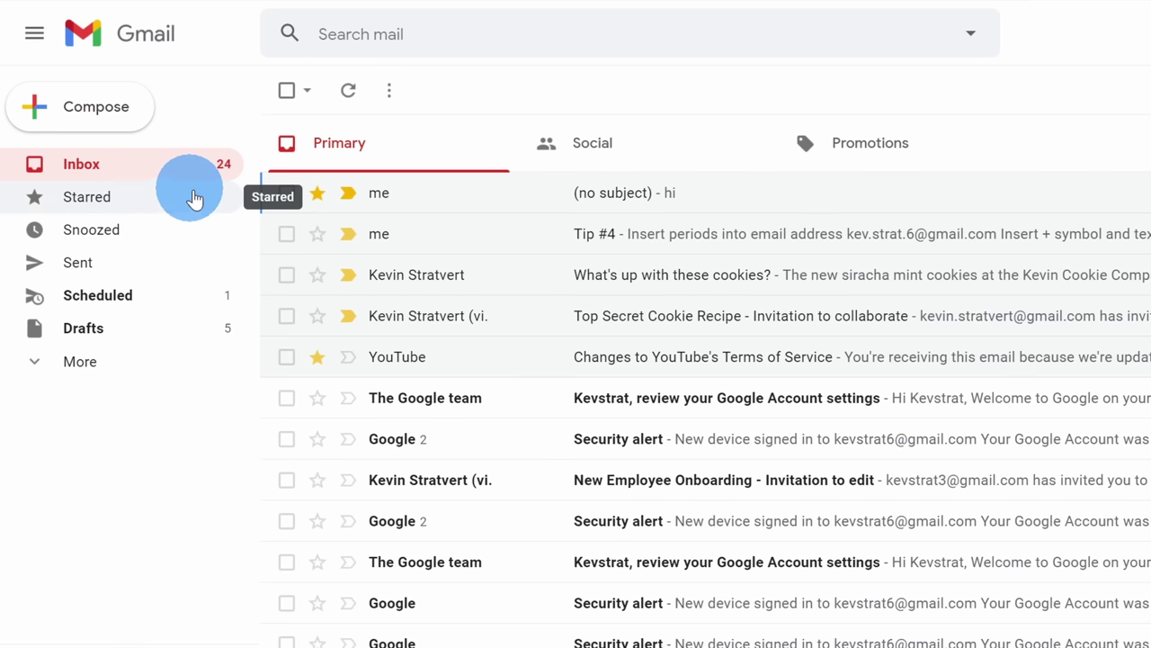
click(320, 194)
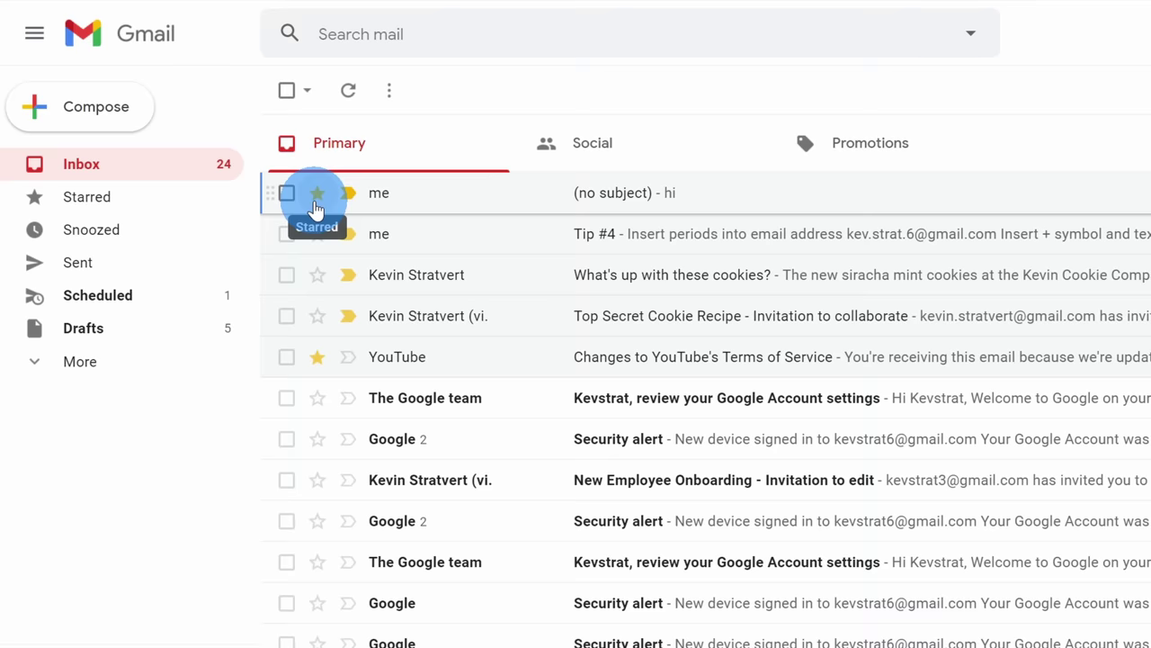
click(317, 233)
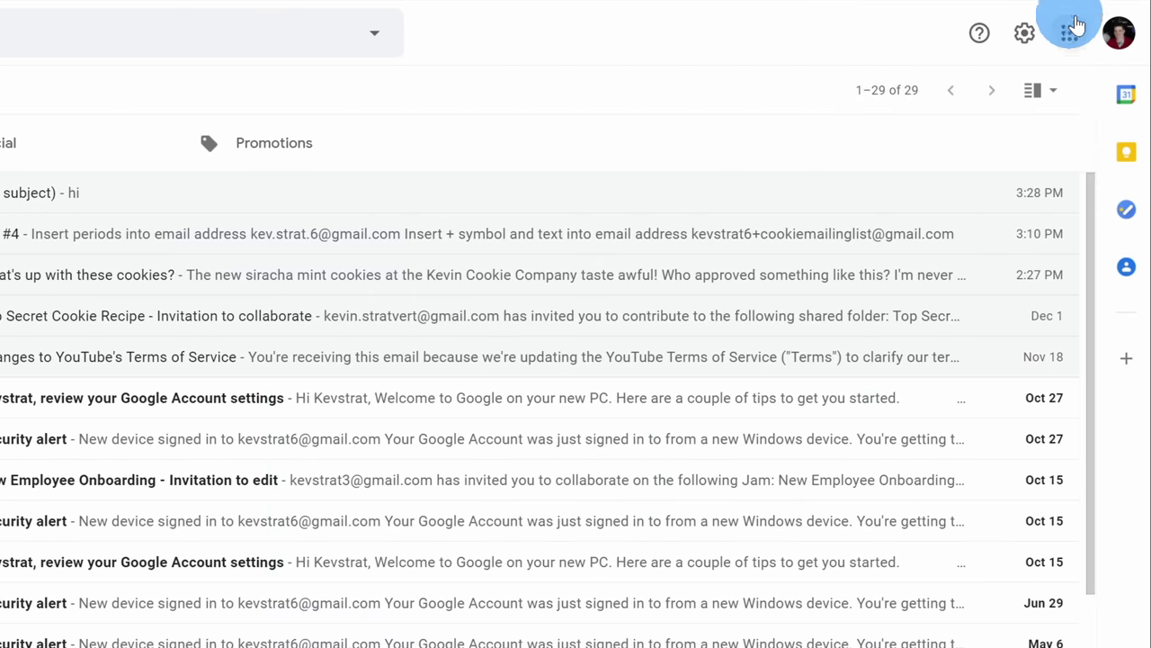
Step: Try the star presets in the general settings, choose the 4 stars preset, and save the changes
click(1024, 36)
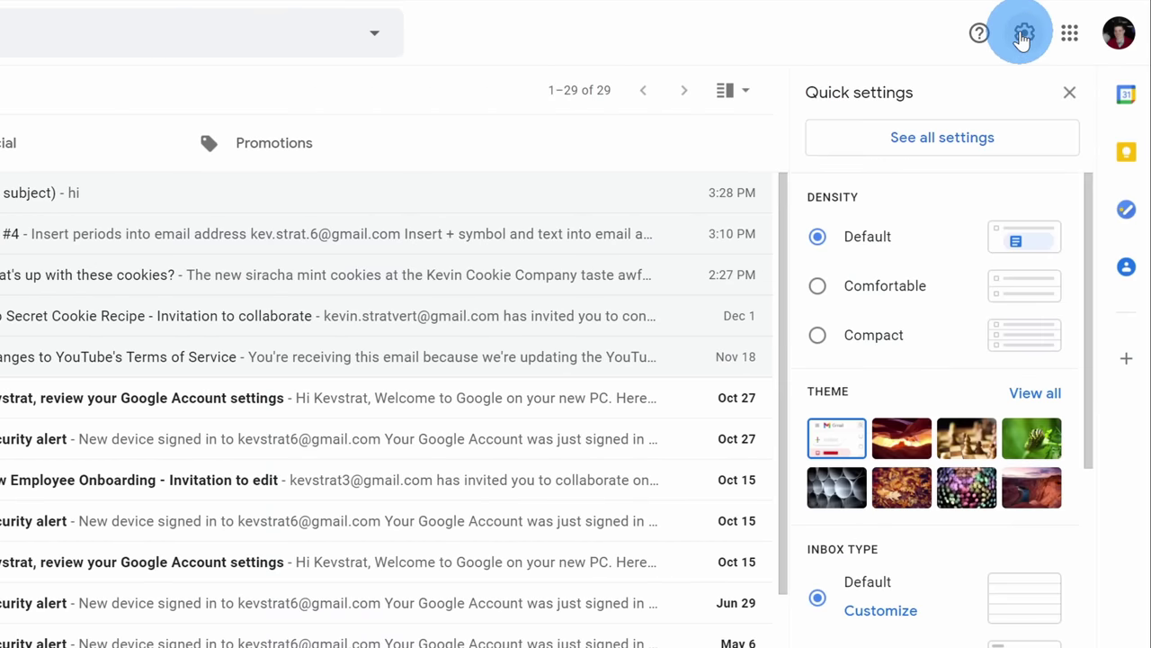
click(977, 136)
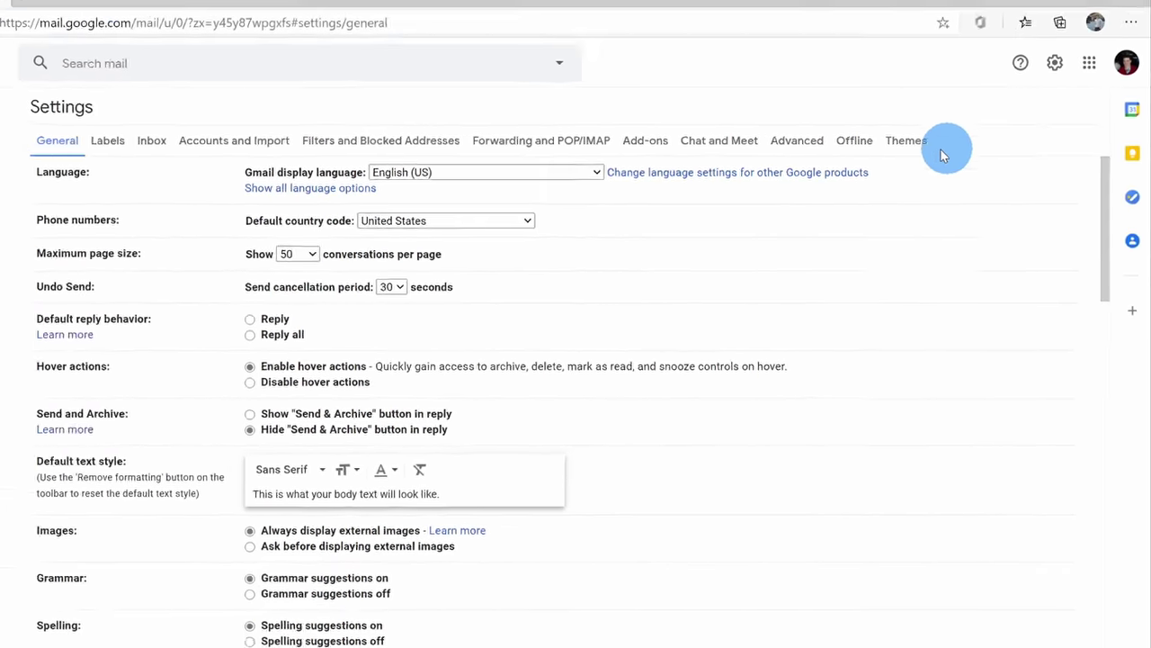
scroll(314, 172, down, 6)
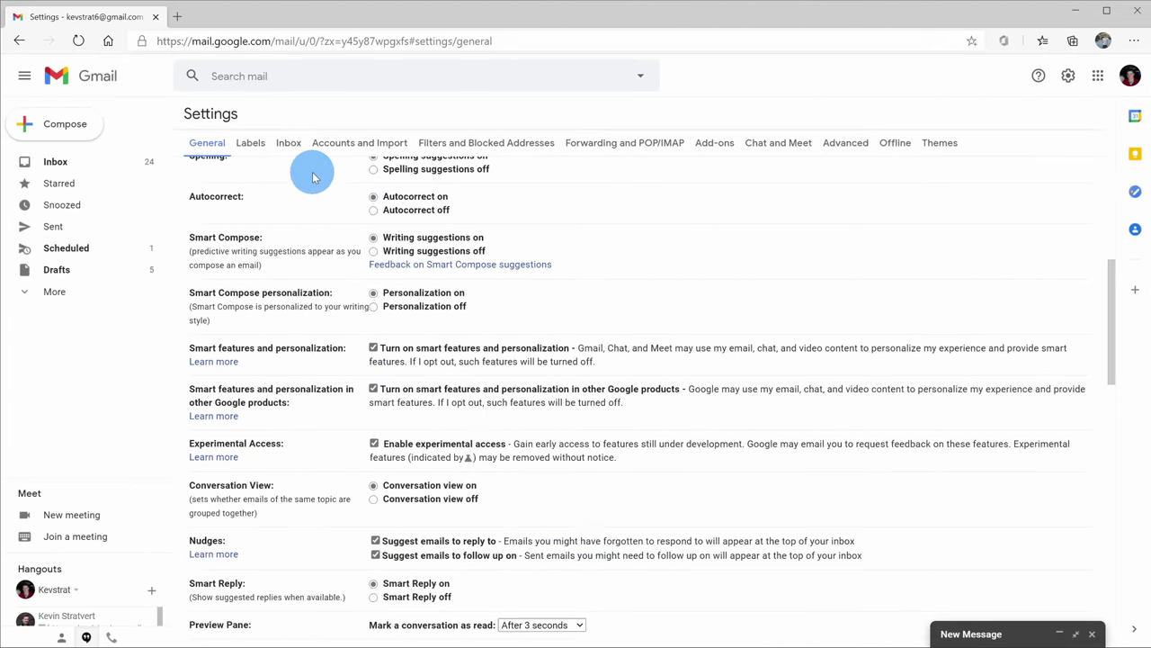
scroll(314, 174, down, 3)
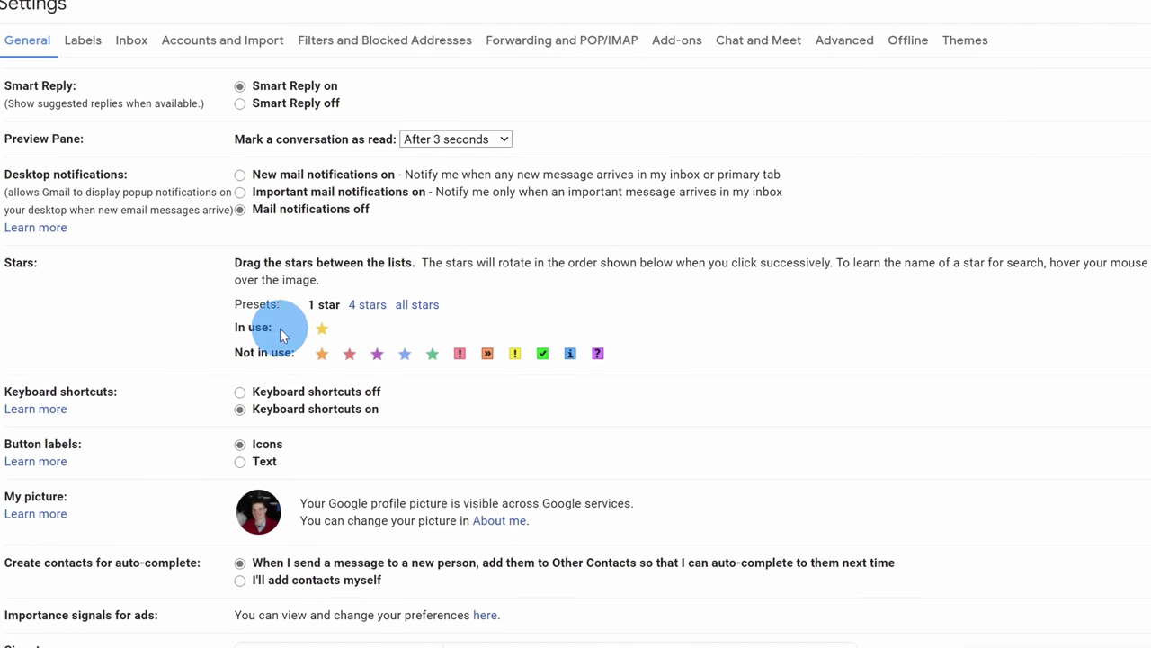
drag(311, 328, 372, 376)
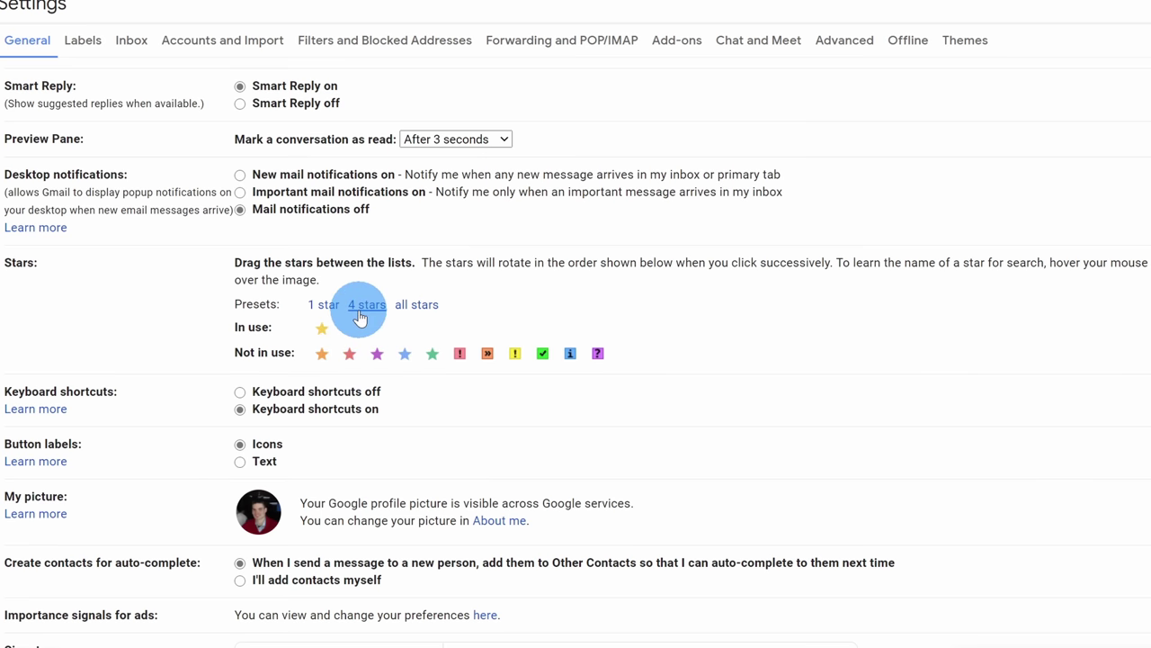
click(358, 310)
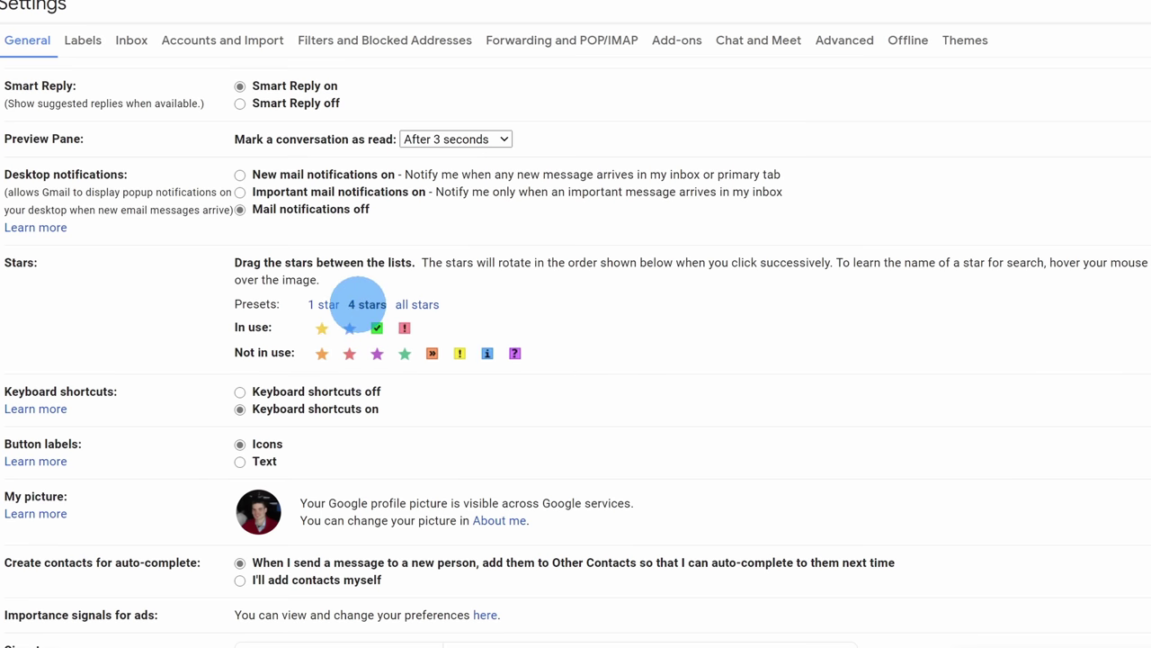
click(414, 304)
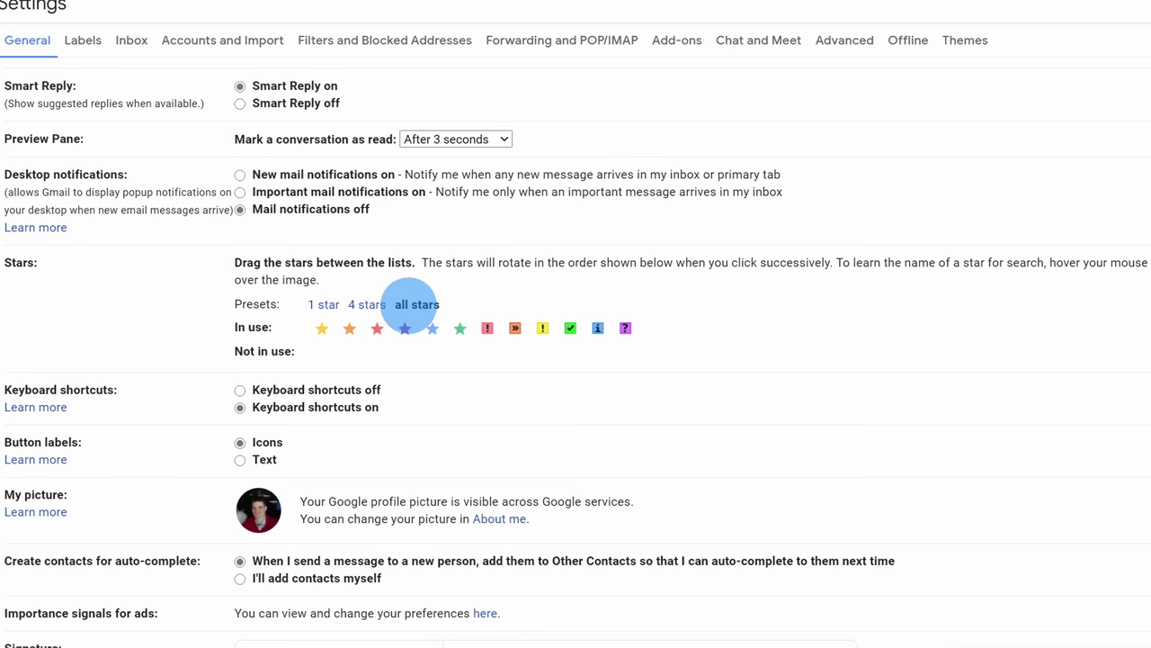
click(373, 308)
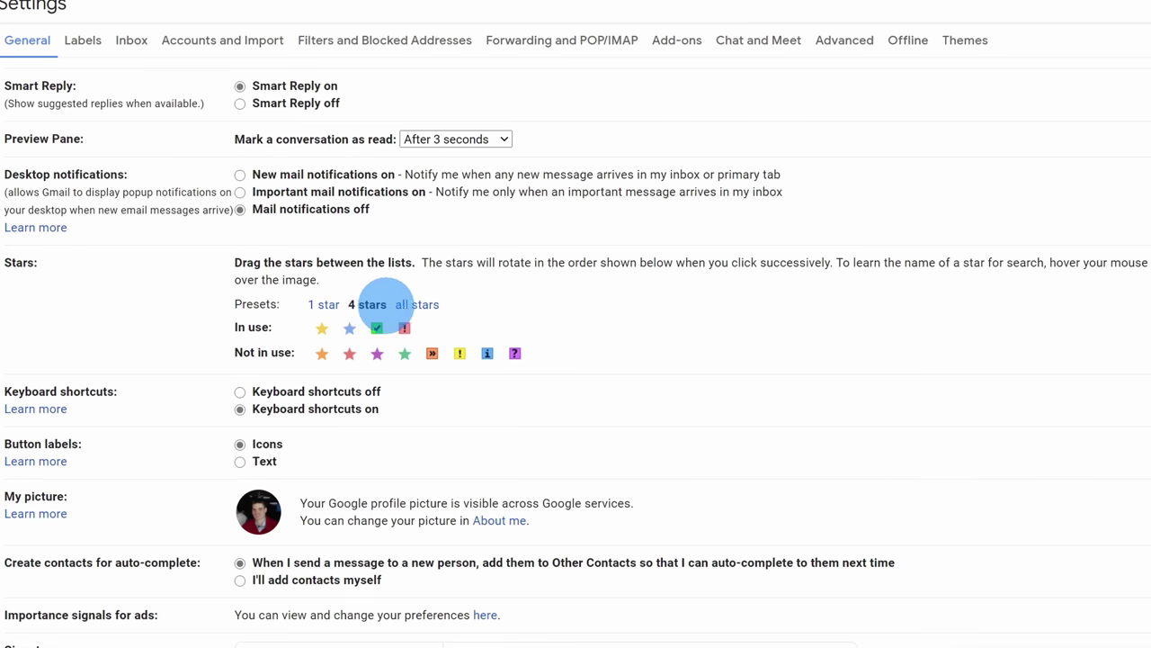
scroll(648, 329, down, 10)
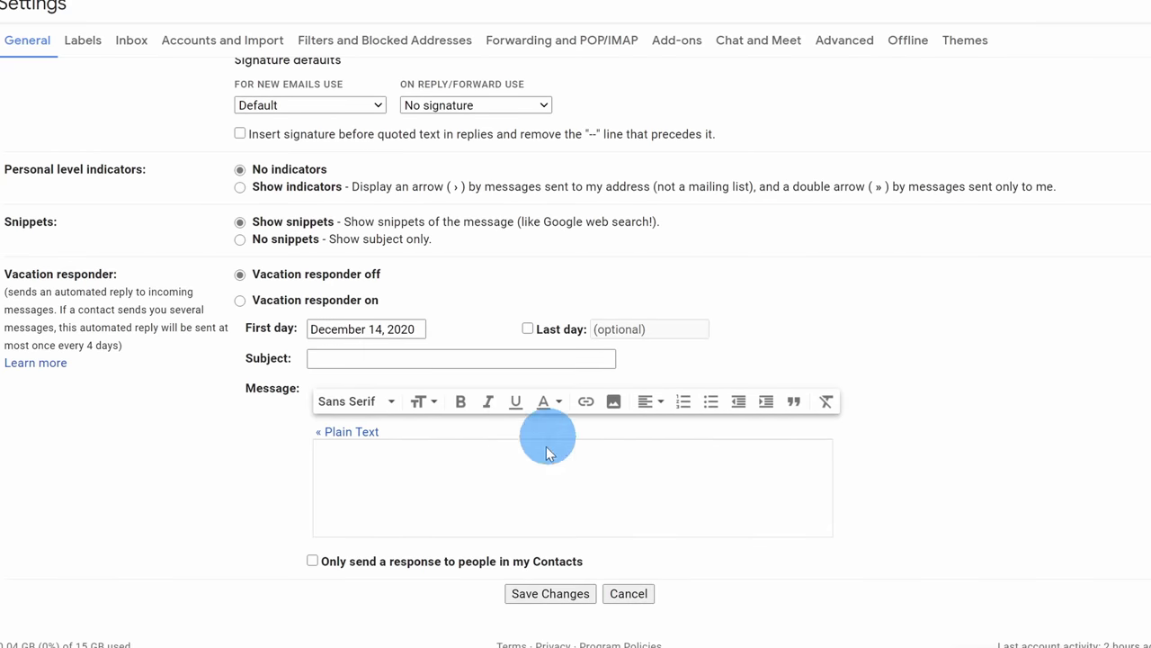
click(549, 595)
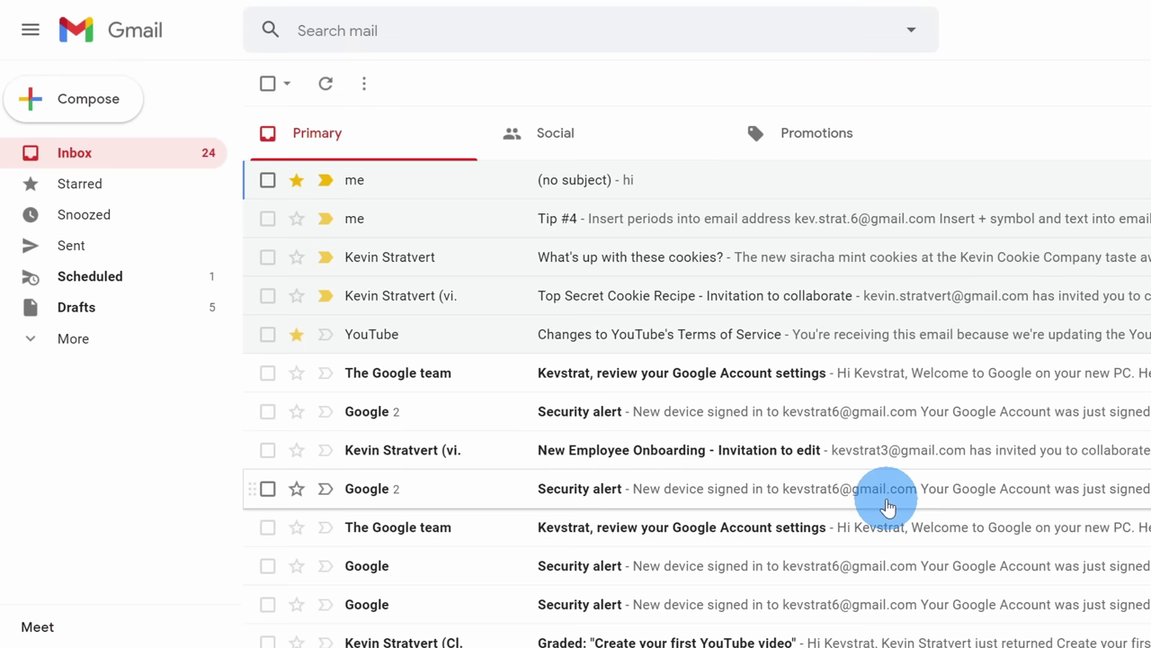
Step: Mark the "Tip #4" email with the blue star and "What's up with these cookies?" with the green check
click(297, 219)
click(297, 218)
click(296, 258)
click(296, 257)
click(296, 257)
Step: Mark the "Top Secret Cookie Recipe - Invitation to collaborate" email with the red-bang star
click(297, 296)
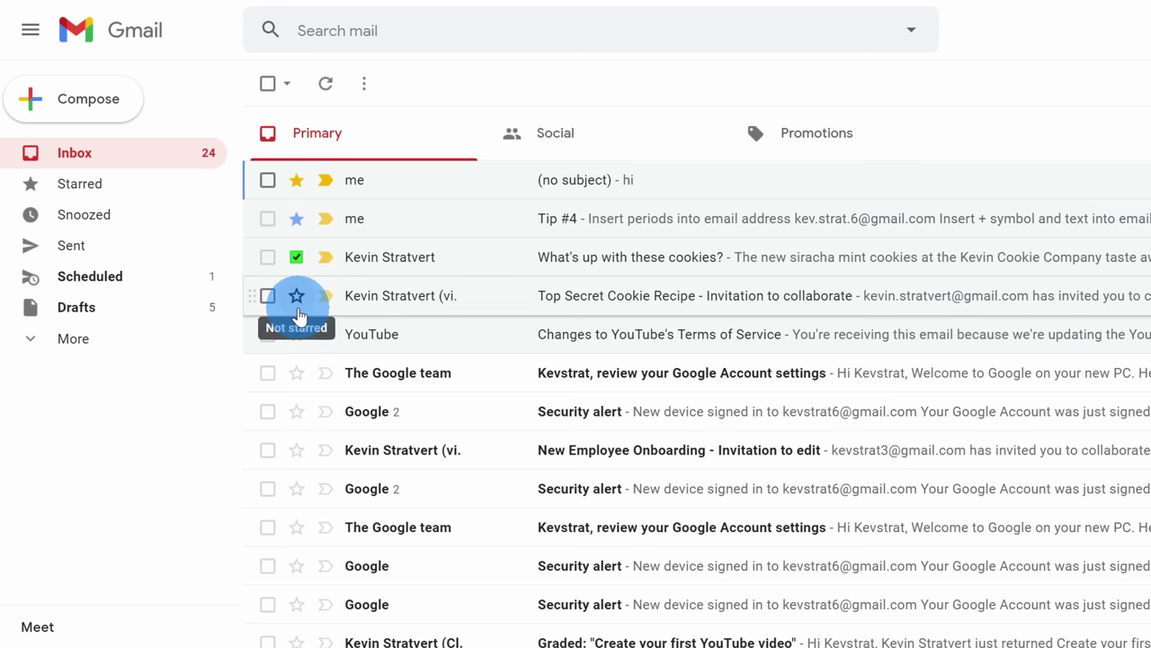
click(297, 297)
click(296, 298)
click(297, 298)
click(297, 297)
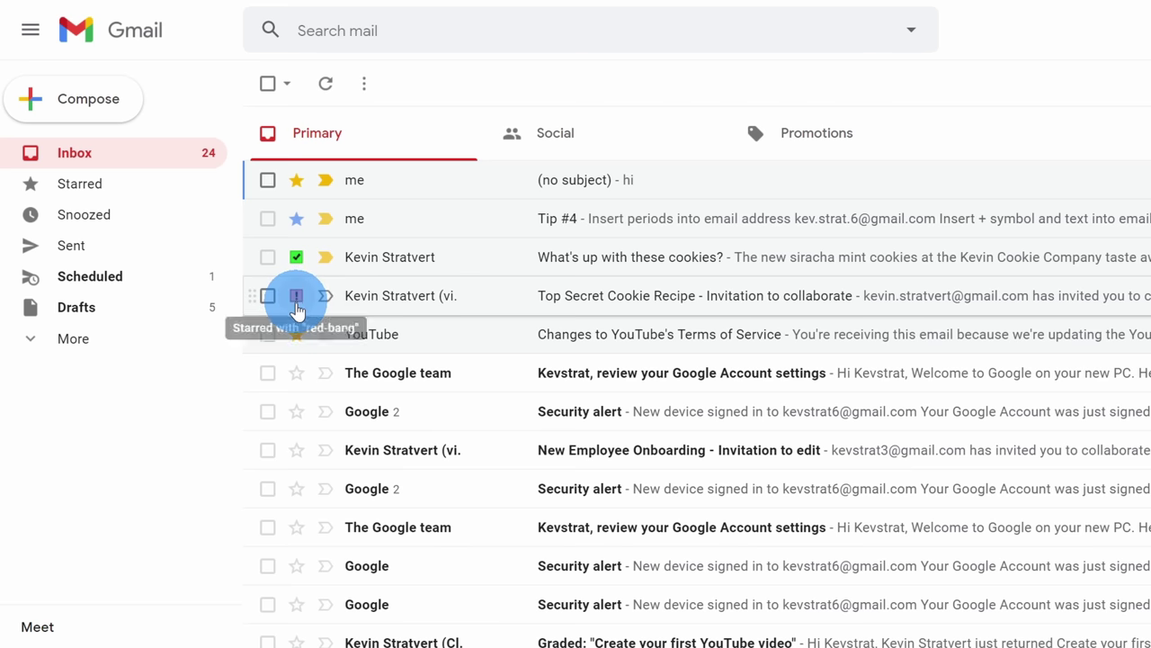
click(297, 295)
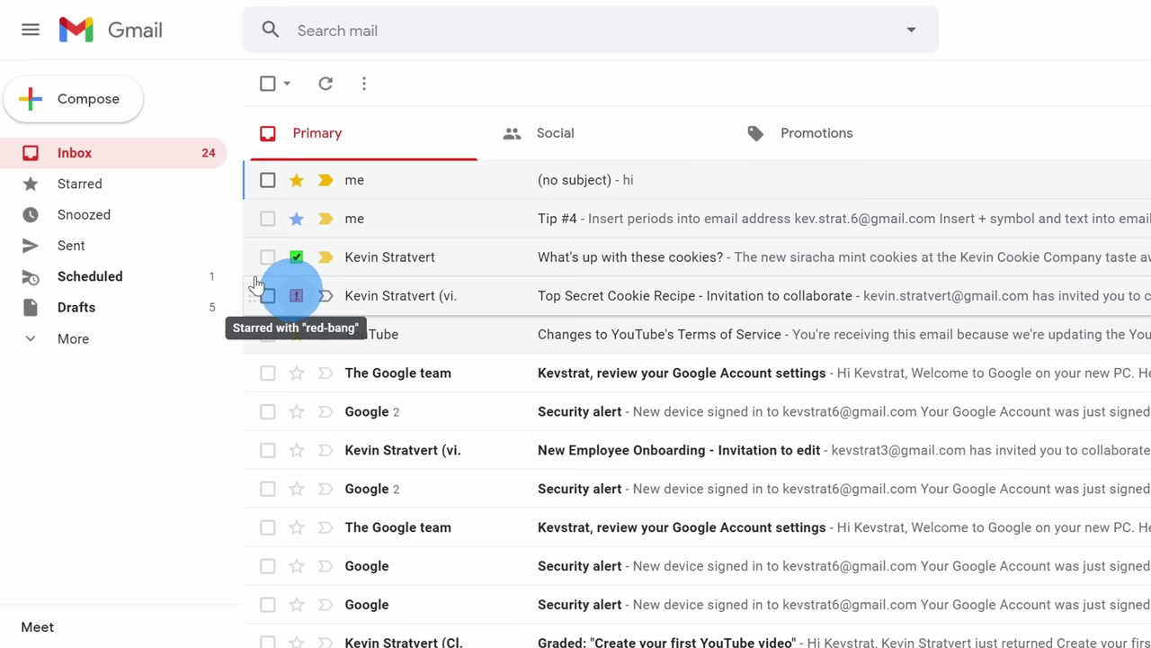
Step: View the starred emails and search the mailbox for has:red-bang
click(126, 194)
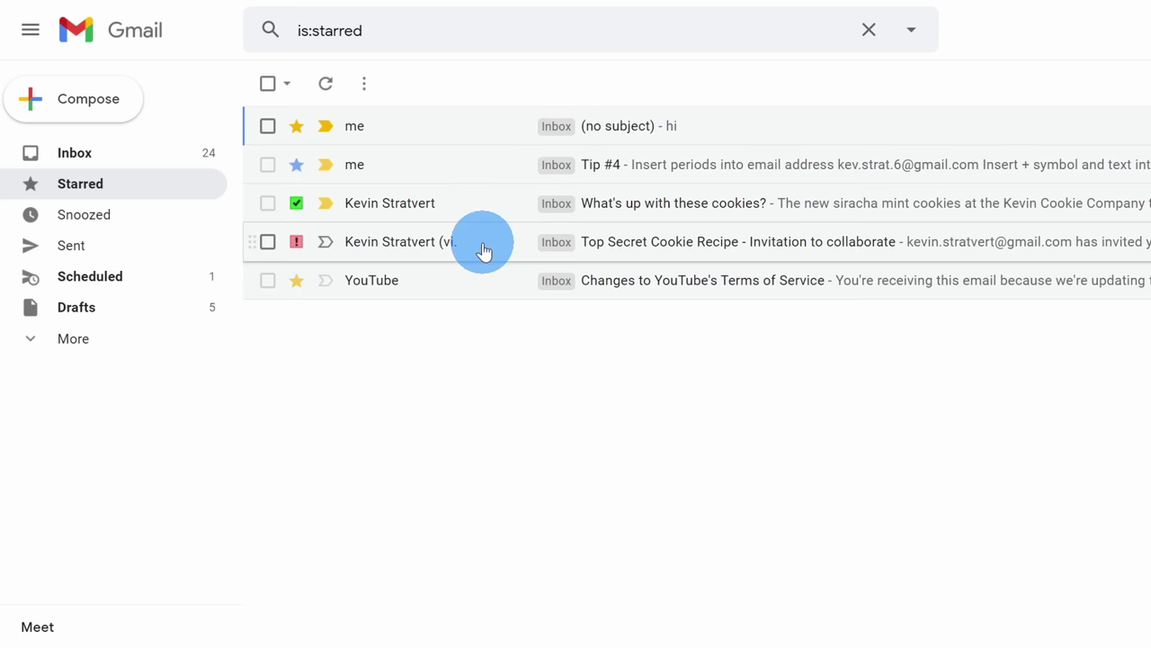
drag(410, 23, 227, 36)
text(has:red-bang)
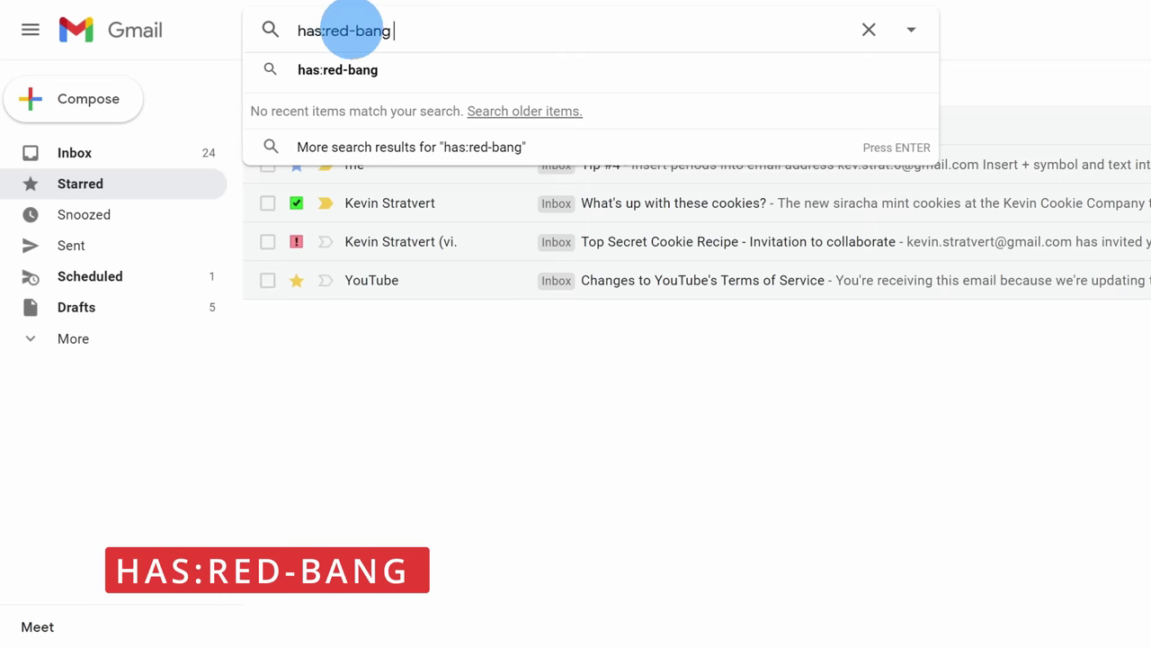
key(Return)
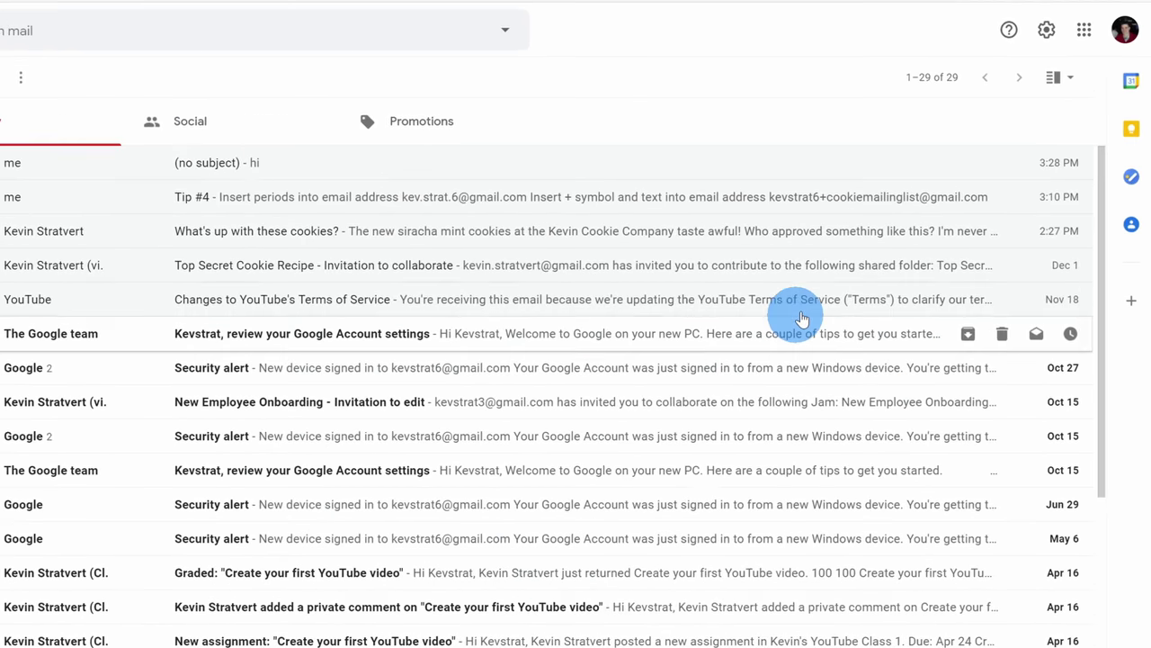
Step: Turn on the vacation responder in the general settings and set its subject to "On vacation"
click(1046, 27)
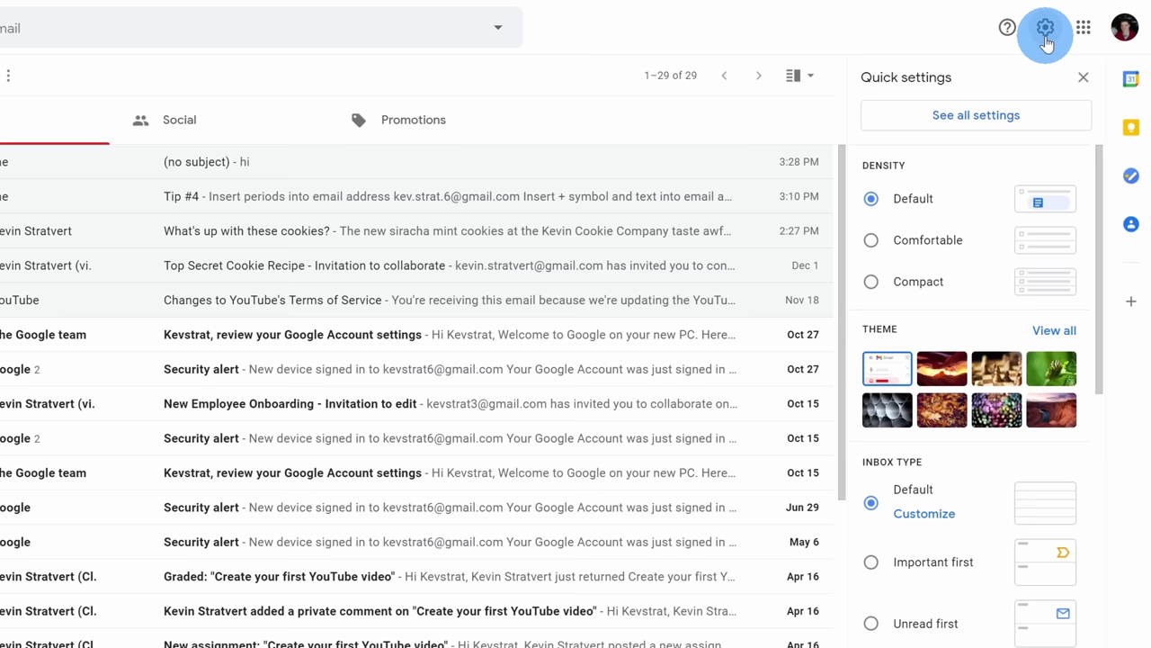
click(1024, 115)
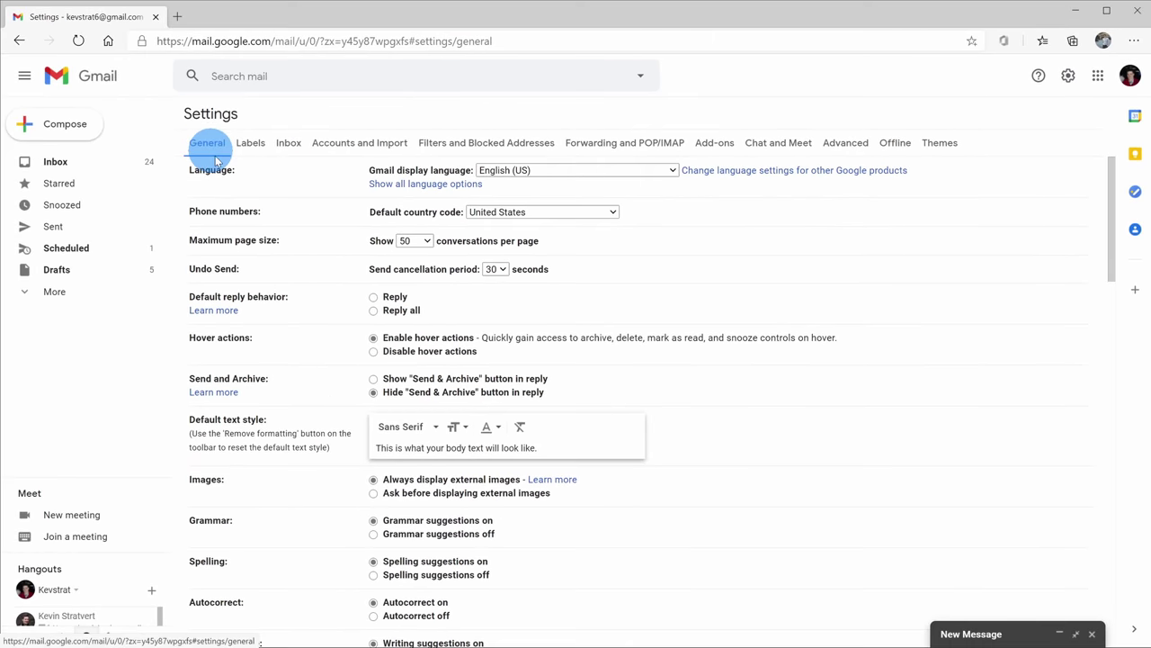
scroll(270, 297, down, 20)
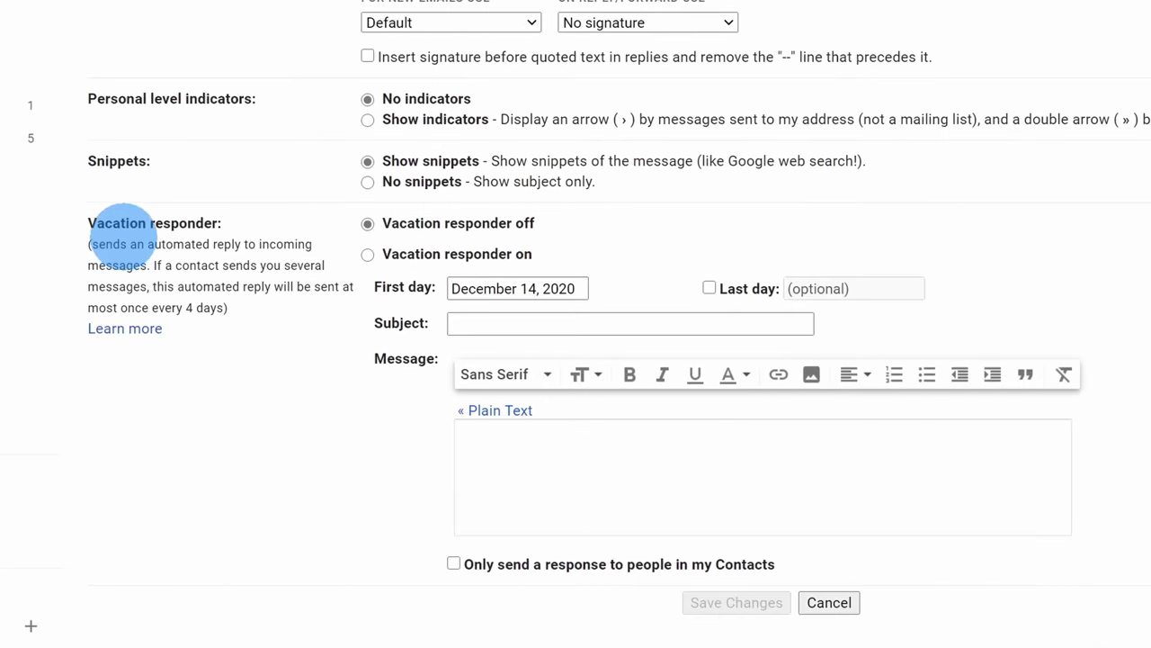
click(368, 255)
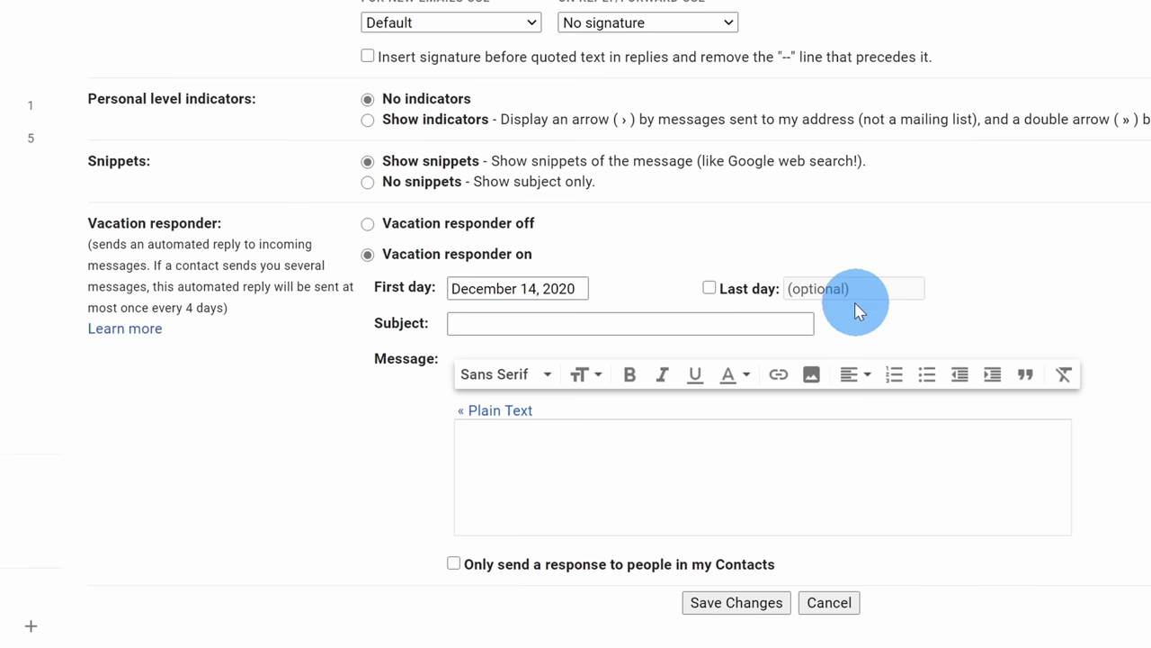
click(710, 329)
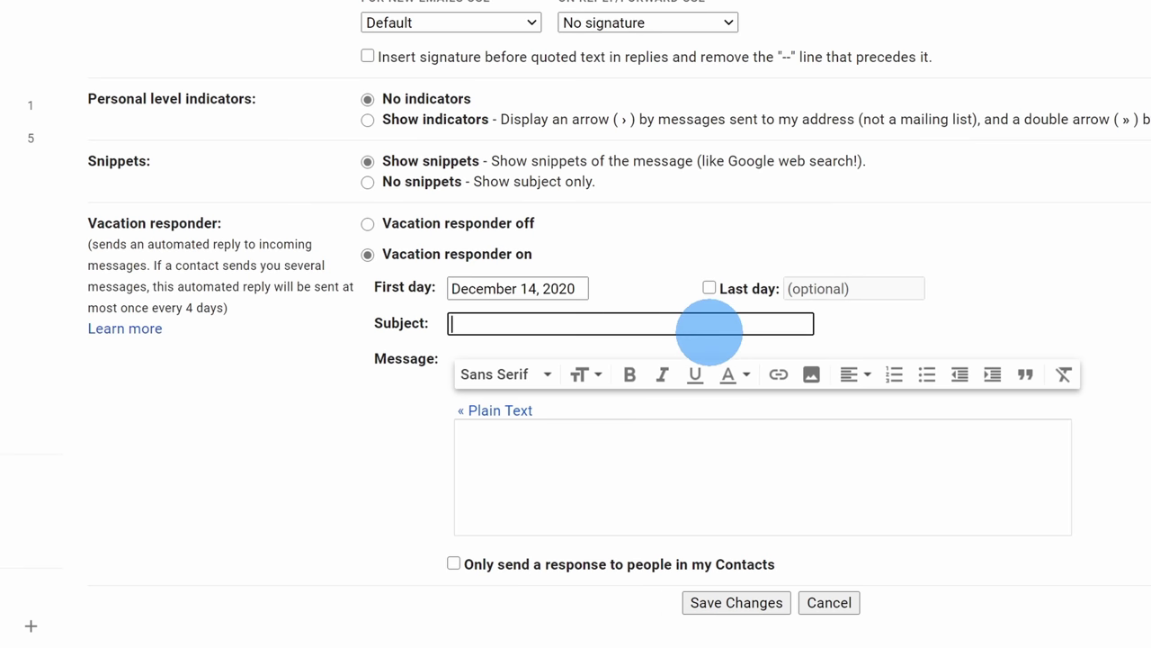
text(On vacation)
Step: Write a vacation reply starting "I'm currently on vacation in a very sunny place that is amazing", praising the first-class flight and ocean view, and save it
click(887, 460)
text(I'm currently on vacation in a very sunny place that is amazing. The flight out here in first class was exceptional. It's a shame you're not here on vacation with me because it's so very nice here. I can see the ocean from my room and I can hear the waves crashing on shore. Hope all is well!)
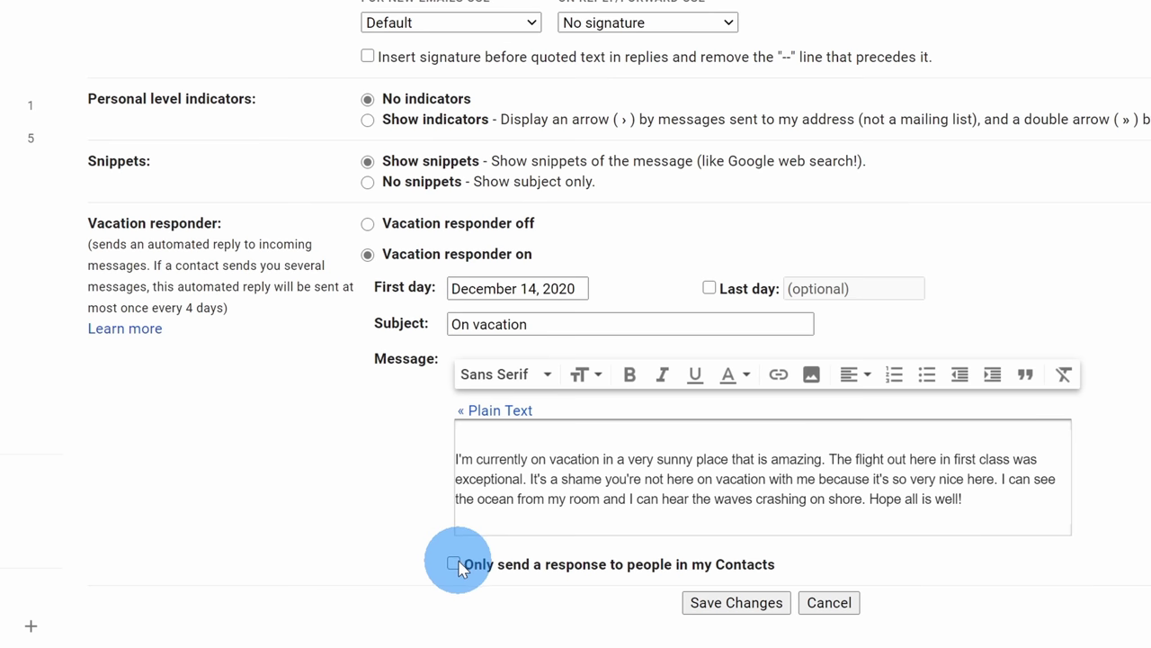
click(736, 601)
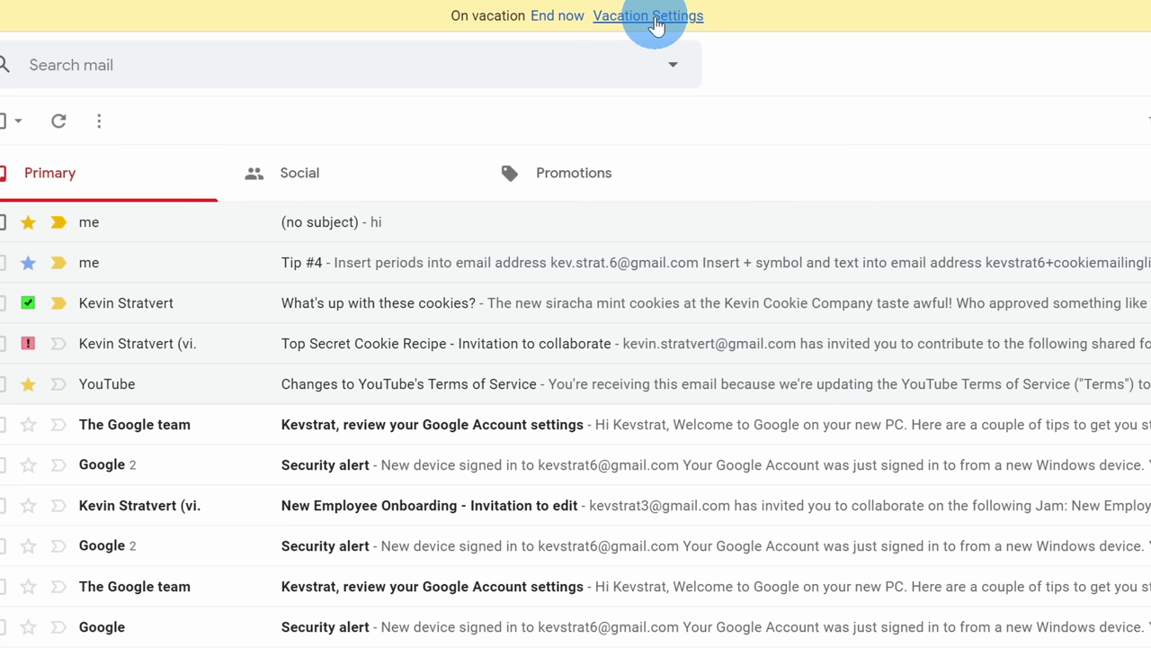
Step: End the active vacation responder immediately
click(544, 27)
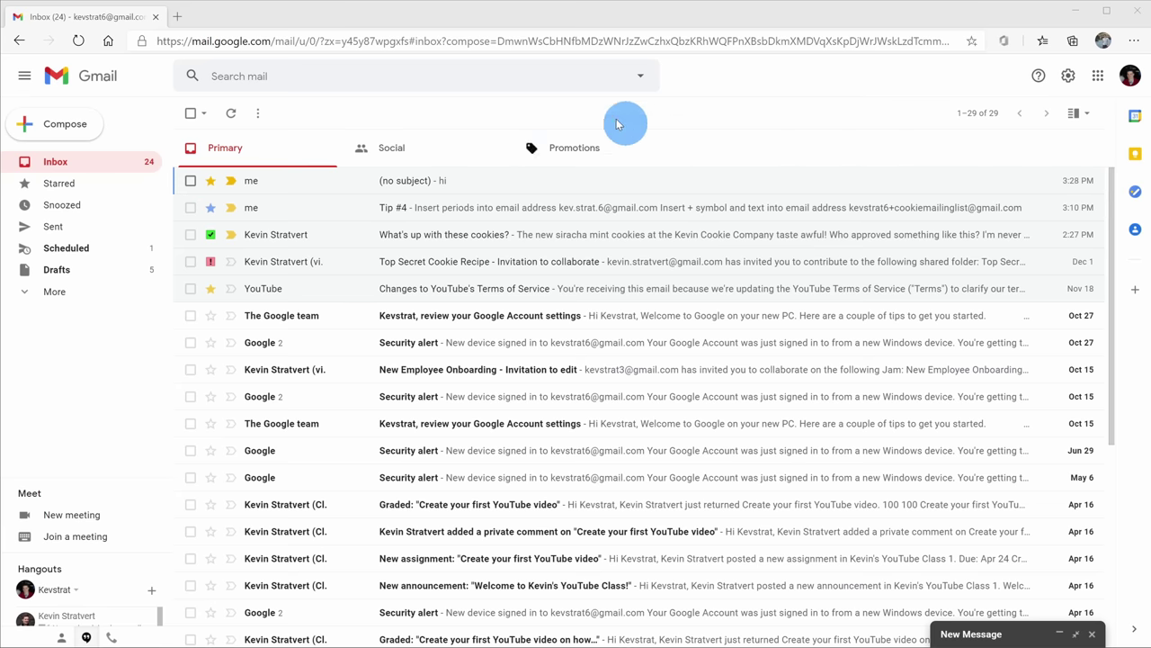
Step: Search all mail for messages greater than 10 MB using the advanced search options
click(521, 76)
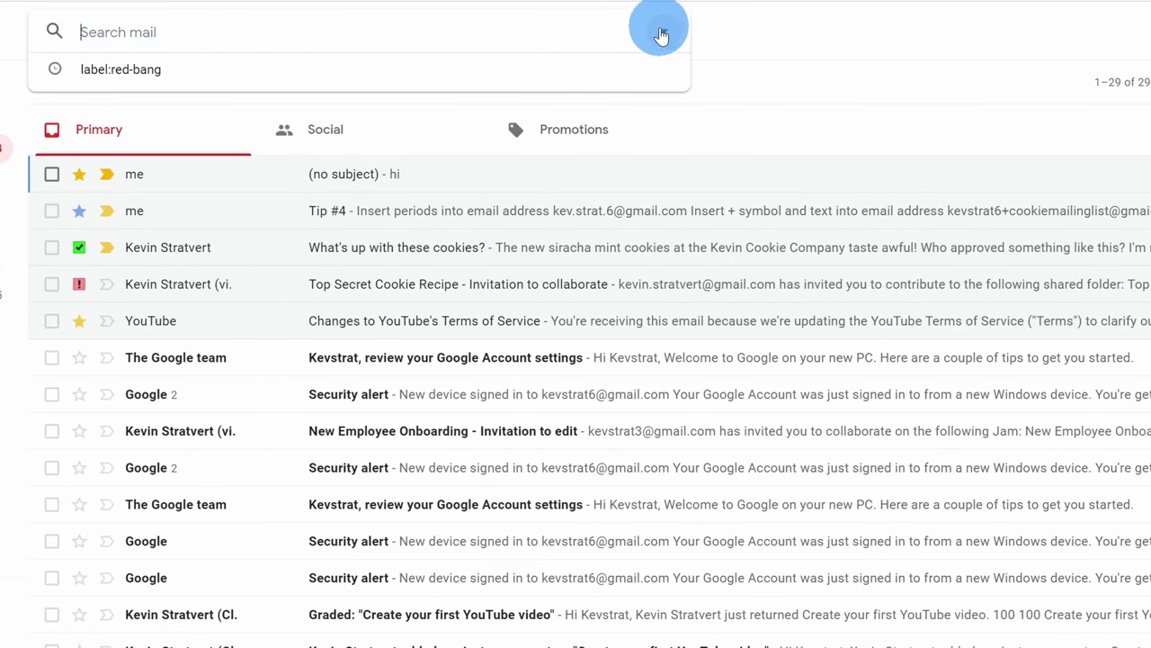
click(662, 36)
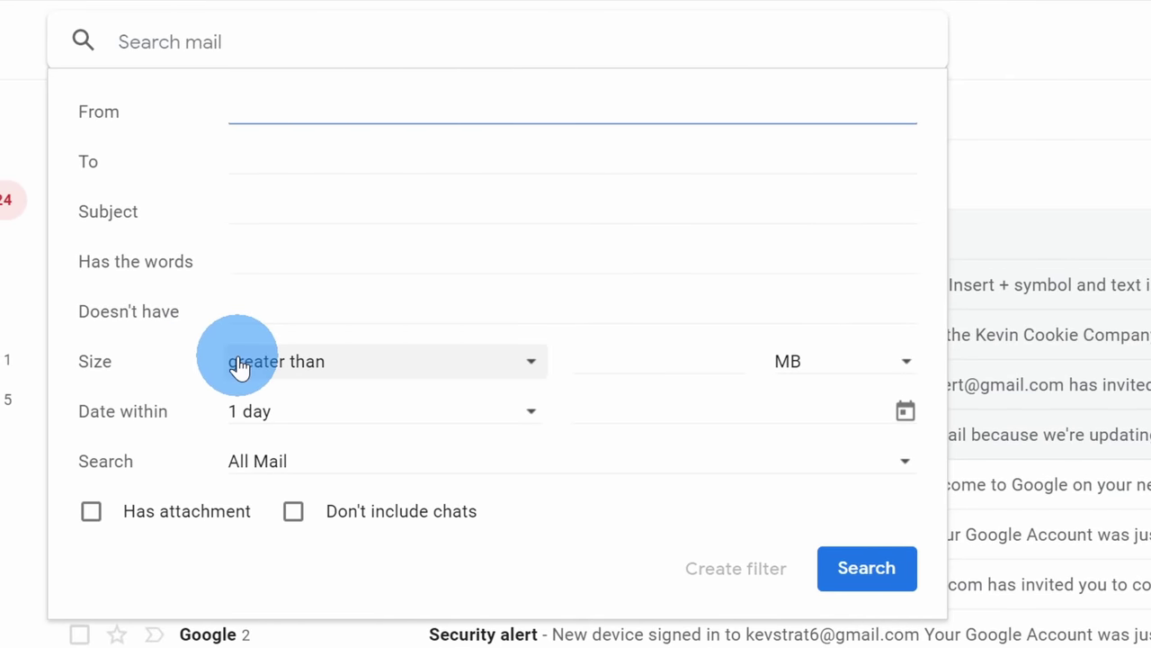
click(618, 360)
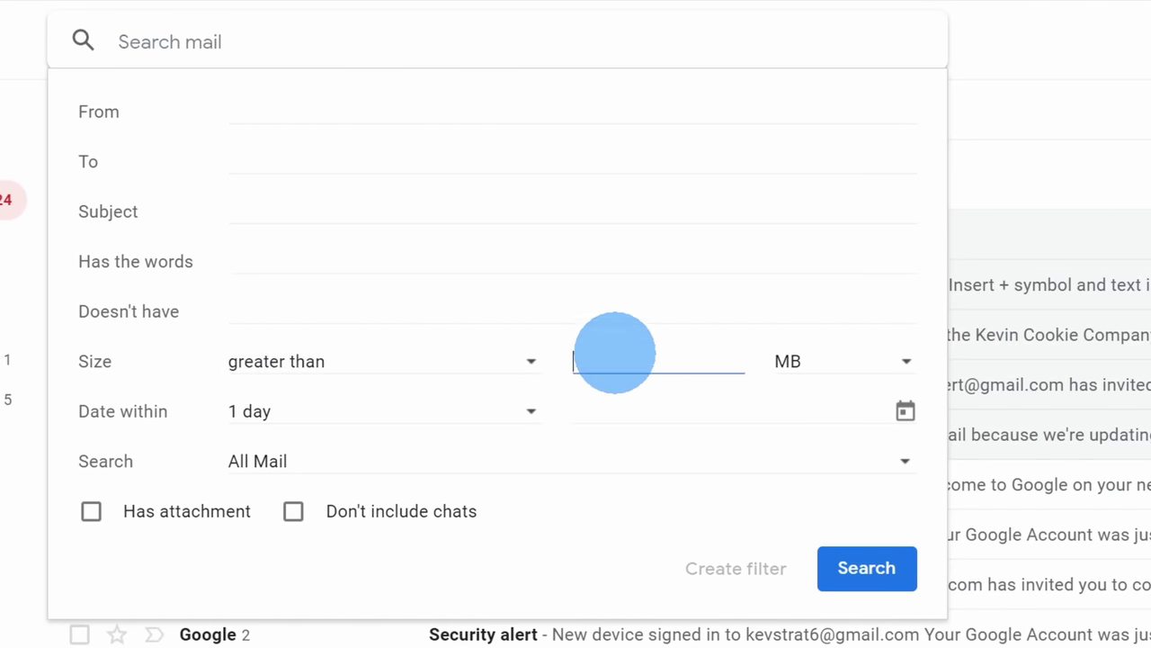
text(10)
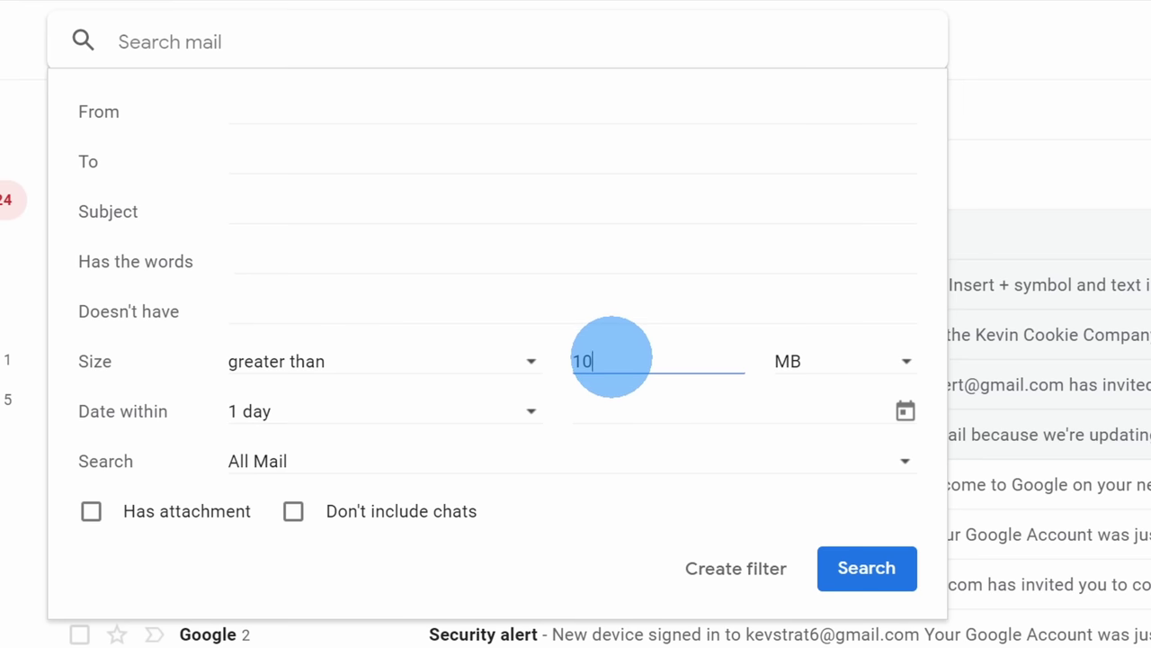
click(871, 570)
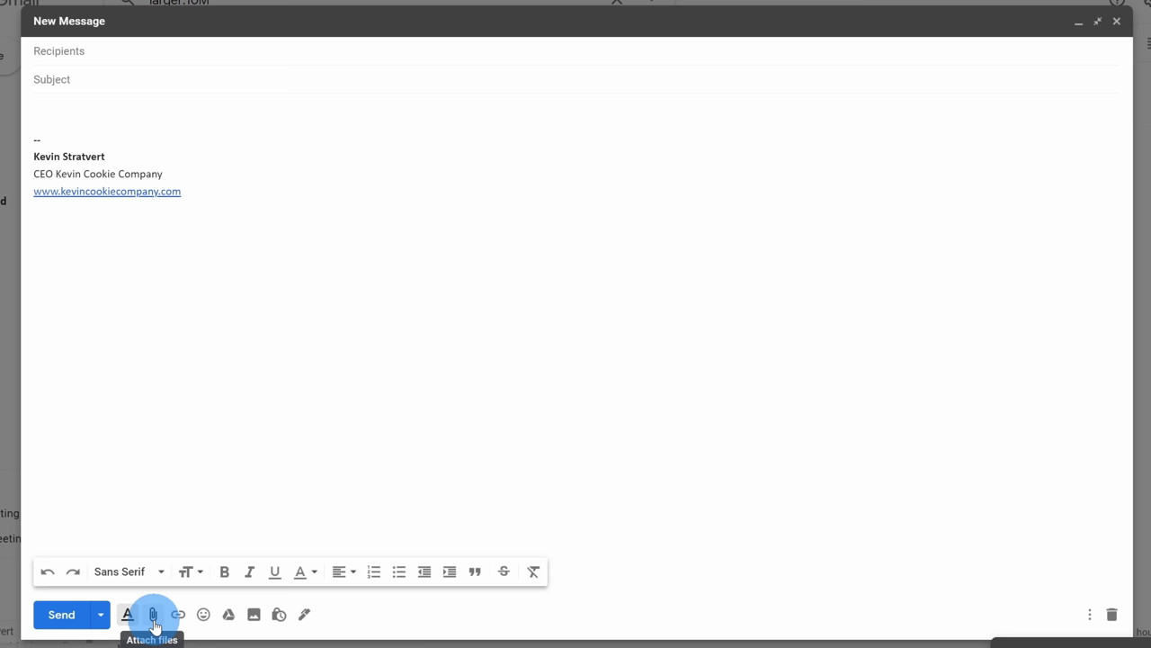
Step: Open the Google Drive file selection for the new message
click(227, 616)
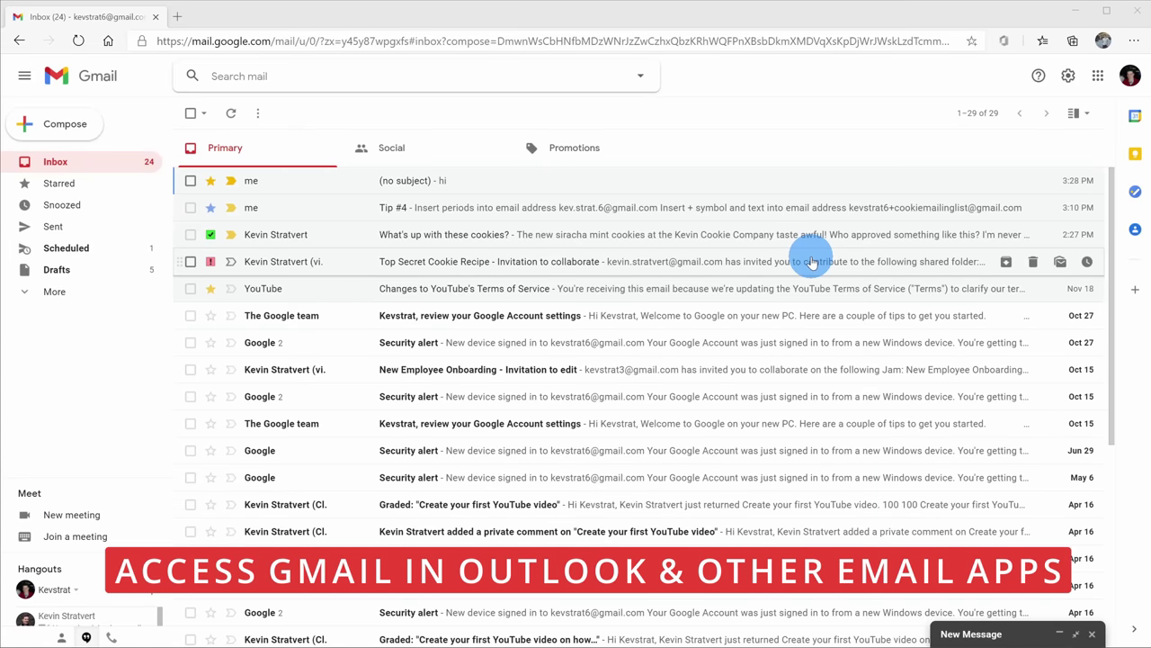
Step: Enable IMAP access in the forwarding and POP/IMAP settings and save the changes
click(1069, 79)
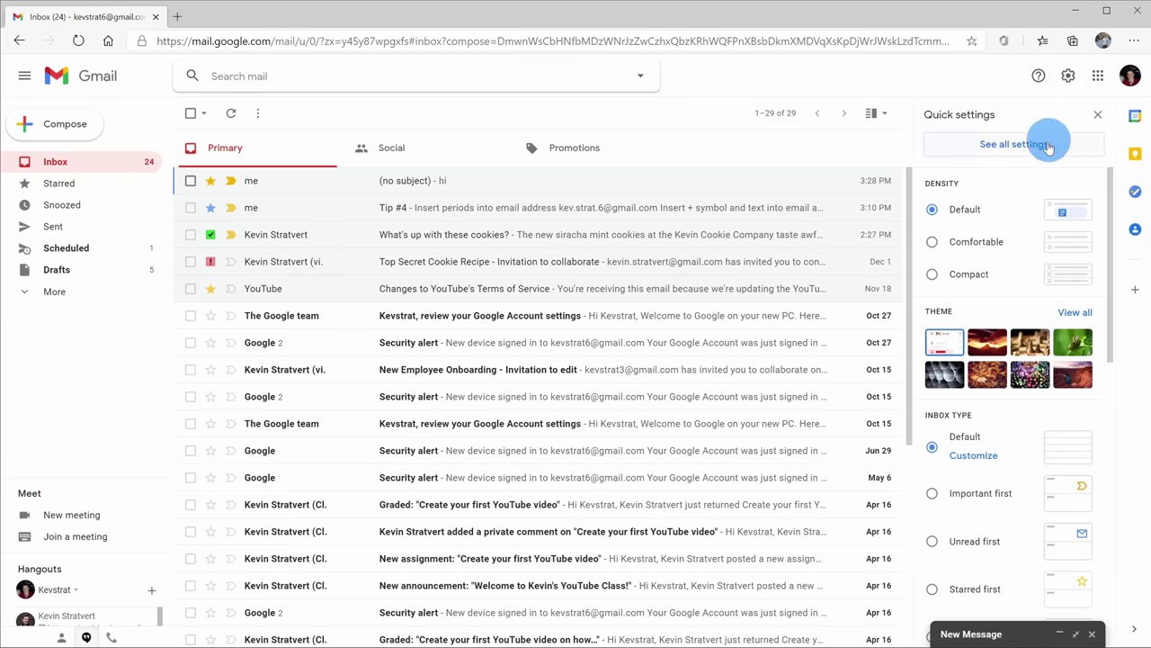
click(1048, 145)
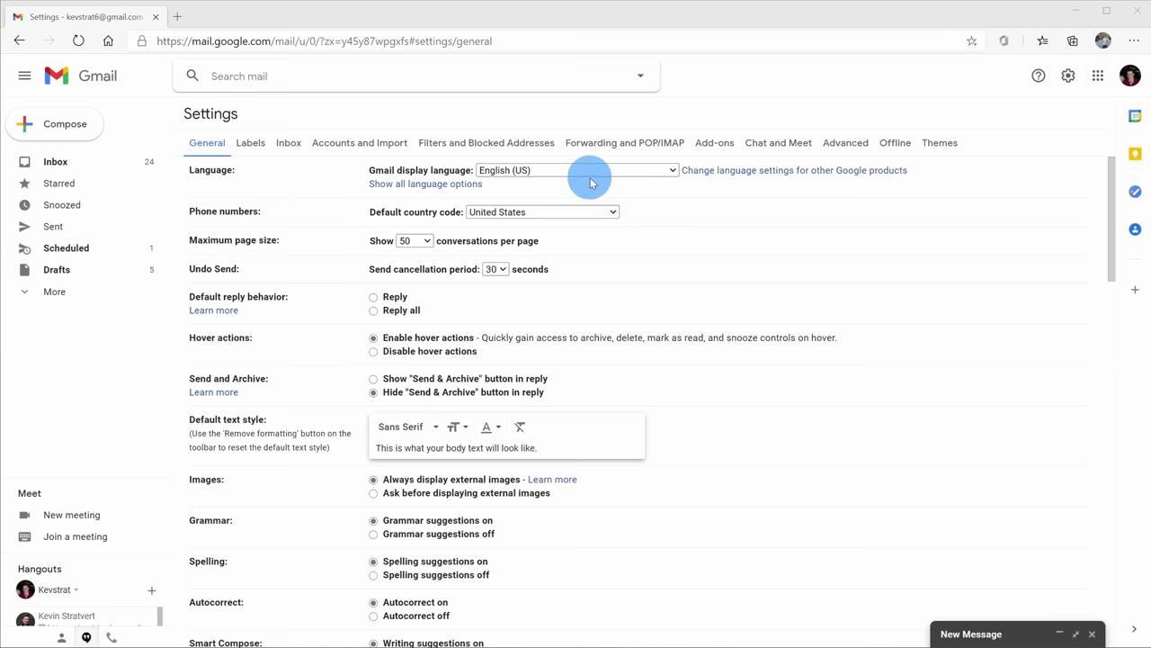
click(627, 145)
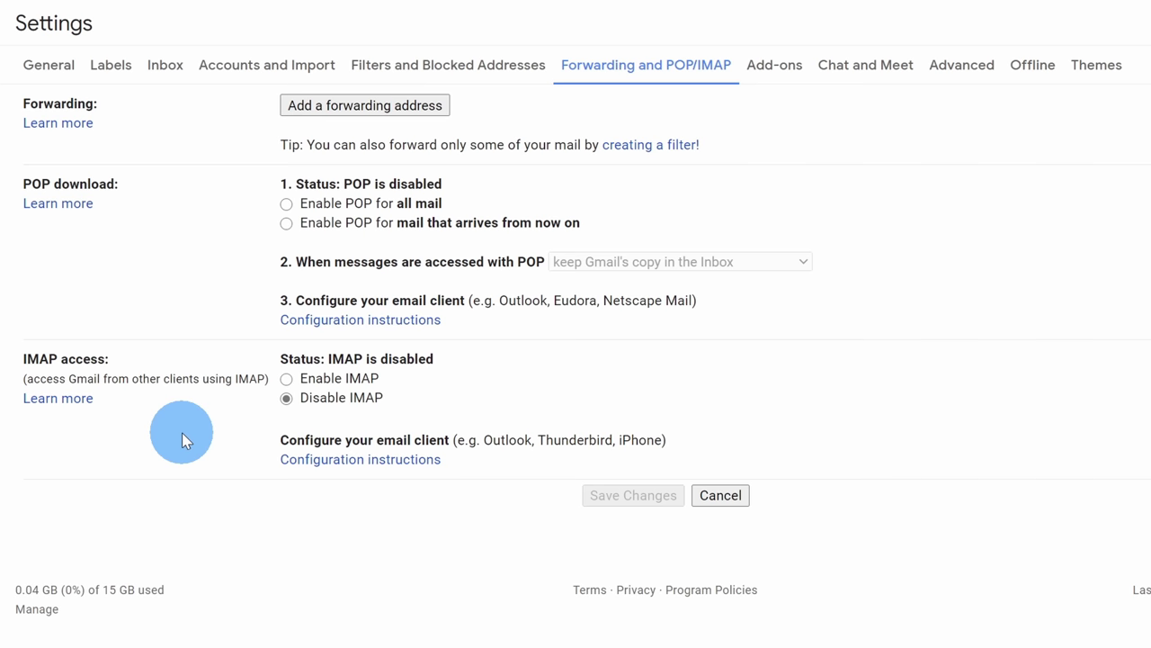
click(286, 378)
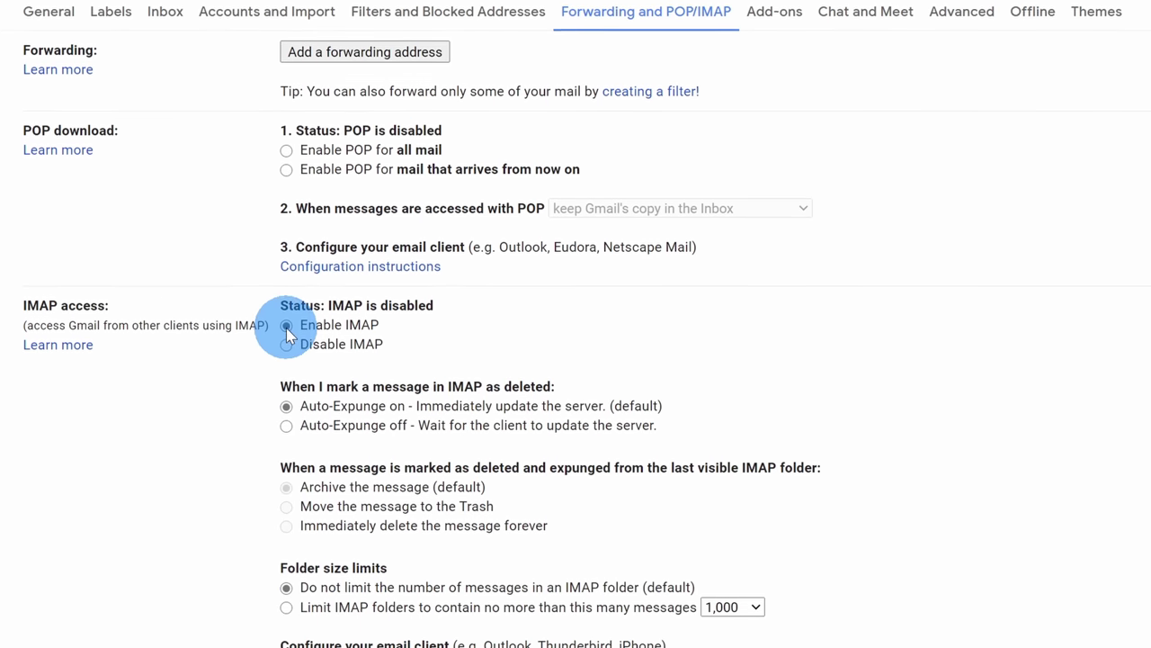
scroll(378, 315, down, 2)
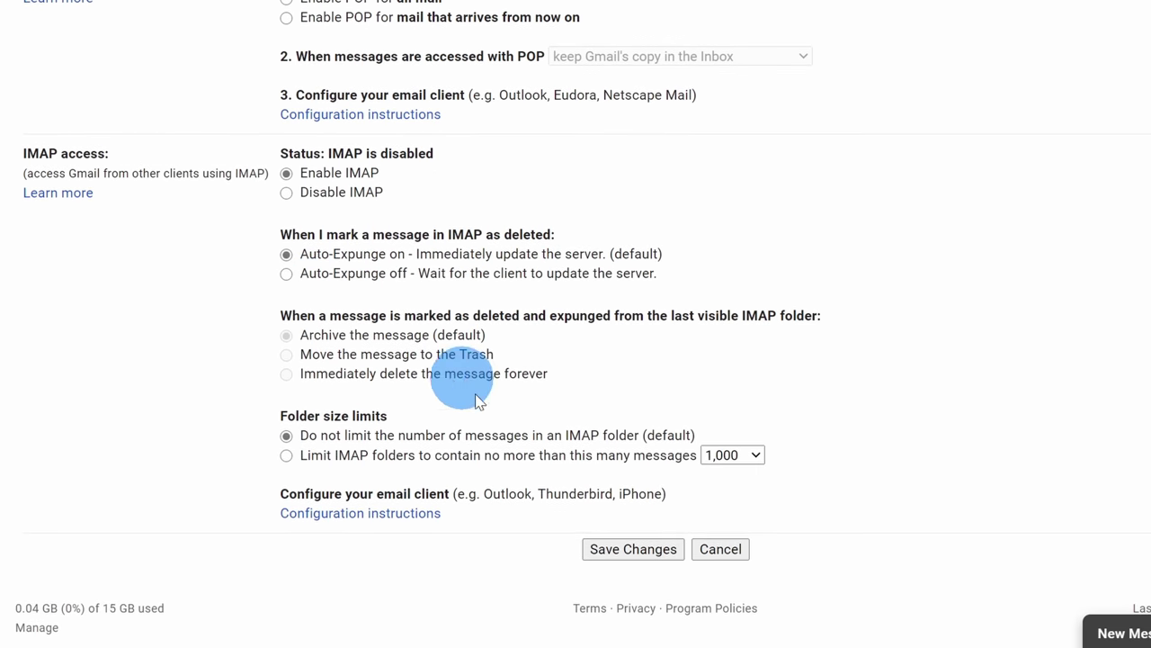
click(629, 550)
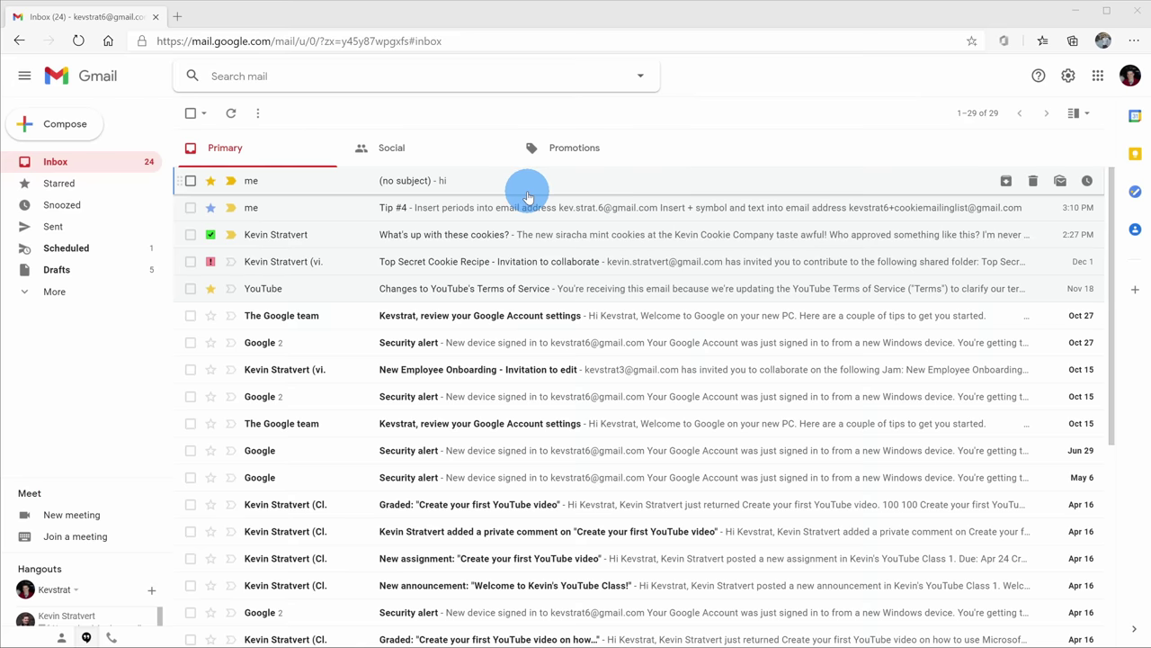
scroll(533, 256, down, 4)
scroll(532, 254, up, 4)
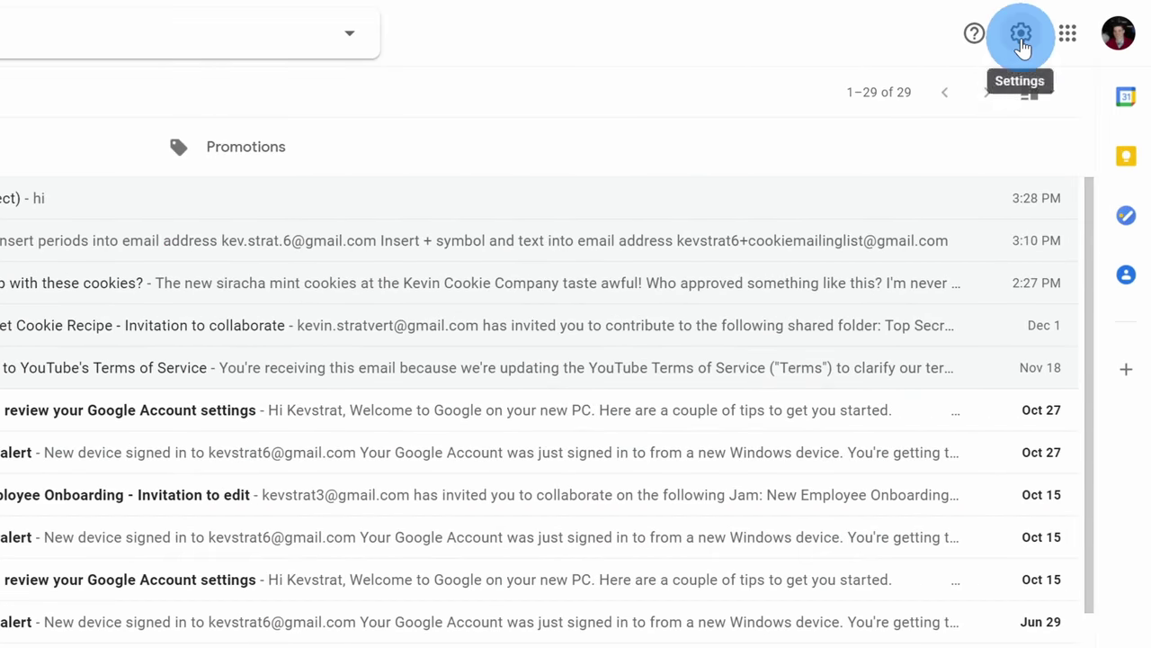
Step: Show the inbox type options in the quick settings
click(1022, 40)
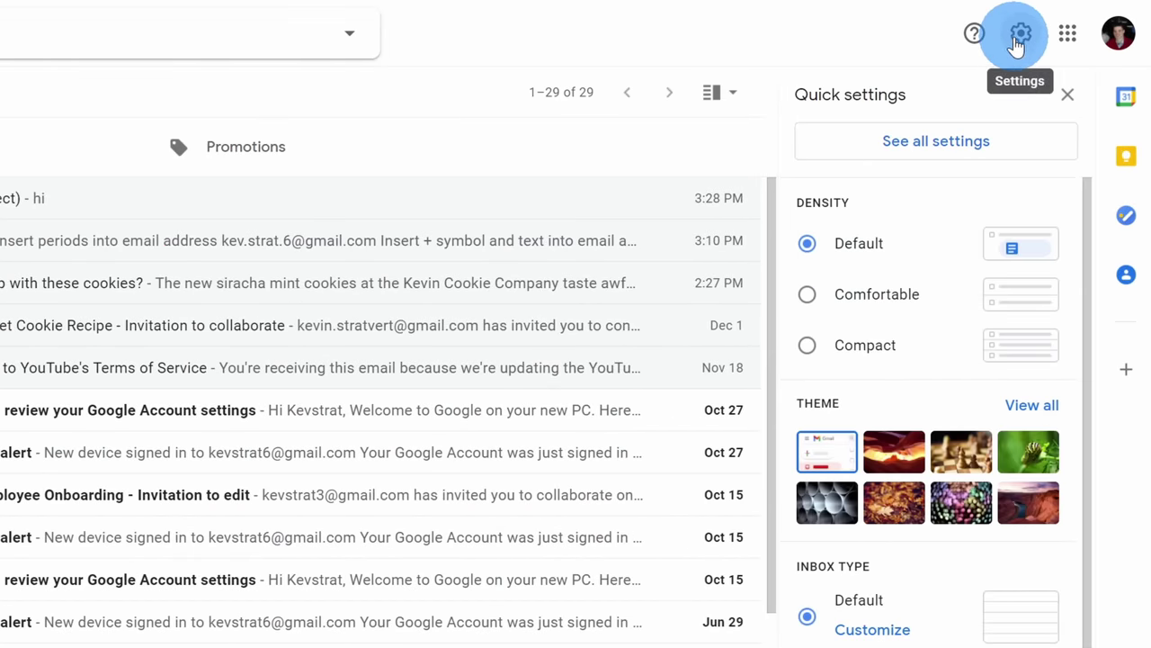
scroll(926, 274, down, 4)
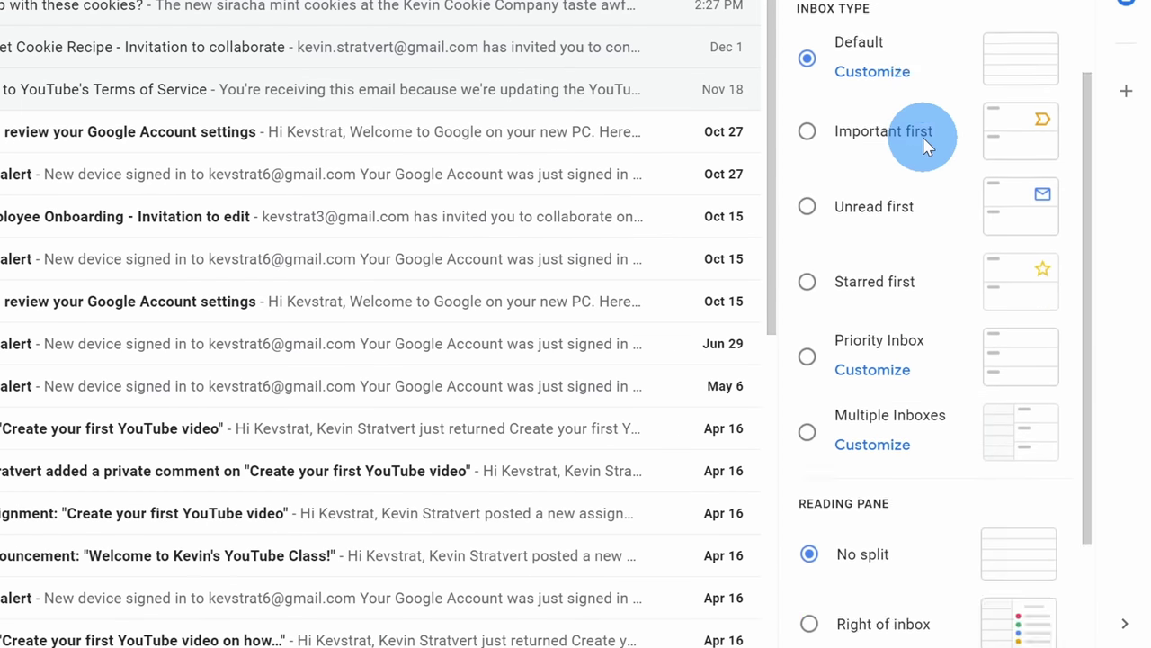
scroll(900, 281, up, 1)
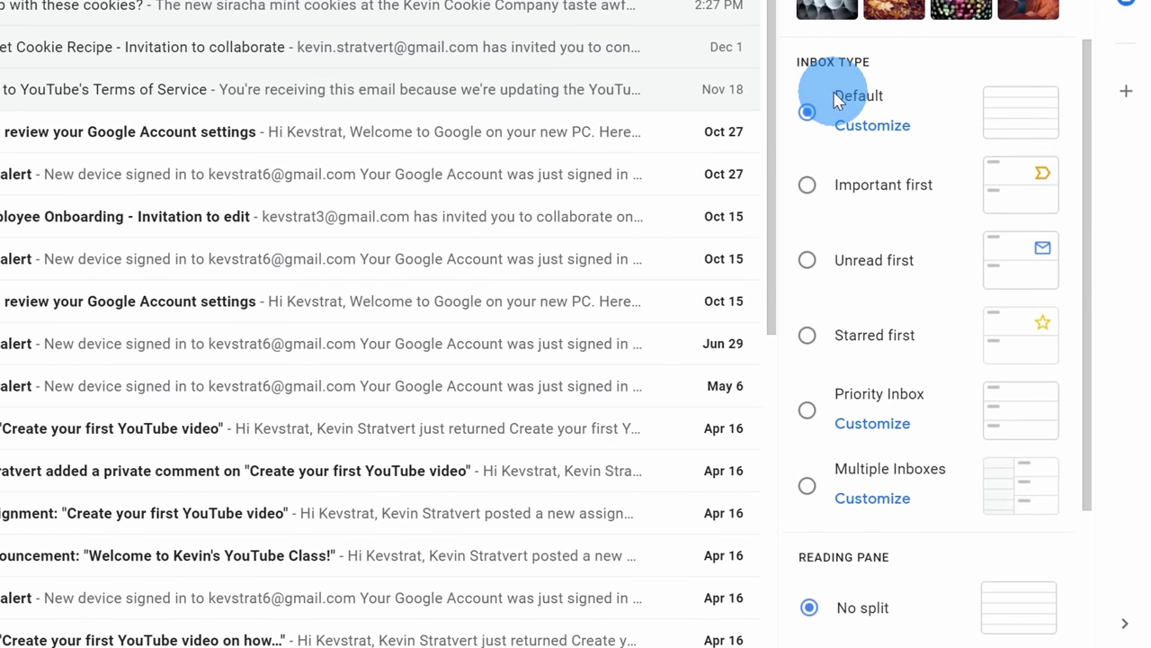